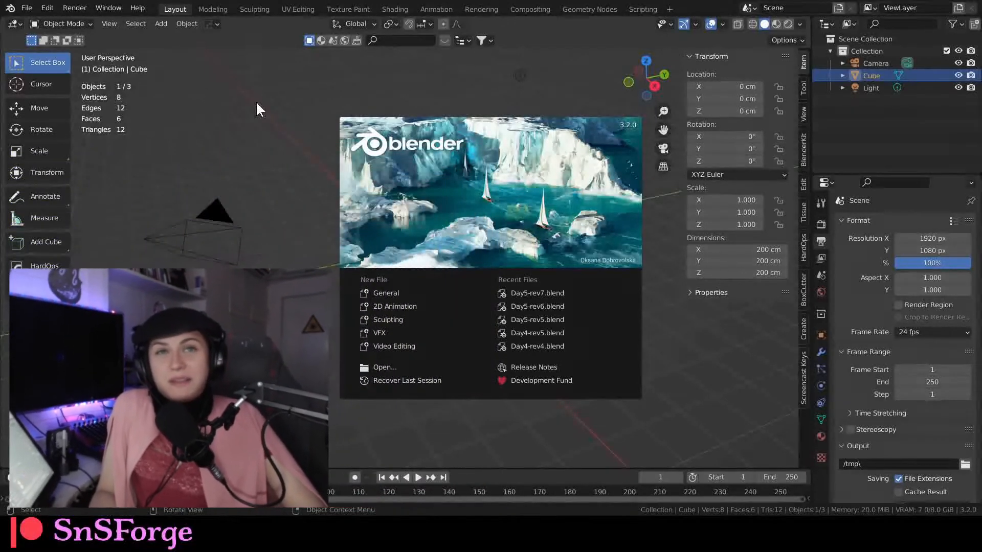
# Start a new General file with the default cube
pyautogui.click(382, 291)
pyautogui.rightClick(376, 288)
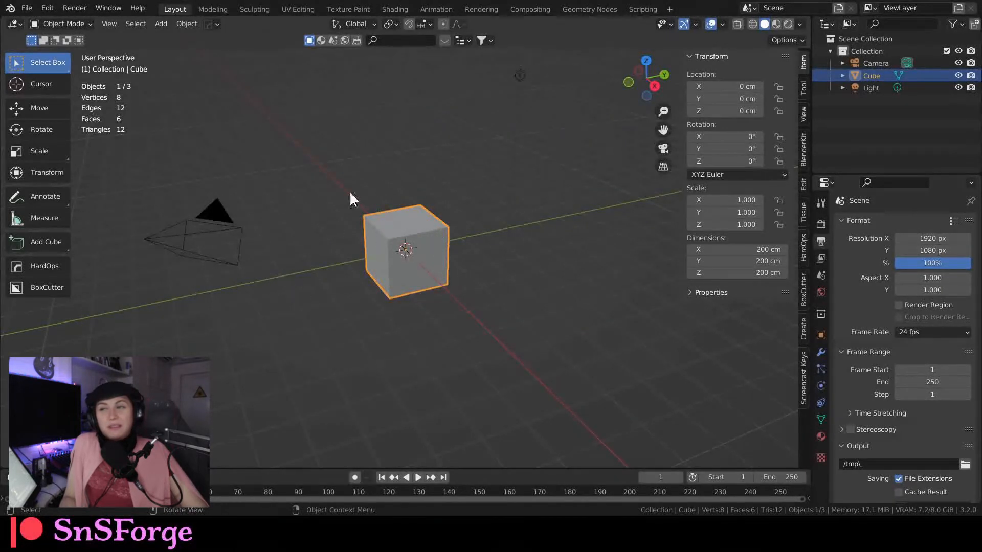
pyautogui.moveTo(398, 265)
pyautogui.mouseDown(button='middle')
pyautogui.moveTo(487, 235)
pyautogui.moveTo(400, 273)
pyautogui.mouseUp(button='middle')
pyautogui.moveTo(462, 233); pyautogui.dragTo(366, 259, button='middle')
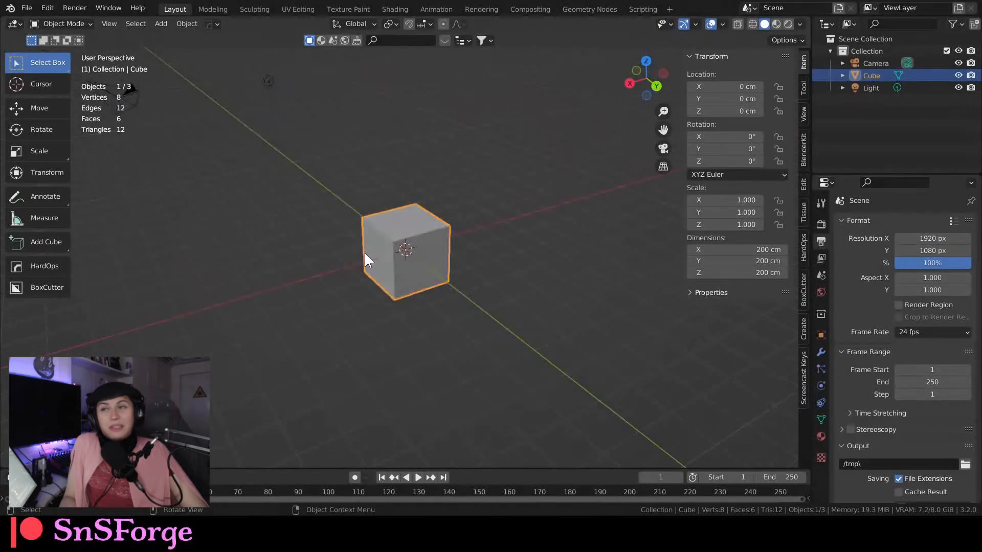
pyautogui.scroll(3, 366, 258)
pyautogui.moveTo(405, 303); pyautogui.dragTo(404, 332, button='middle')
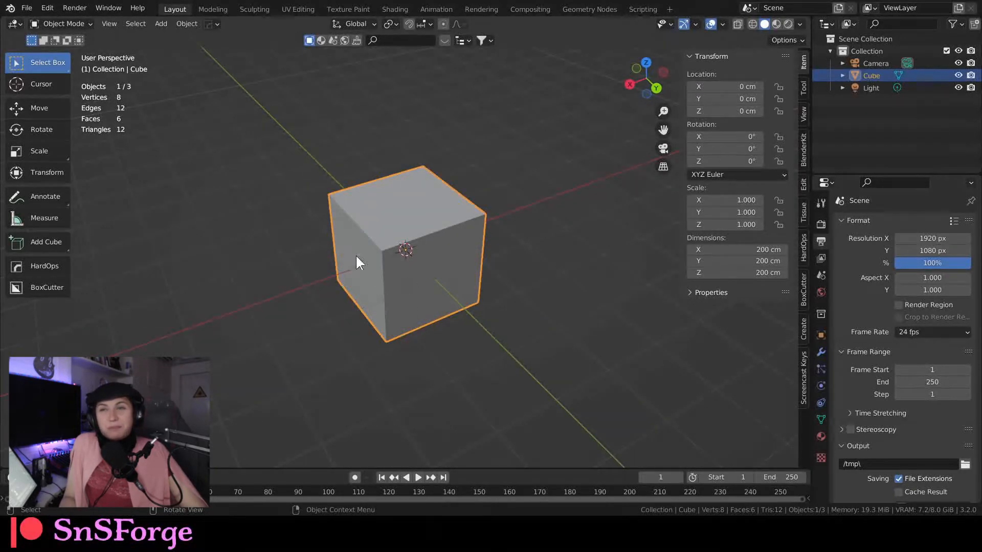
pyautogui.moveTo(357, 262); pyautogui.dragTo(415, 307, button='middle')
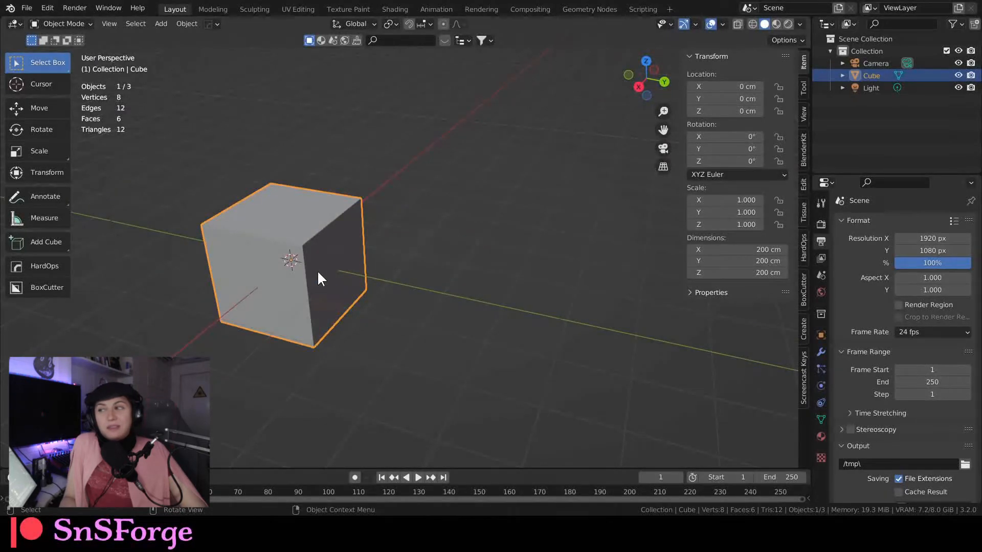
# Show the cube's object data properties and select its positive Y face in Edit Mode with face selection
pyautogui.click(820, 419)
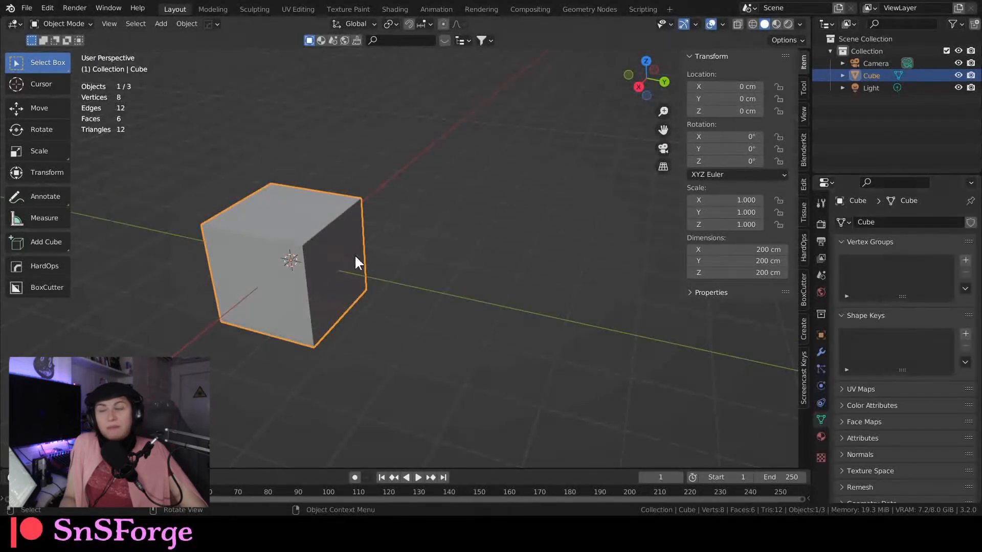
pyautogui.moveTo(355, 262); pyautogui.dragTo(386, 267, button='middle')
pyautogui.press('Tab')
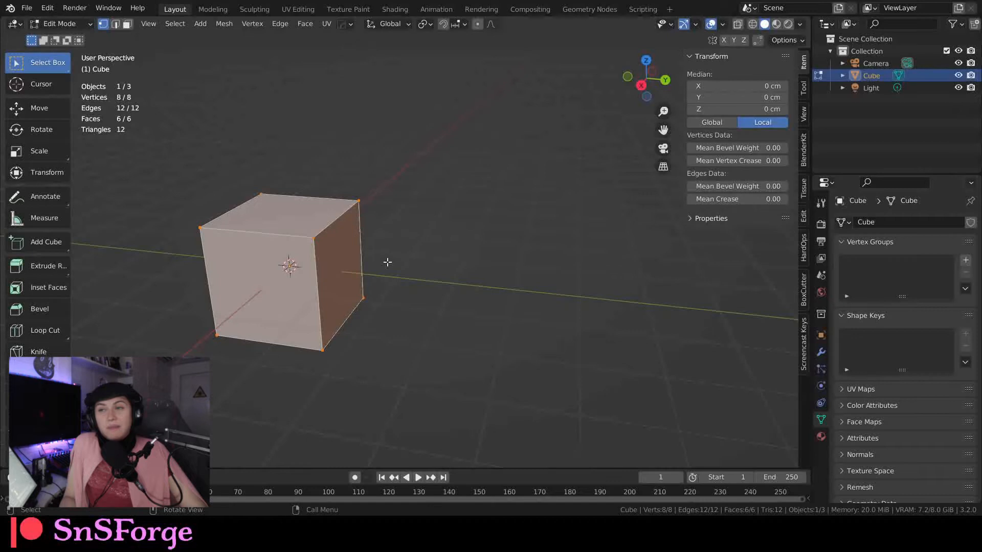
pyautogui.press('3')
pyautogui.click(348, 259)
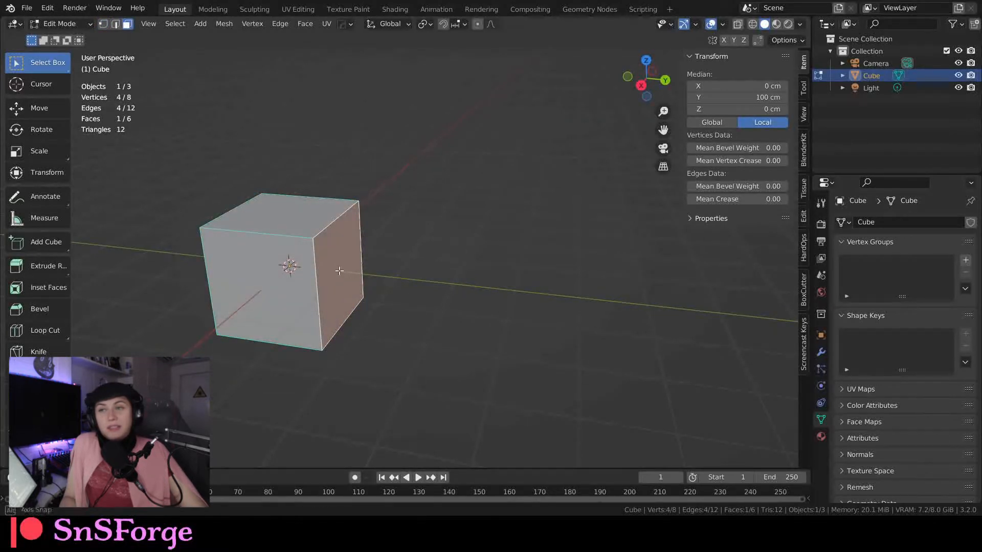
pyautogui.scroll(-5, 409, 271)
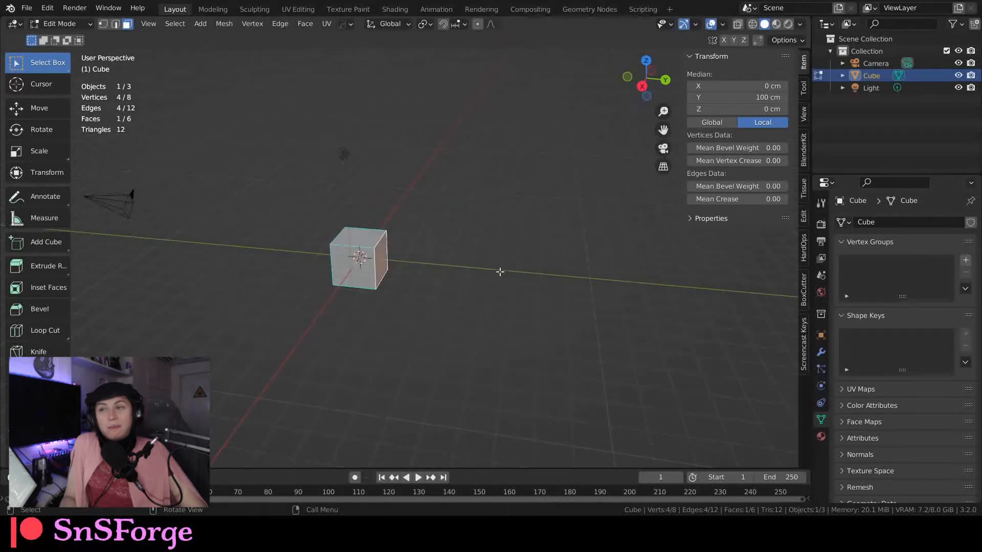
pyautogui.scroll(3, 532, 278)
pyautogui.scroll(2, 381, 261)
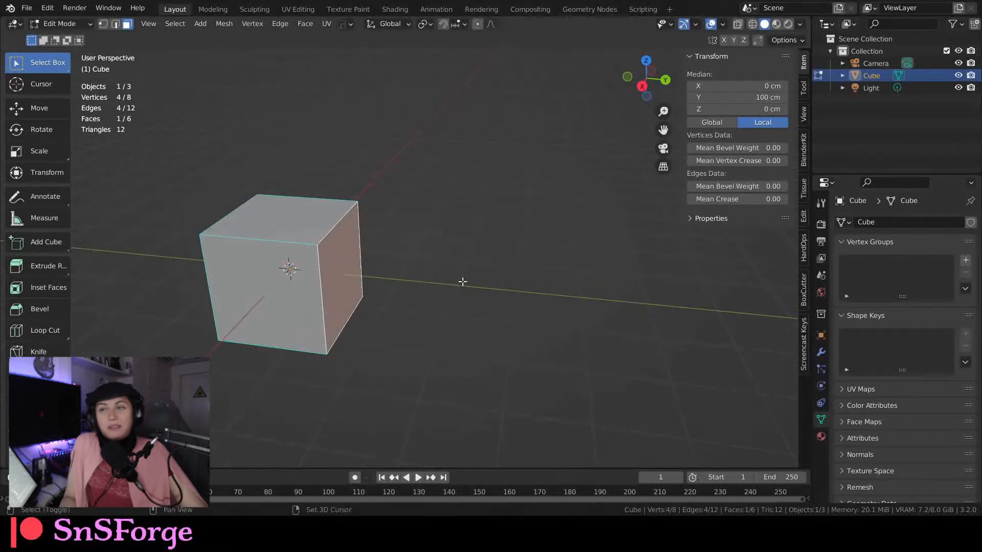
pyautogui.keyDown('shift'); pyautogui.moveTo(592, 311); pyautogui.dragTo(506, 309, button='middle'); pyautogui.keyUp('shift')
pyautogui.scroll(-2, 453, 287)
pyautogui.scroll(2, 451, 286)
pyautogui.moveTo(423, 300); pyautogui.dragTo(398, 286, button='middle')
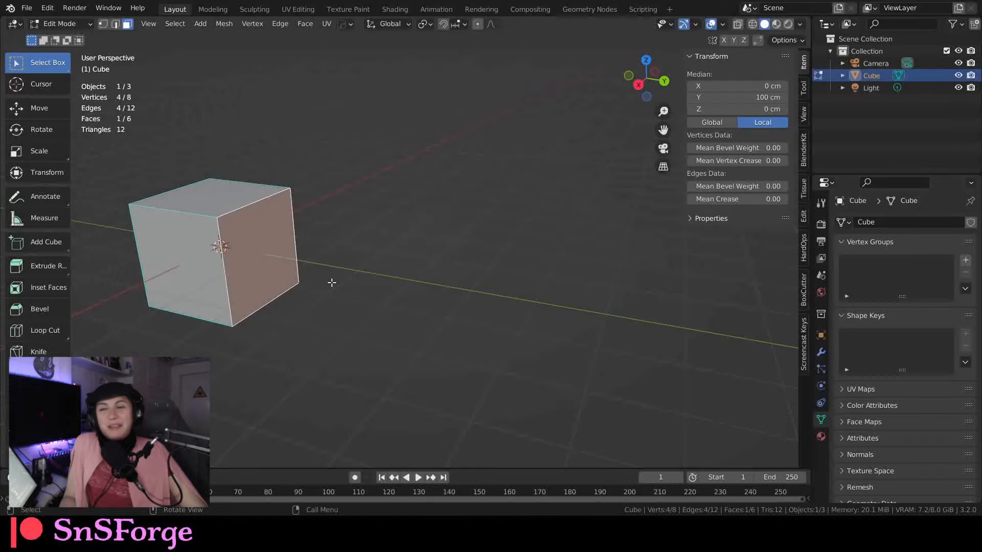
pyautogui.moveTo(332, 280); pyautogui.dragTo(318, 272, button='middle')
# Add a vertex group to the cube, assign the selected positive Y face to it, and return to Object Mode
pyautogui.press('Tab')
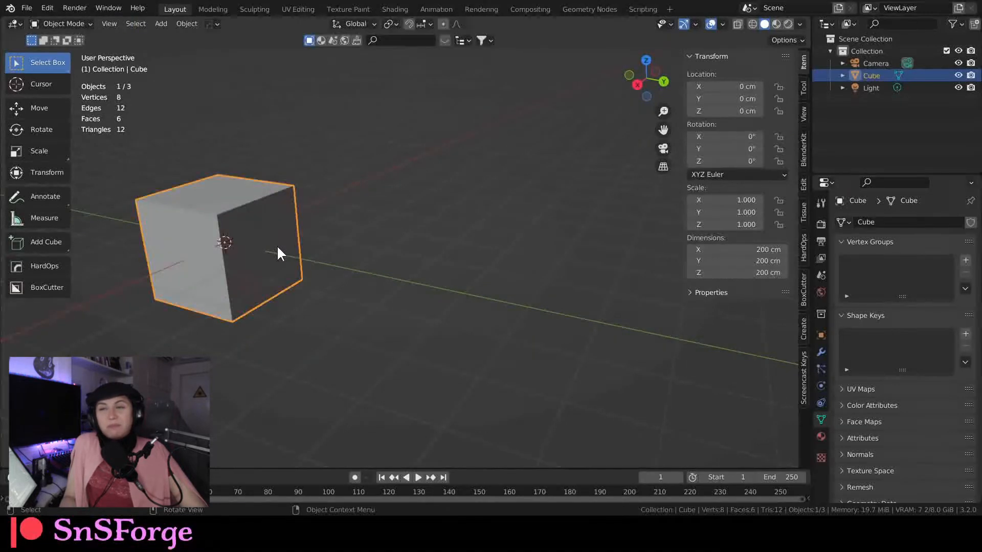
pyautogui.press('Tab')
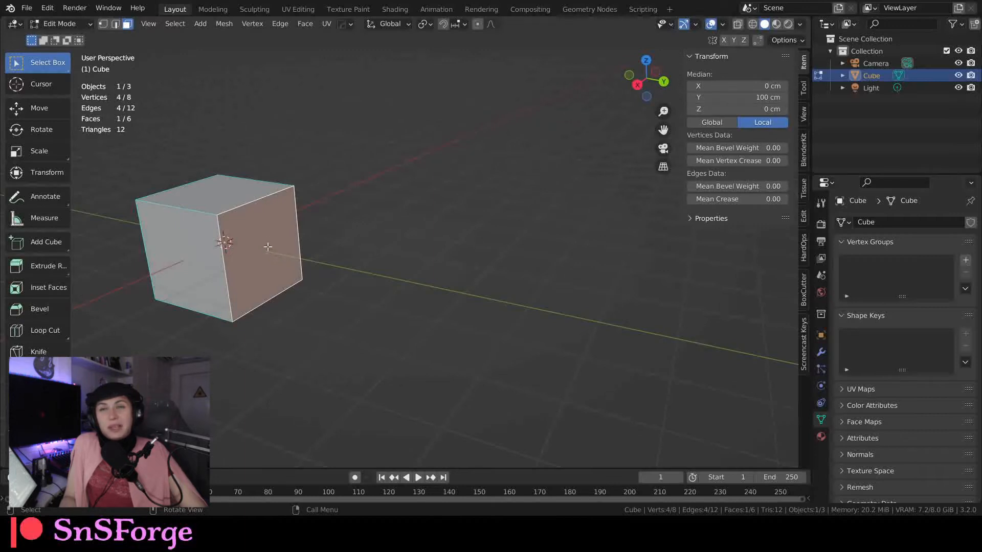
pyautogui.click(965, 260)
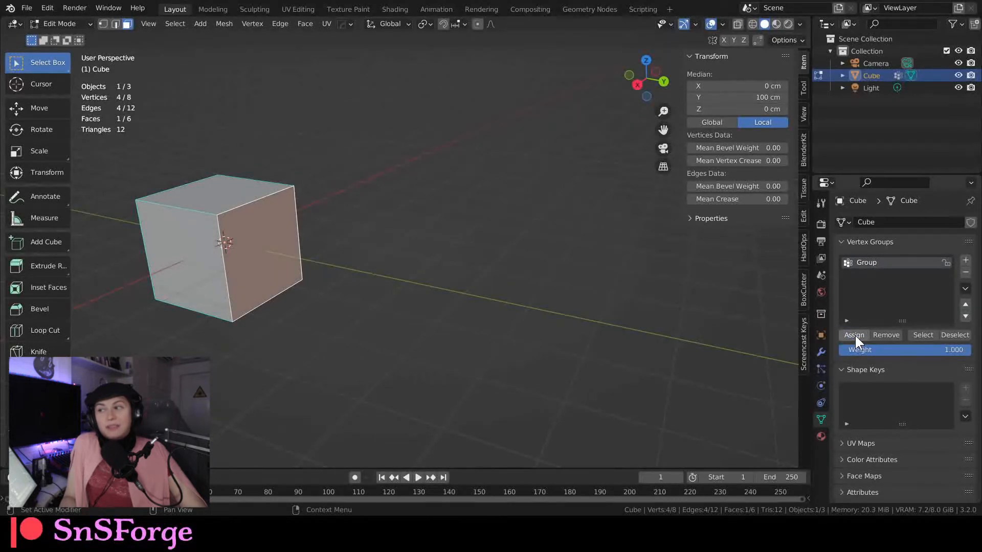
pyautogui.press('Tab')
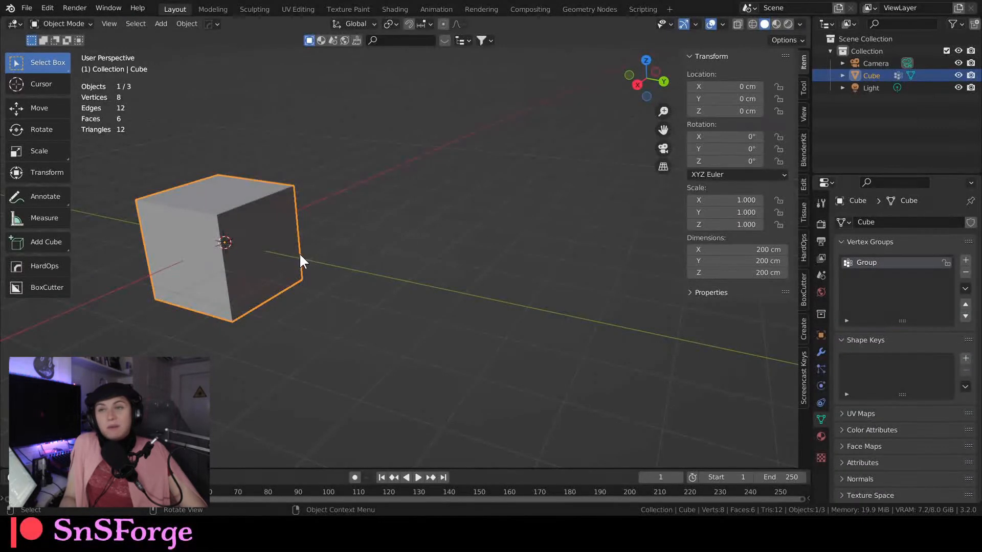
# Add a base shape key and a second key, enable Shape Key Edit Mode, and set the second key's value to 1.000
pyautogui.click(965, 359)
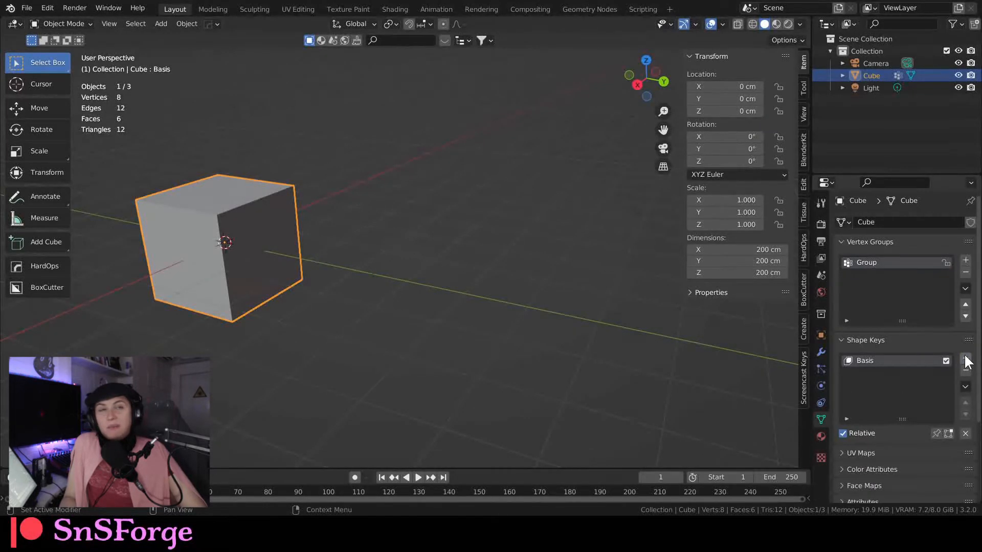
pyautogui.click(966, 360)
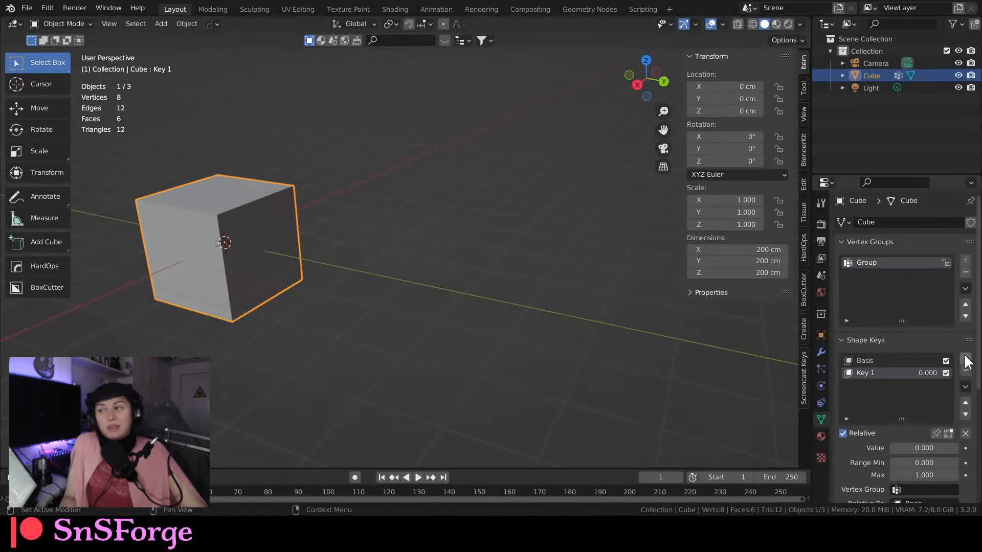
pyautogui.click(949, 433)
pyautogui.moveTo(908, 447); pyautogui.dragTo(959, 447)
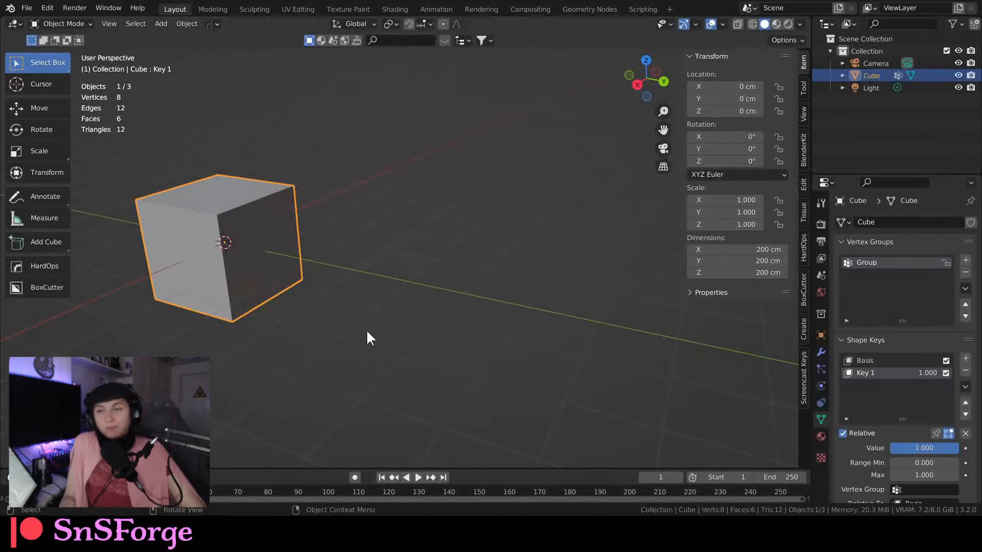
# Limit the Key 1 shape key to the vertex group named Group and enter Edit Mode
pyautogui.scroll(-4, 891, 463)
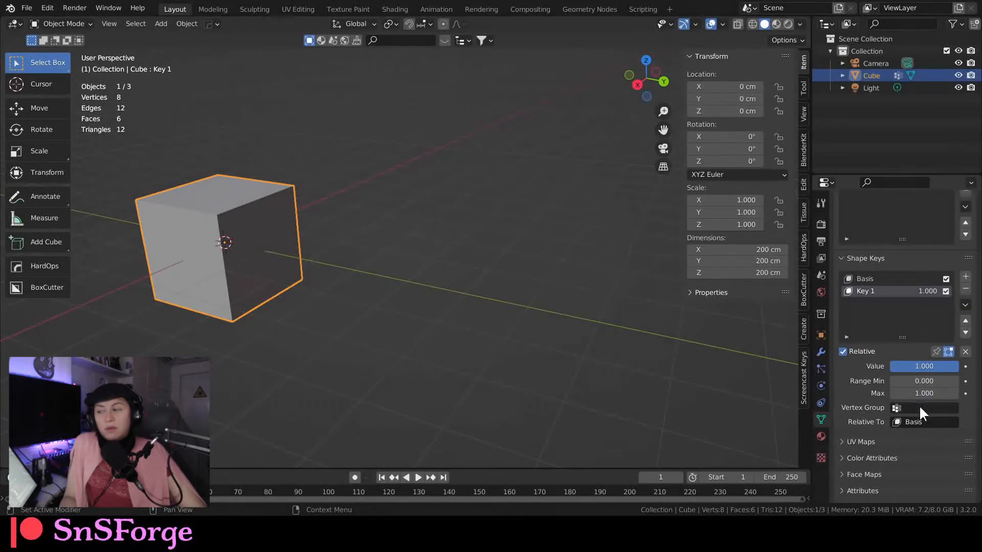
pyautogui.click(919, 405)
pyautogui.click(864, 281)
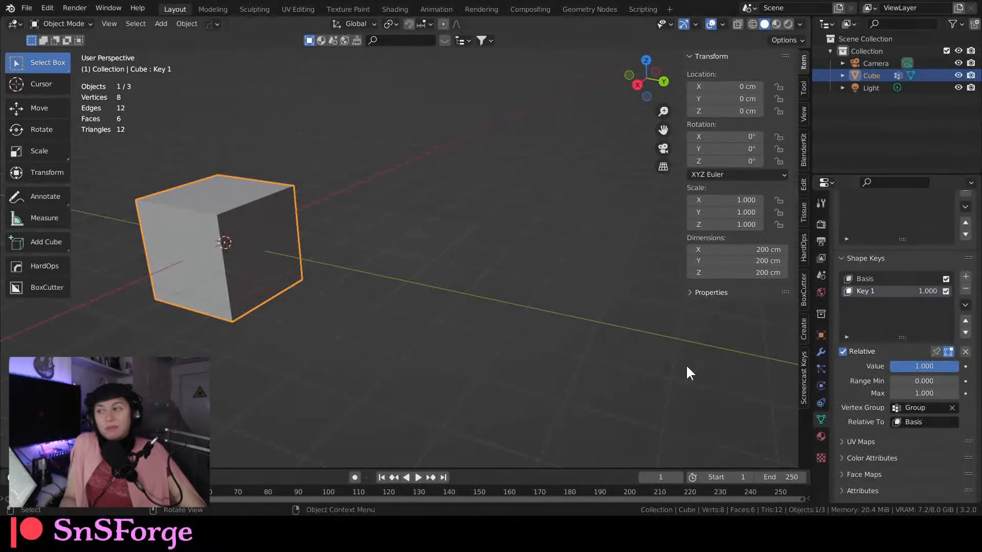
pyautogui.scroll(1, 930, 373)
pyautogui.scroll(3, 930, 374)
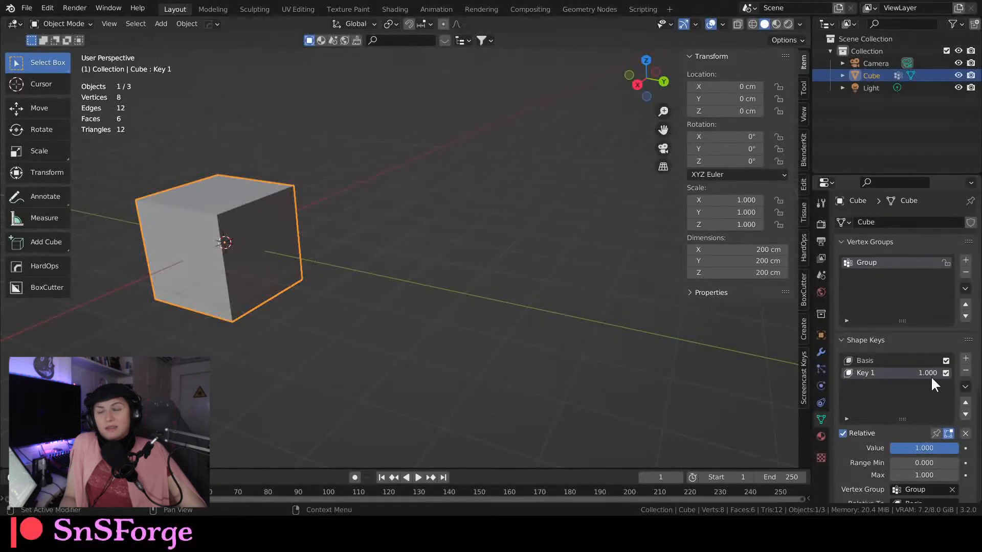
pyautogui.press('Tab')
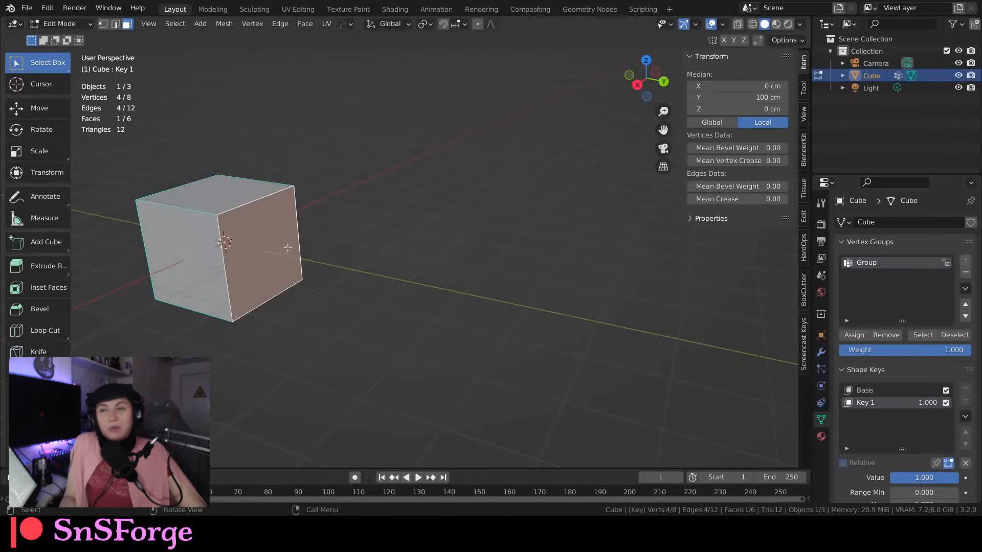
pyautogui.moveTo(284, 251); pyautogui.dragTo(416, 282, button='middle')
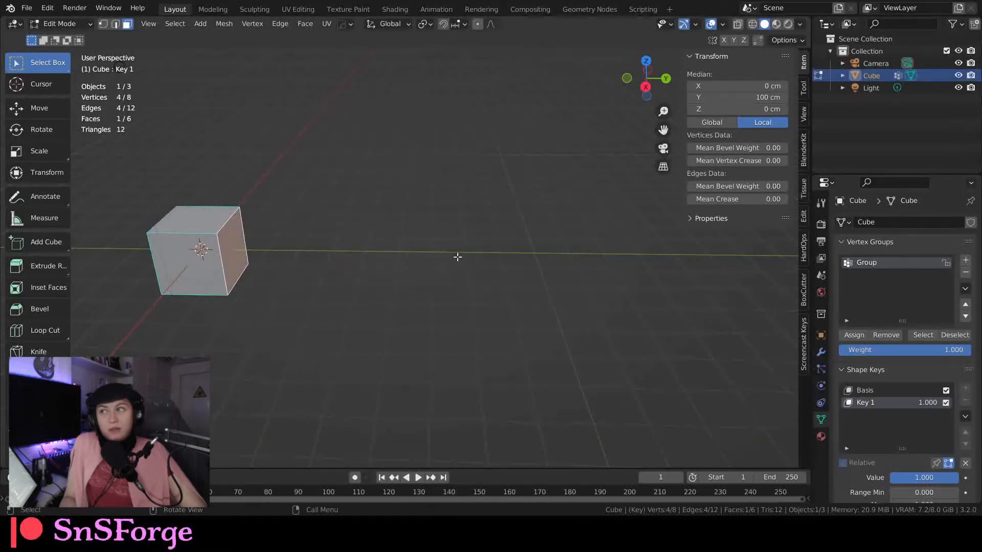
pyautogui.press('e')
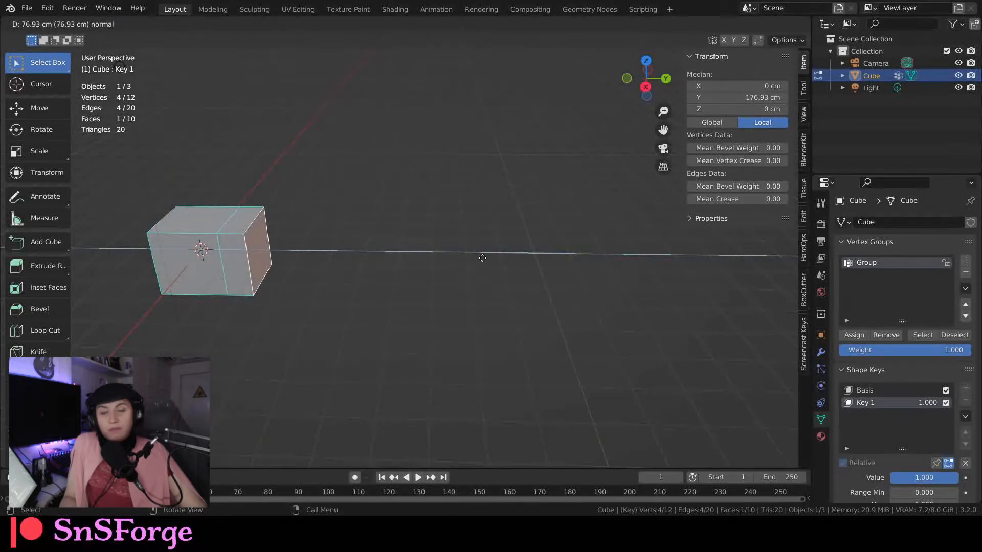
pyautogui.press('y')
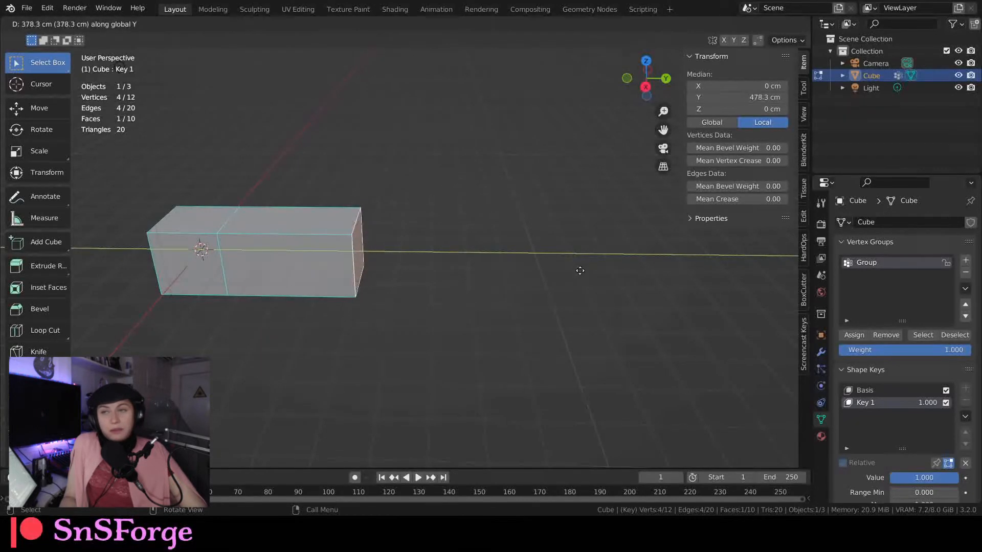
pyautogui.press('Escape')
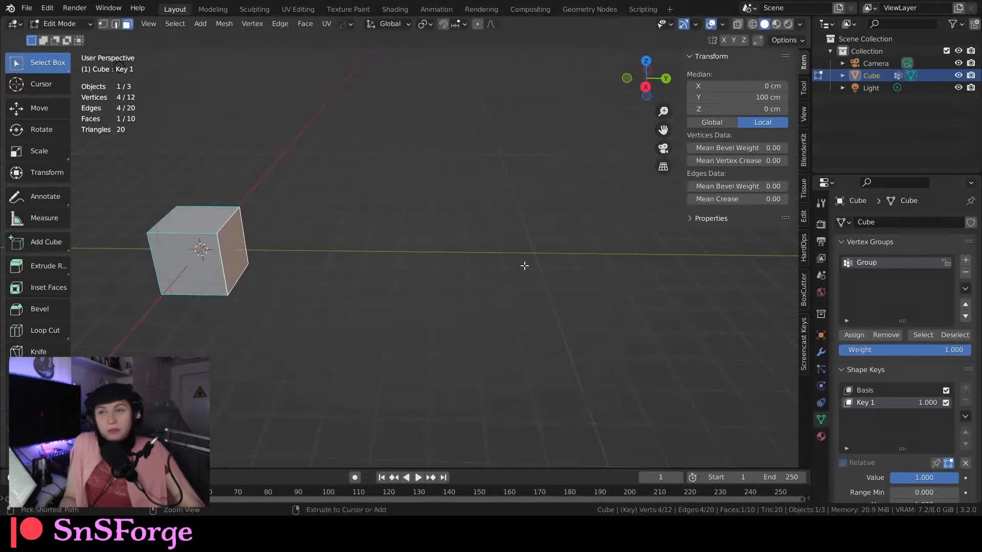
pyautogui.moveTo(295, 262); pyautogui.dragTo(280, 278, button='middle')
pyautogui.press('e')
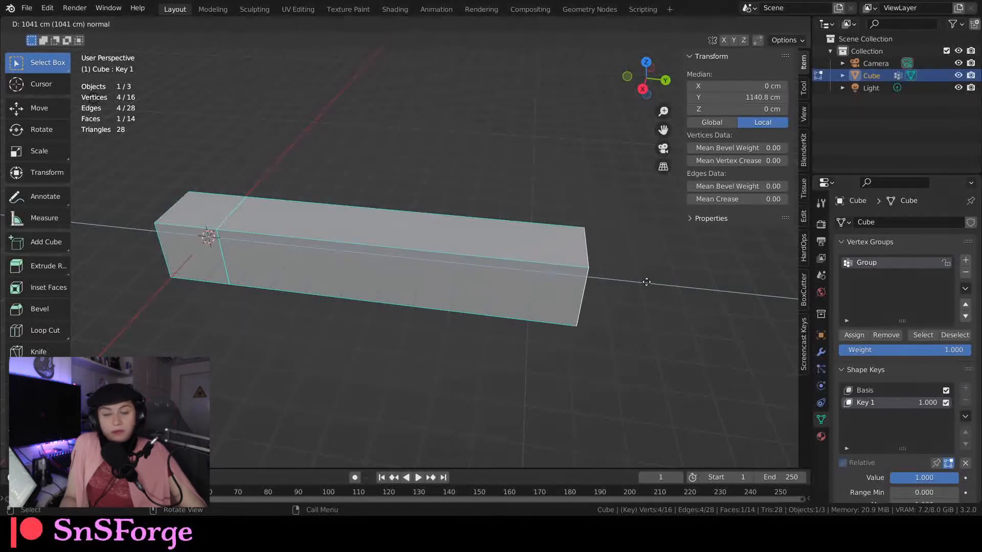
pyautogui.press('Escape')
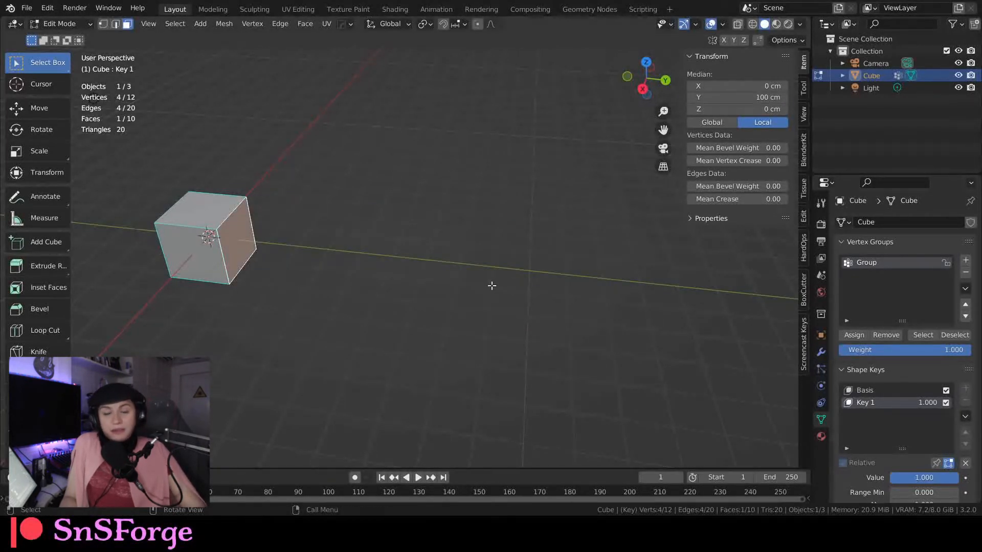
pyautogui.press('e')
pyautogui.press('Escape')
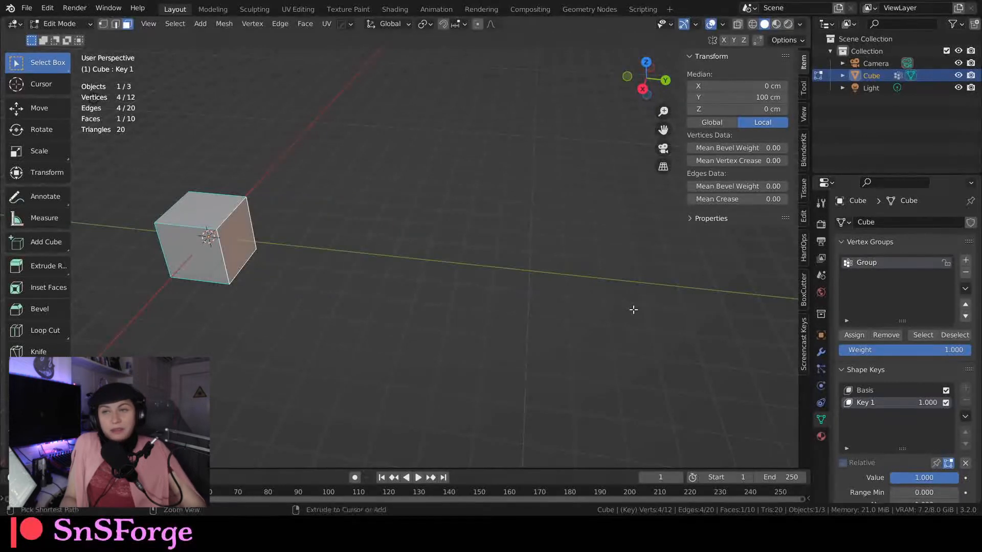
pyautogui.hotkey('ctrl', 'z')
# Move the selected end face 1000 cm along the global Y axis within the Key 1 shape key
pyautogui.press('e')
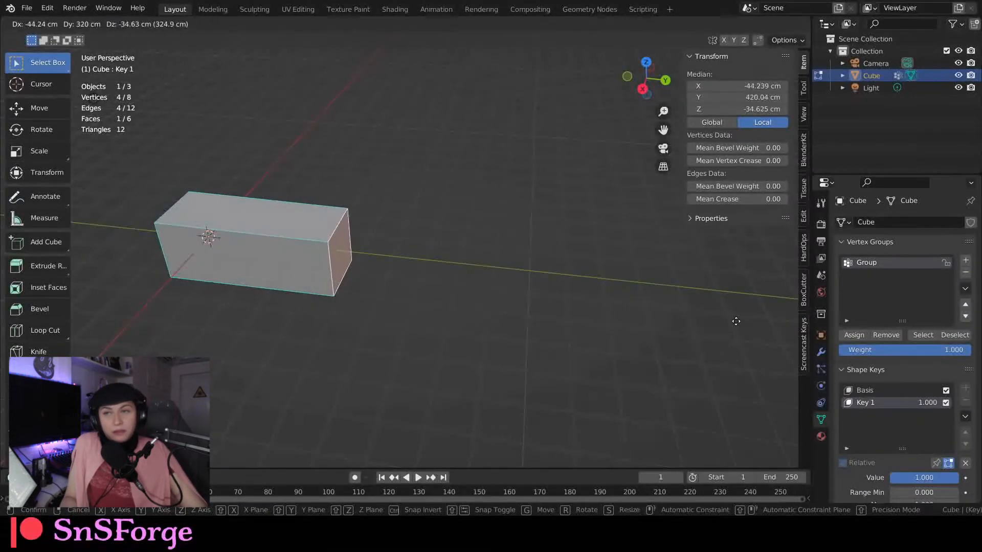
pyautogui.press('y')
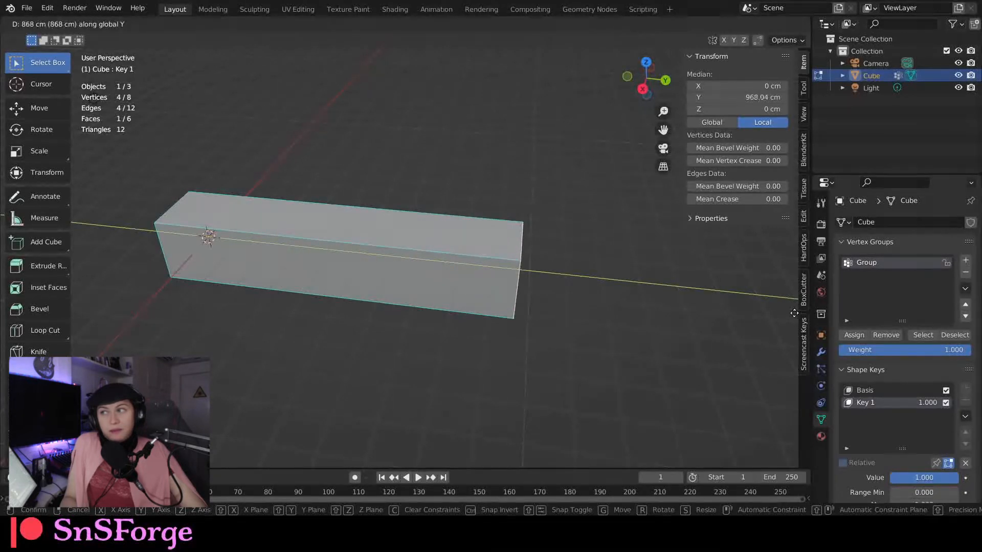
pyautogui.write('1')
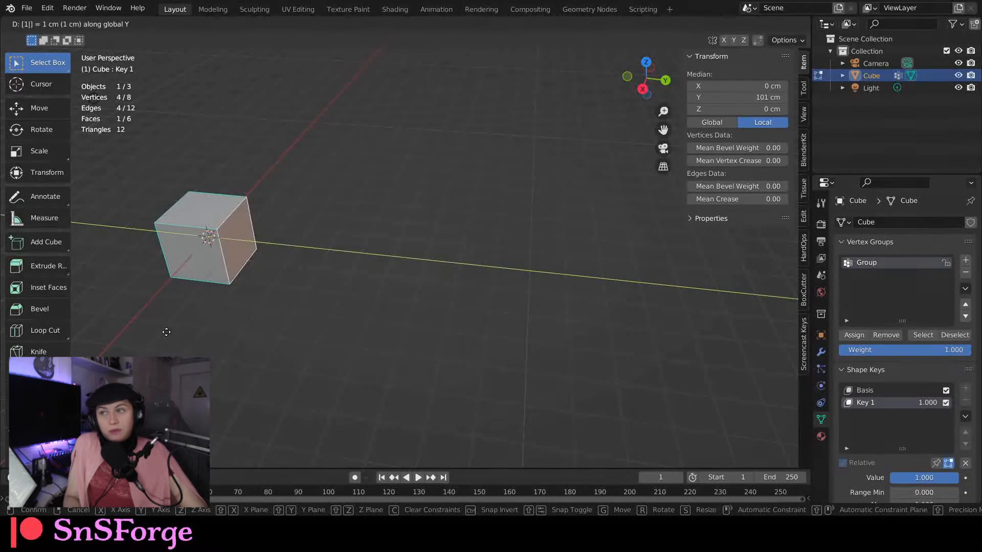
pyautogui.write('000')
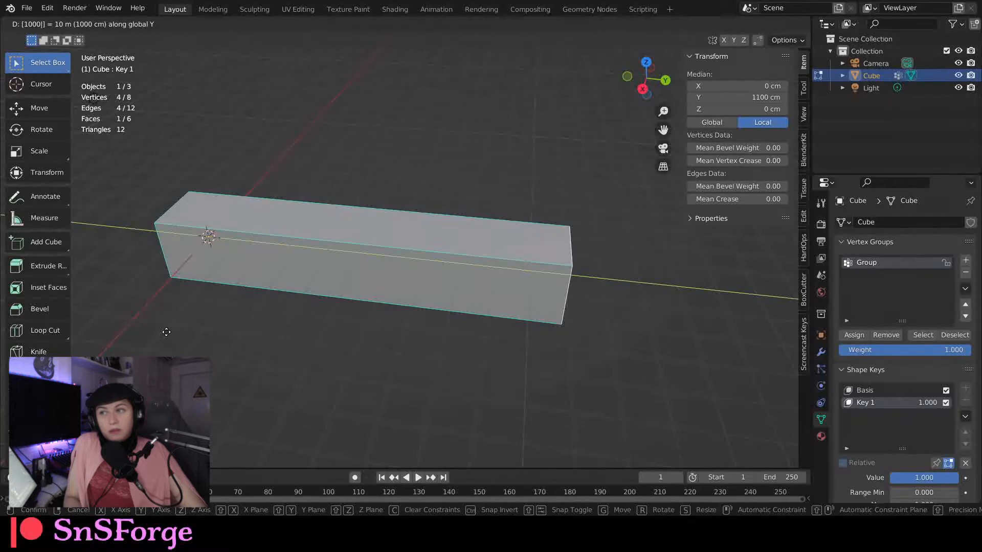
pyautogui.press('Return')
pyautogui.moveTo(228, 383); pyautogui.dragTo(208, 375, button='middle')
pyautogui.moveTo(280, 331); pyautogui.dragTo(260, 334, button='middle')
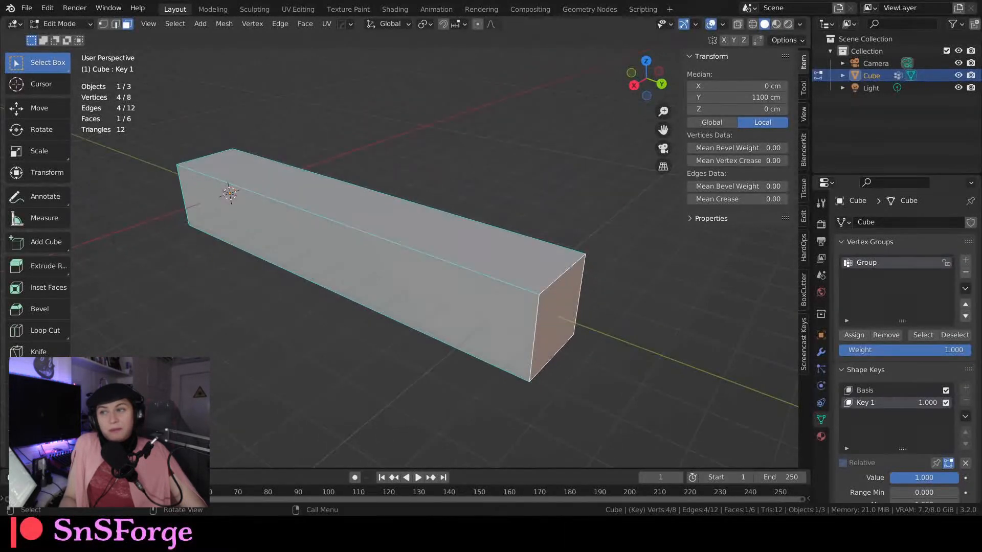
pyautogui.scroll(-3, 261, 334)
pyautogui.scroll(2, 260, 334)
pyautogui.scroll(2, 284, 353)
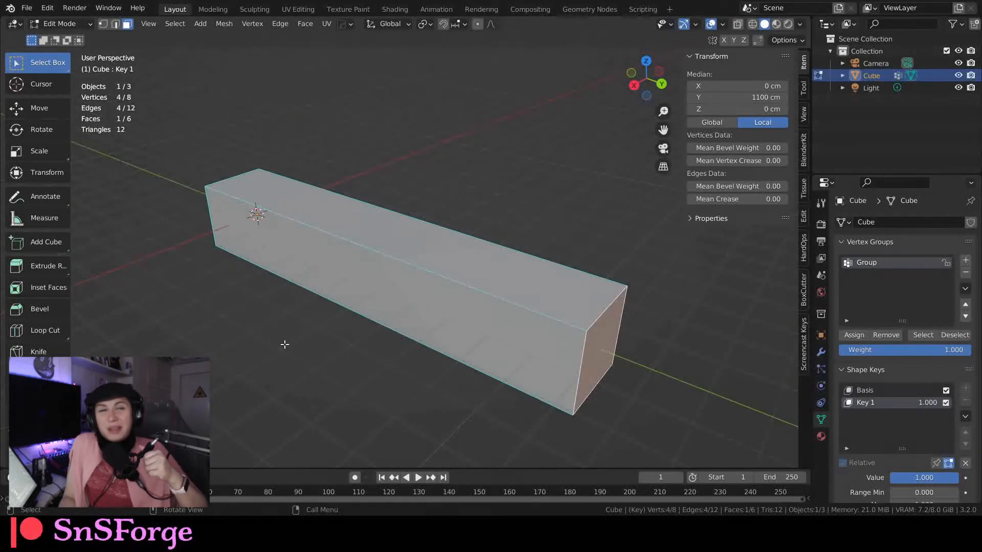
pyautogui.moveTo(289, 344); pyautogui.dragTo(434, 261, button='middle')
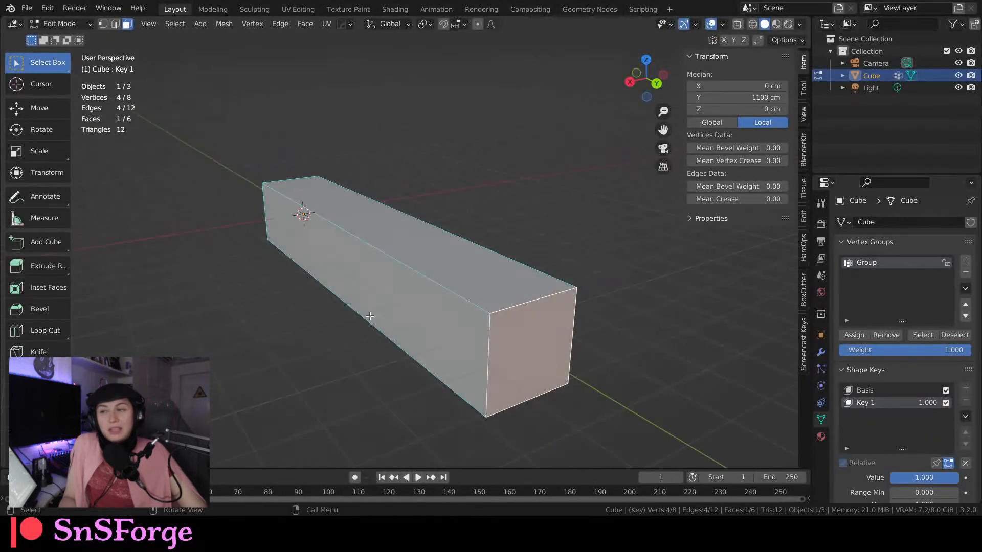
# Select the two long side faces facing X, assign them to a new second vertex group, and return to Object Mode
pyautogui.click(382, 311)
pyautogui.moveTo(382, 311); pyautogui.dragTo(441, 294, button='middle')
pyautogui.keyDown('shift'); pyautogui.click(376, 306); pyautogui.keyUp('shift')
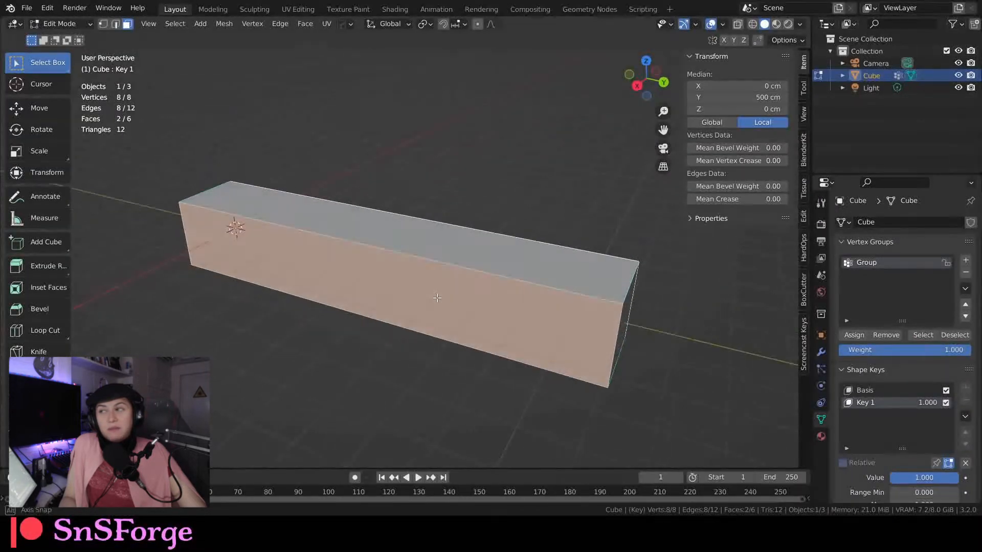
pyautogui.click(965, 260)
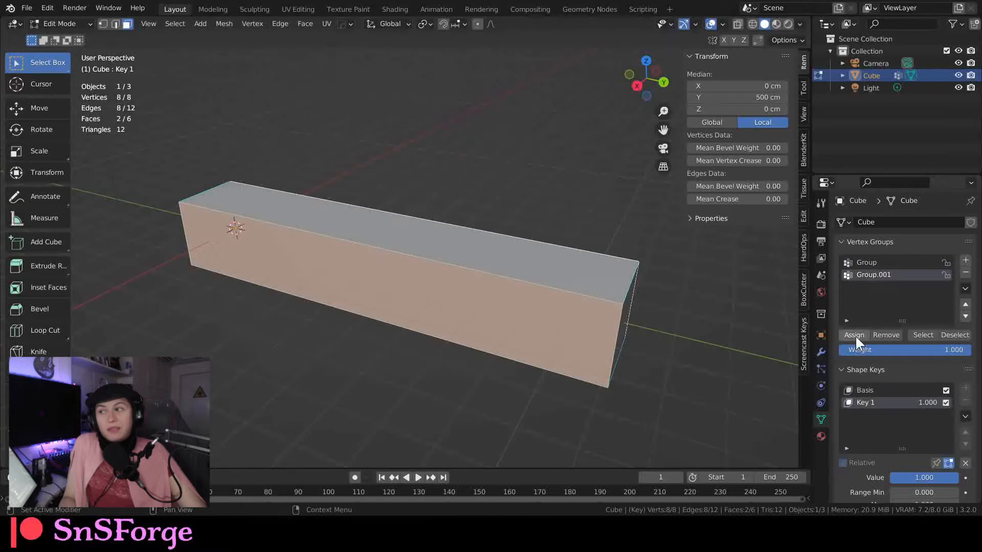
pyautogui.press('Tab')
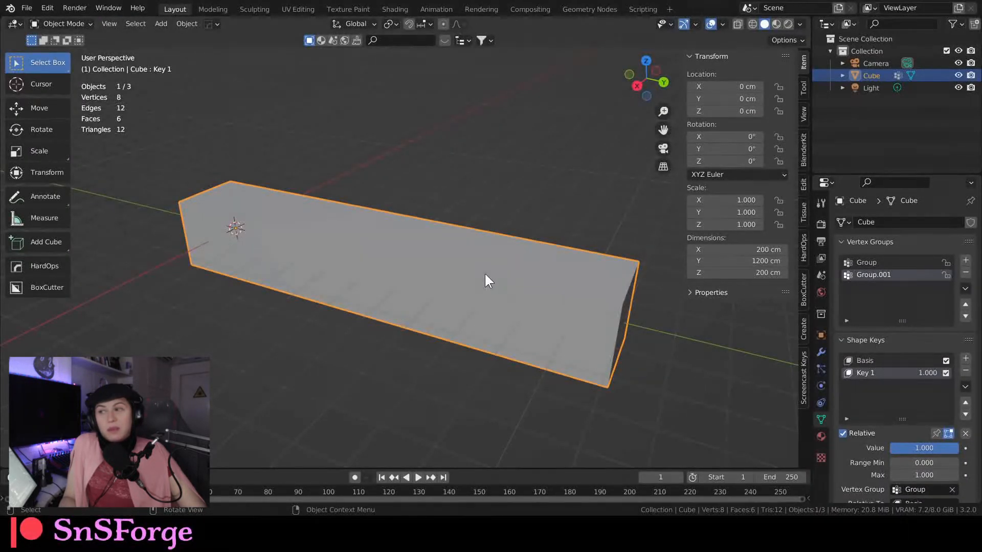
# Add a shape key Key 2, set its value to 1.000, and limit it to the vertex group Group.001
pyautogui.click(966, 359)
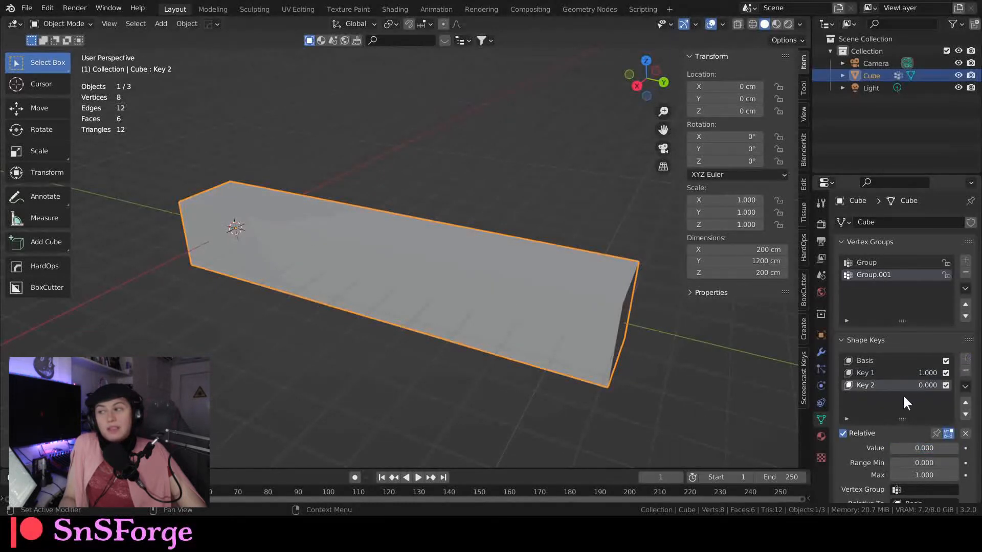
pyautogui.moveTo(922, 448); pyautogui.dragTo(960, 448)
pyautogui.scroll(-5, 903, 465)
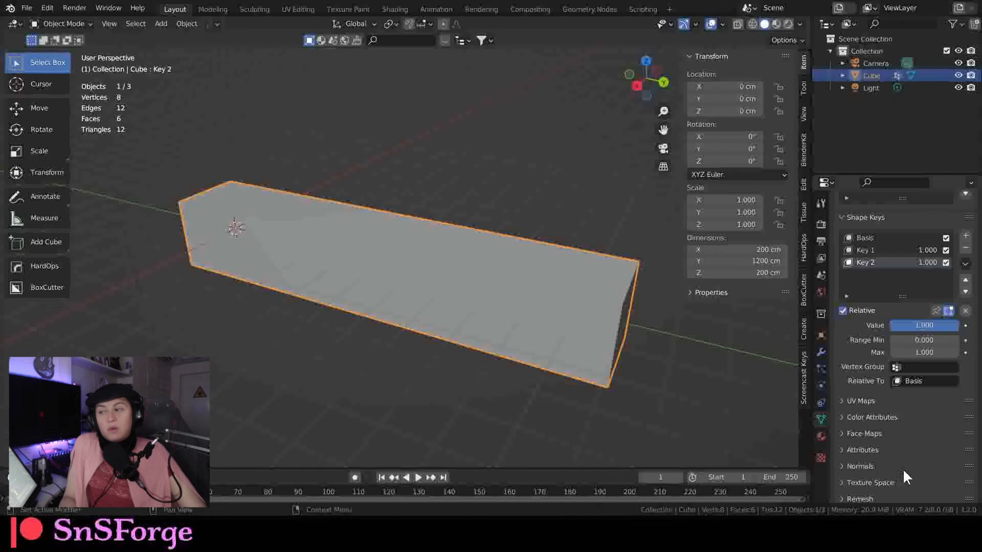
pyautogui.click(919, 366)
pyautogui.click(864, 396)
pyautogui.scroll(3, 895, 379)
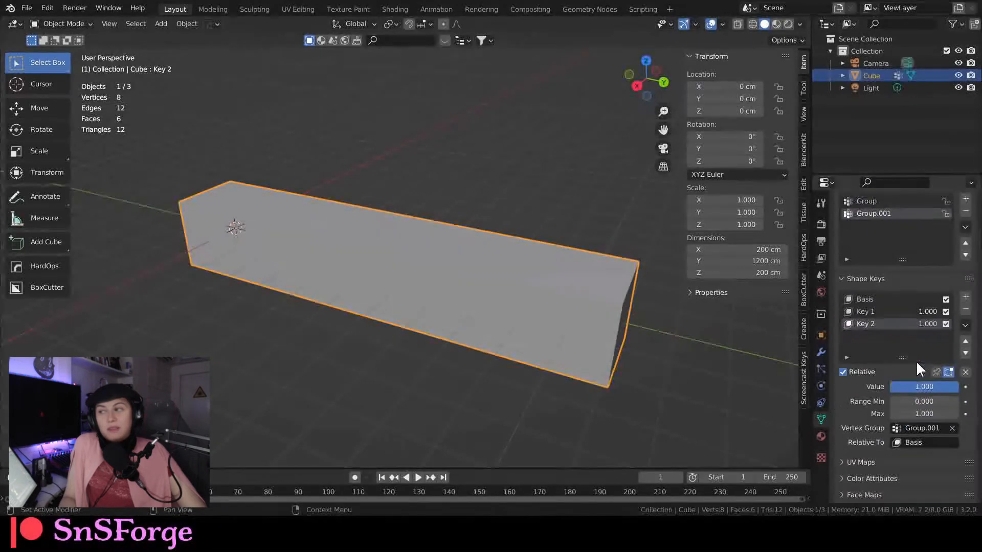
# Toggle the Key 1 shape key off and on repeatedly to compare the cube with and without it, leaving it enabled
pyautogui.click(945, 311)
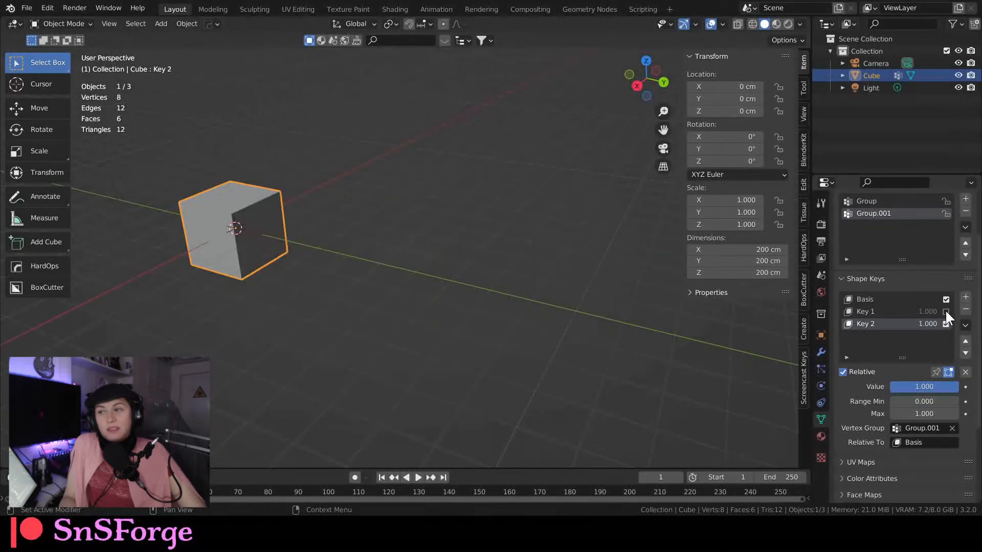
pyautogui.click(946, 311)
pyautogui.click(946, 311)
pyautogui.click(945, 311)
pyautogui.click(946, 311)
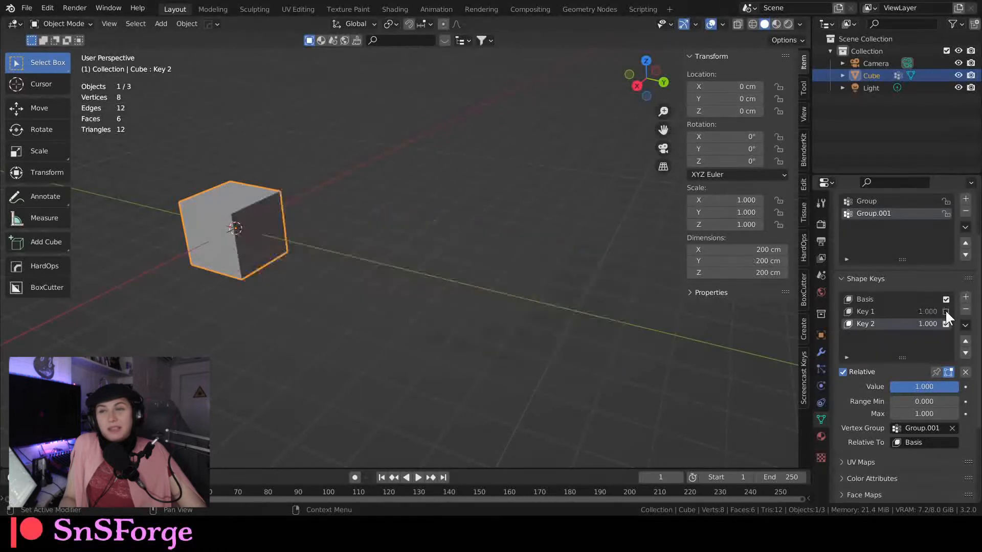
pyautogui.click(945, 311)
pyautogui.click(945, 312)
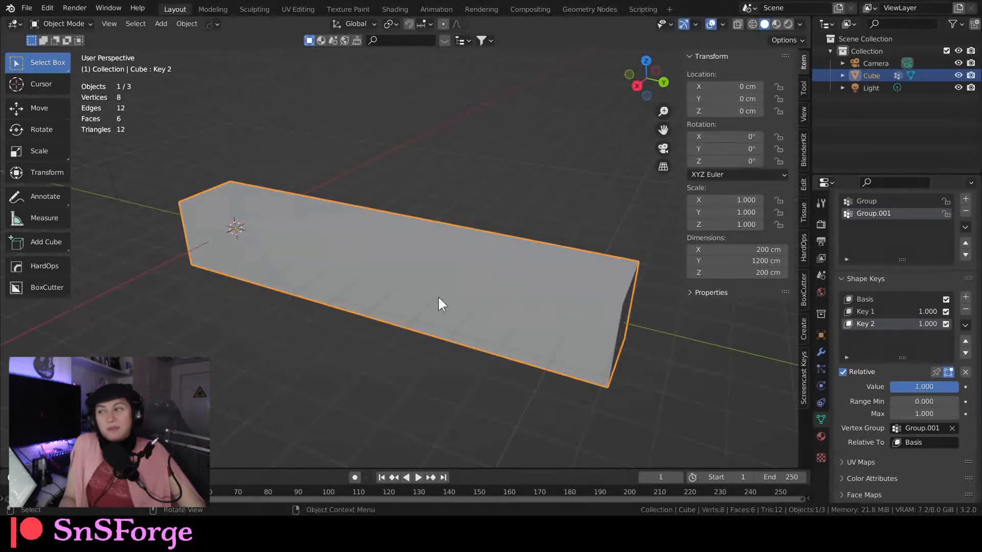
# In Edit Mode on Key 2, scale the two selected side faces inward along the global X axis into a thin slab
pyautogui.press('Tab')
pyautogui.scroll(-3, 438, 295)
pyautogui.moveTo(460, 351); pyautogui.dragTo(358, 360, button='middle')
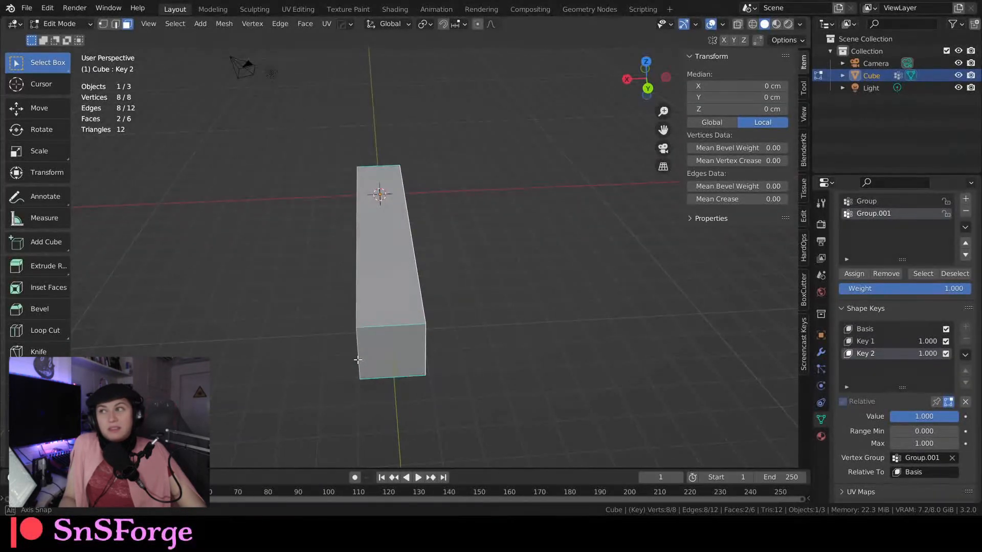
pyautogui.press('s')
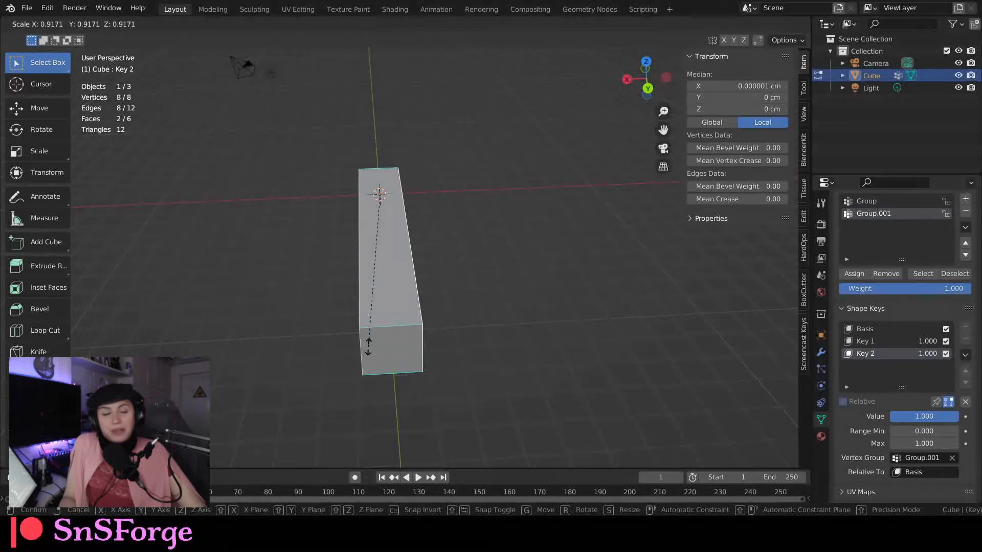
pyautogui.press('x')
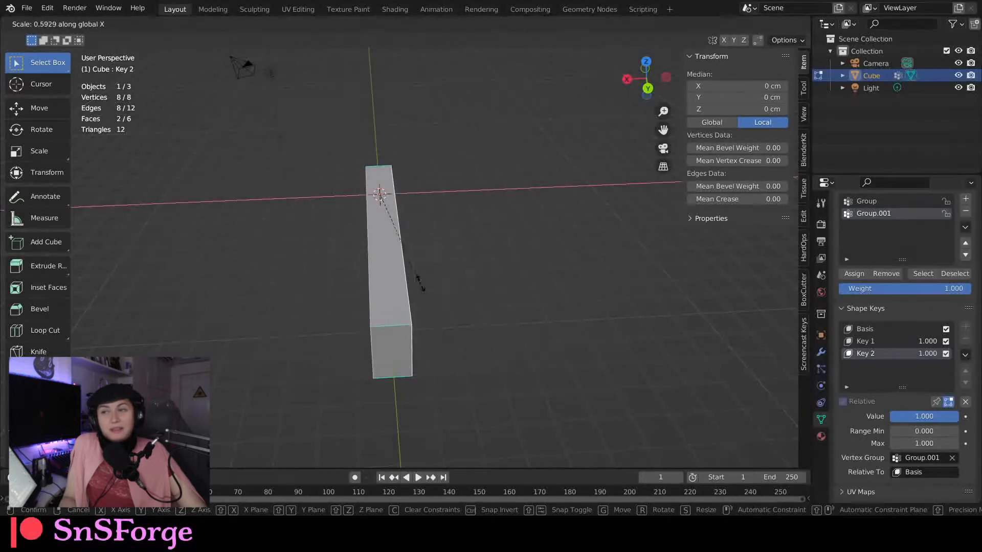
pyautogui.click(382, 195)
# Scale the side faces back outward along global X to make the slab about 22 cm thick
pyautogui.moveTo(399, 245); pyautogui.dragTo(431, 287, button='middle')
pyautogui.scroll(-4, 337, 295)
pyautogui.scroll(-3, 400, 291)
pyautogui.scroll(4, 421, 313)
pyautogui.scroll(-2, 366, 296)
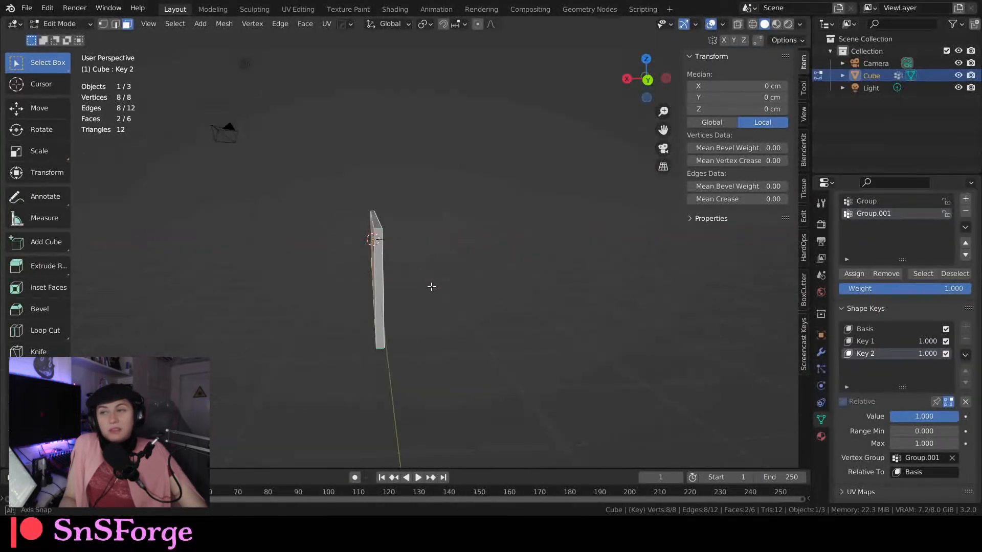
pyautogui.press('s')
pyautogui.press('x')
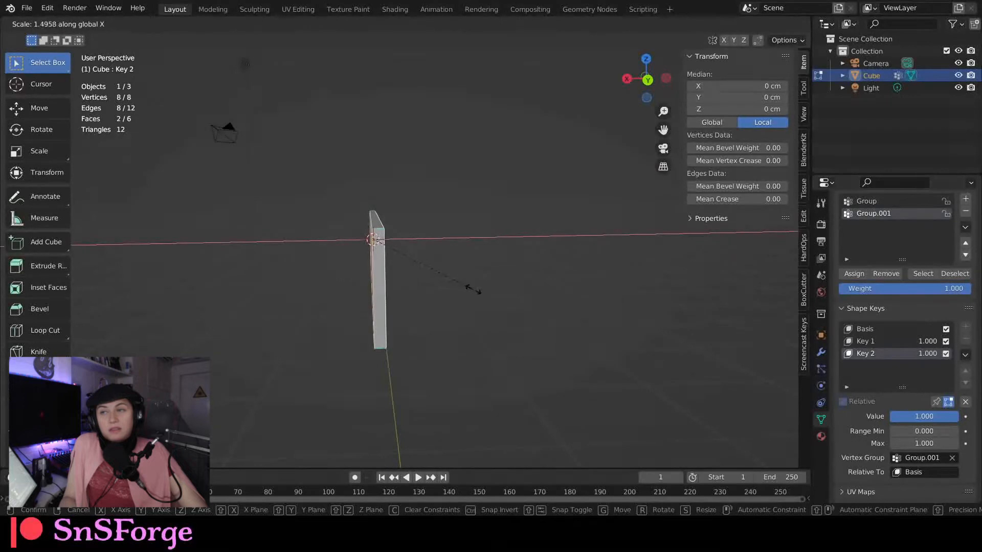
pyautogui.click(485, 290)
# Switch to edge selection and select both long upper edges of the slab
pyautogui.moveTo(469, 287); pyautogui.dragTo(400, 348, button='middle')
pyautogui.press('2')
pyautogui.scroll(2, 389, 307)
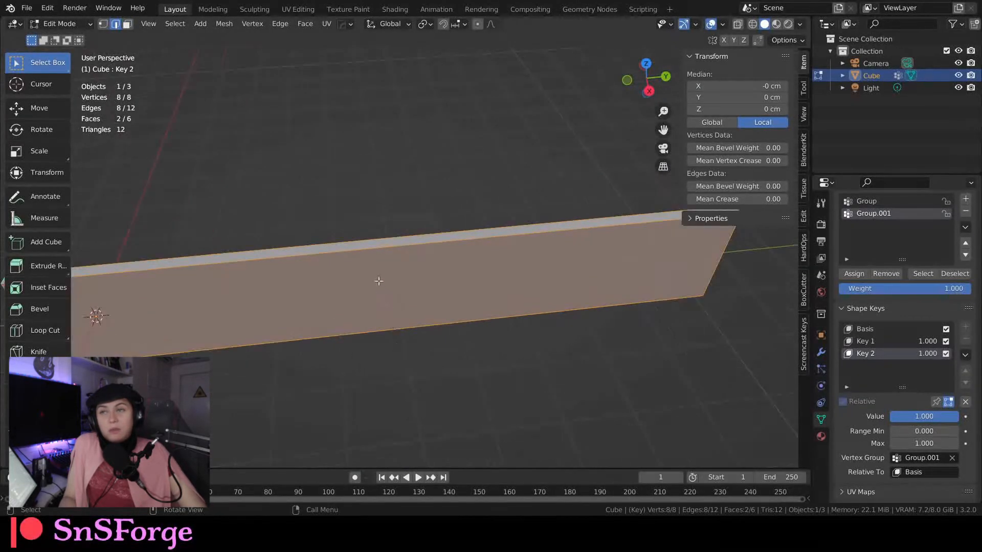
pyautogui.click(377, 250)
pyautogui.moveTo(377, 250); pyautogui.dragTo(259, 247, button='middle')
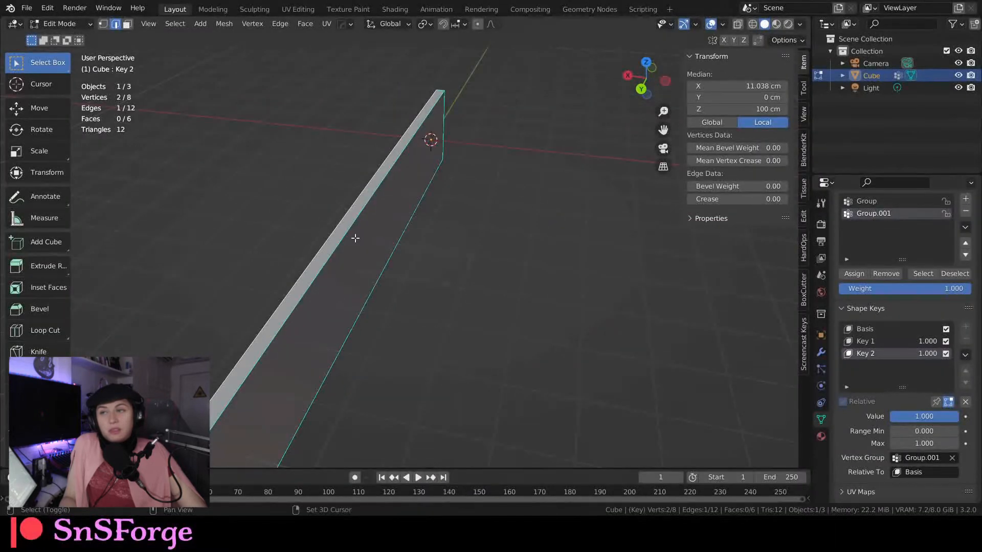
pyautogui.keyDown('shift'); pyautogui.click(346, 232); pyautogui.keyUp('shift')
pyautogui.moveTo(345, 233); pyautogui.dragTo(476, 243, button='middle')
pyautogui.scroll(-2, 454, 256)
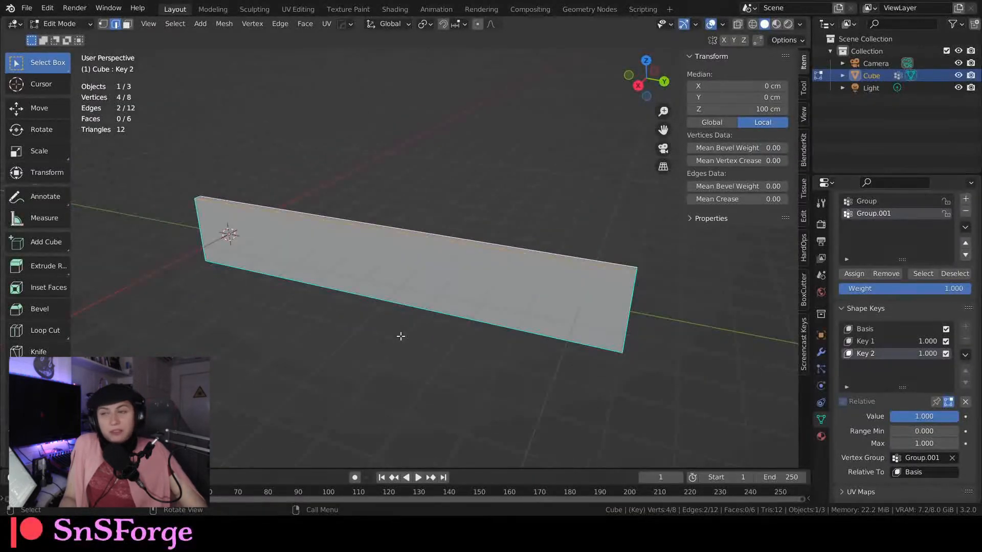
pyautogui.moveTo(401, 336); pyautogui.dragTo(386, 324, button='middle')
# Add a horizontal loop cut around the slab near its lower edge, at a height of about -61 cm in Z
pyautogui.hotkey('ctrl', 'r')
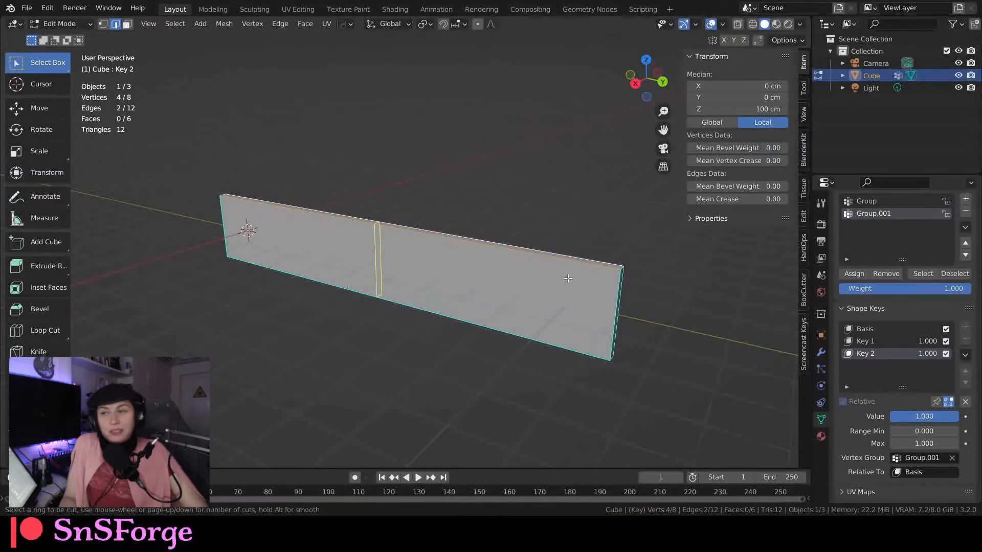
pyautogui.click(616, 313)
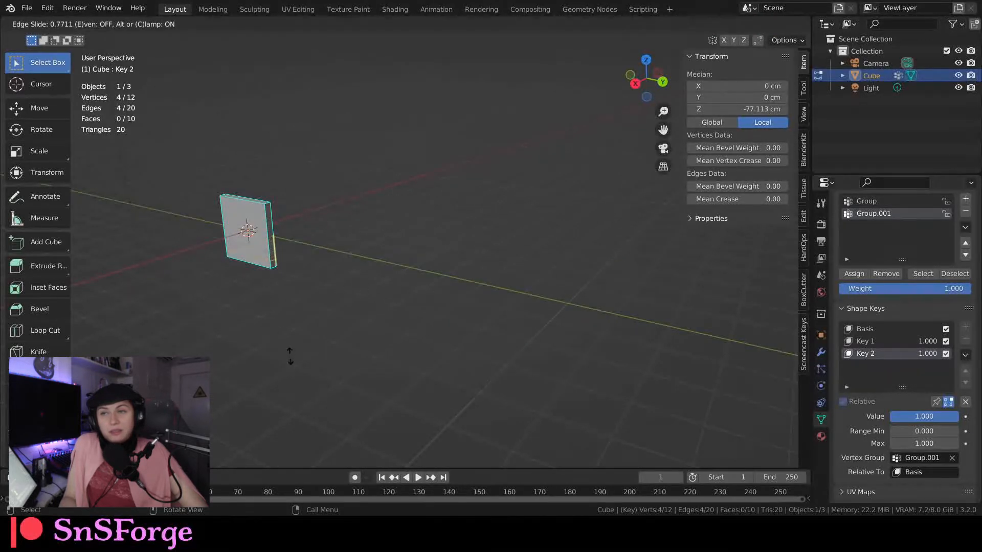
pyautogui.click(291, 351)
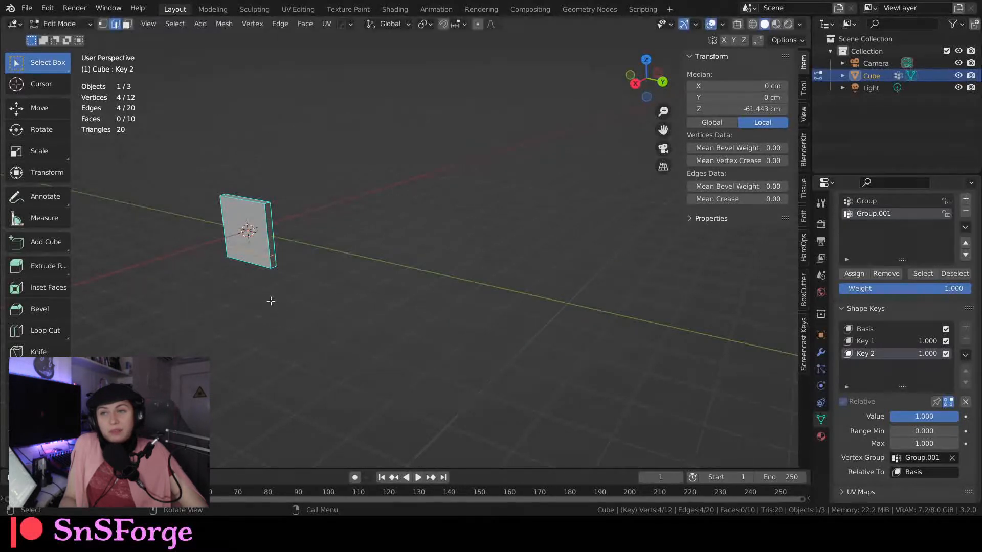
# Add a second horizontal loop cut just above the first one, at a height of about -40 cm in Z
pyautogui.scroll(3, 235, 304)
pyautogui.keyDown('shift'); pyautogui.moveTo(180, 308); pyautogui.dragTo(259, 340, button='middle'); pyautogui.keyUp('shift')
pyautogui.scroll(2, 313, 329)
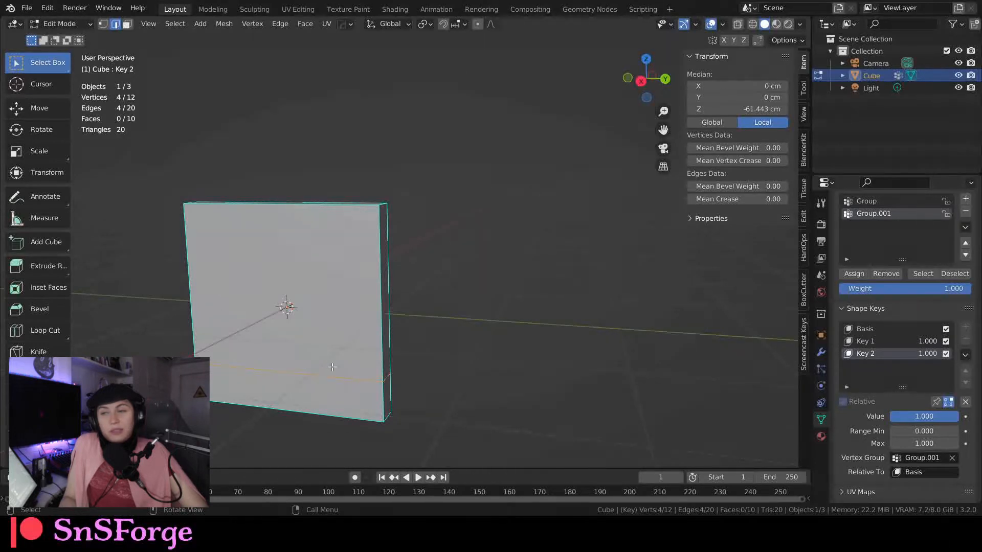
pyautogui.hotkey('ctrl', 'r')
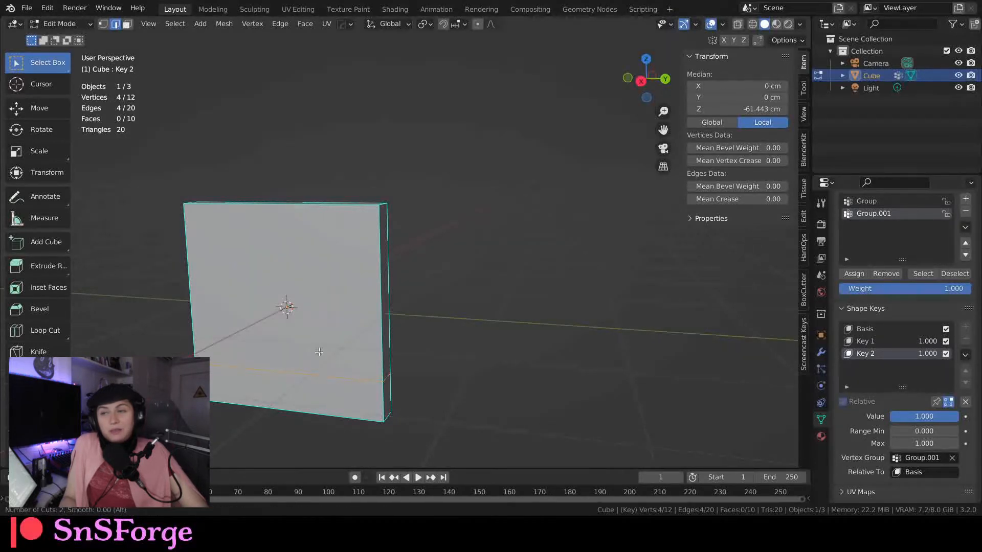
pyautogui.click(373, 338)
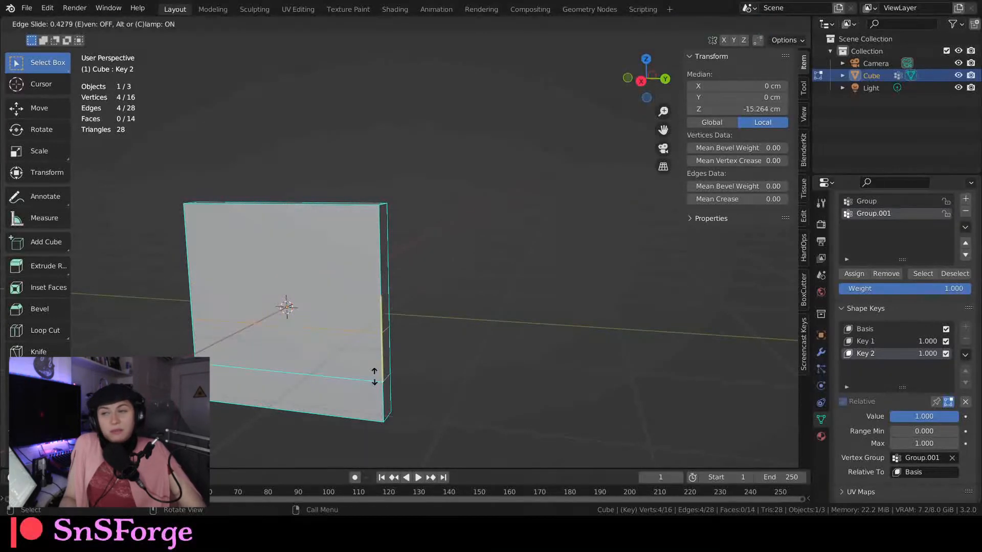
pyautogui.click(382, 401)
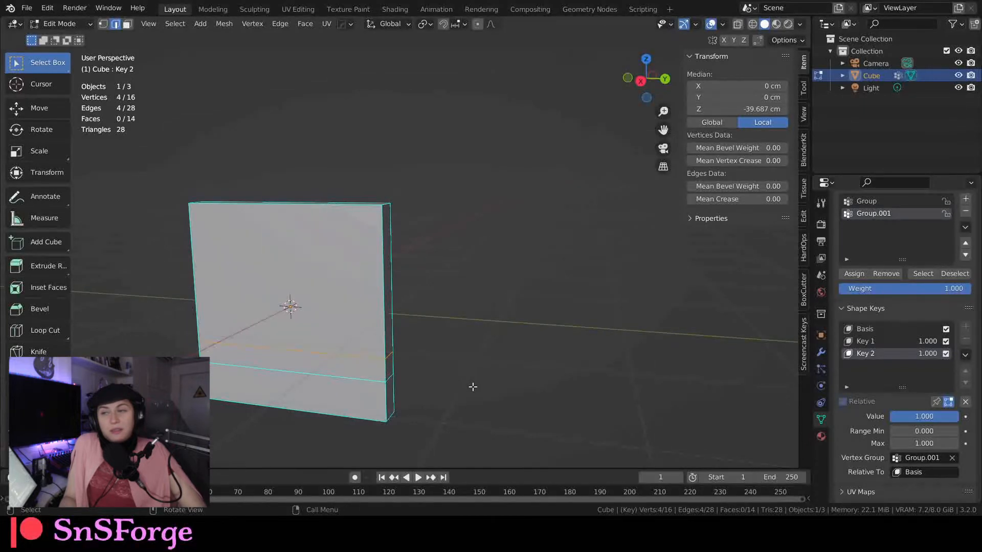
# Leave and re-enter Edit Mode to refresh the stretched shape, and select the two long upper edges of the slab
pyautogui.press('Tab')
pyautogui.press('Tab')
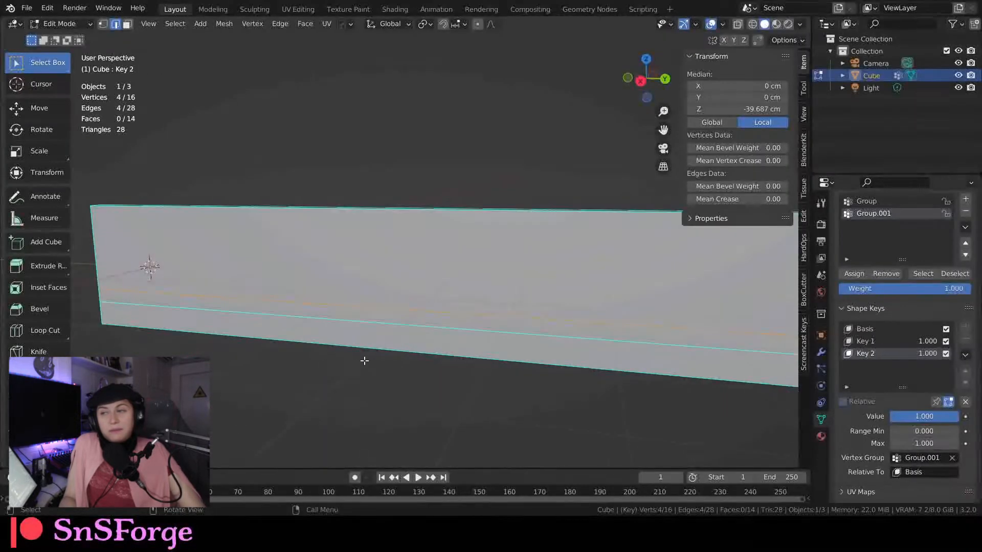
pyautogui.moveTo(364, 360)
pyautogui.mouseDown(button='middle')
pyautogui.moveTo(392, 379)
pyautogui.moveTo(416, 324)
pyautogui.moveTo(397, 373)
pyautogui.moveTo(371, 352)
pyautogui.mouseUp(button='middle')
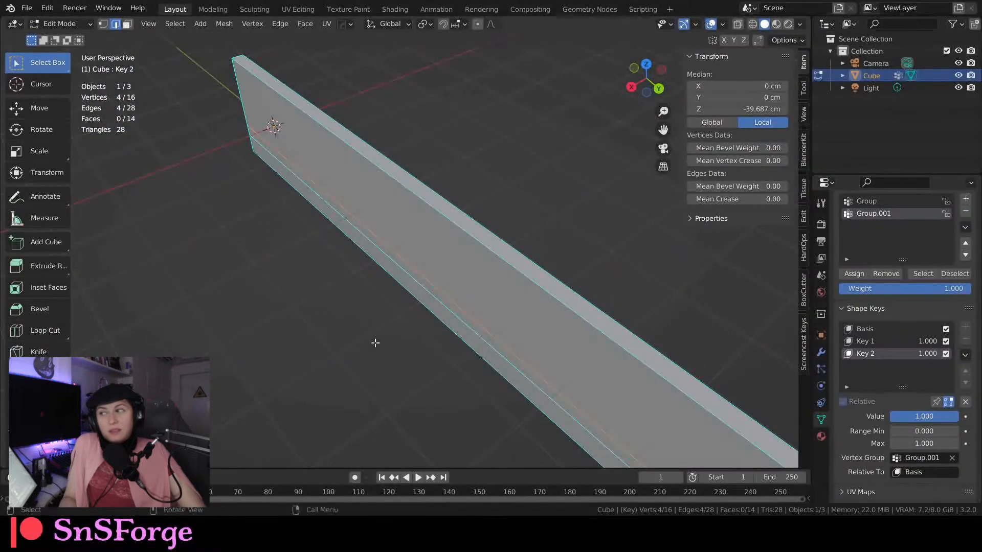
pyautogui.click(504, 234)
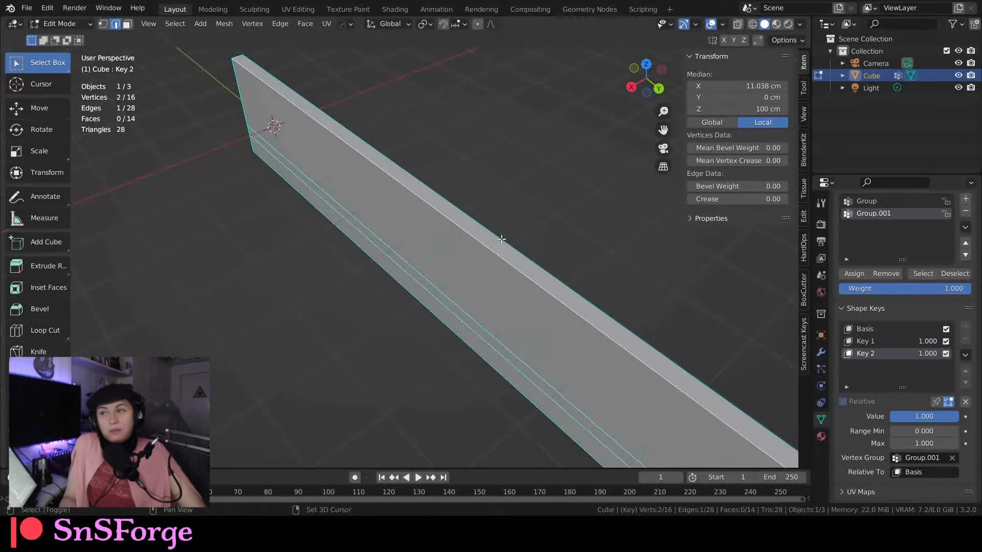
pyautogui.keyDown('shift'); pyautogui.click(501, 239); pyautogui.keyUp('shift')
pyautogui.scroll(-4, 518, 242)
pyautogui.moveTo(520, 243); pyautogui.dragTo(540, 200, button='middle')
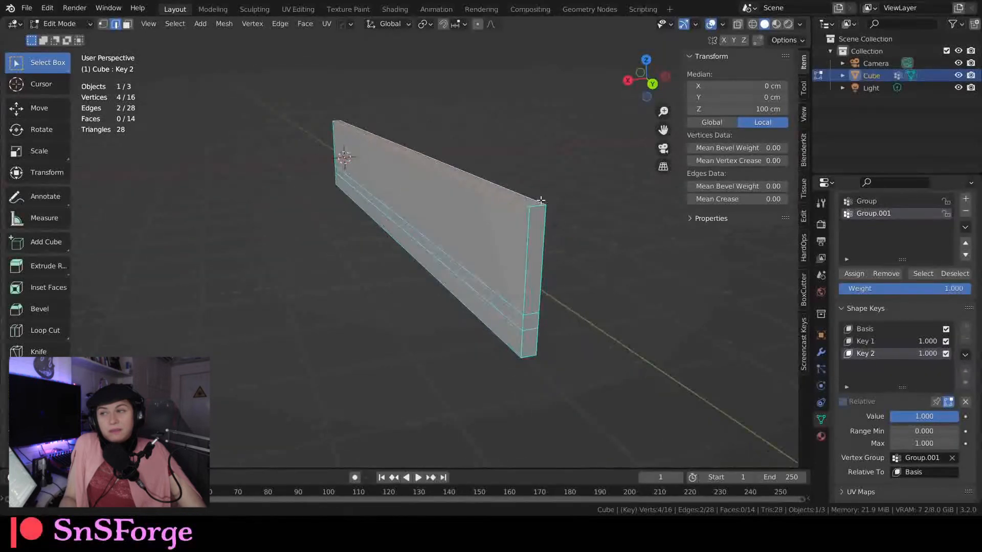
# Add a third vertex group for the selected upper edges and return to Object Mode
pyautogui.click(966, 199)
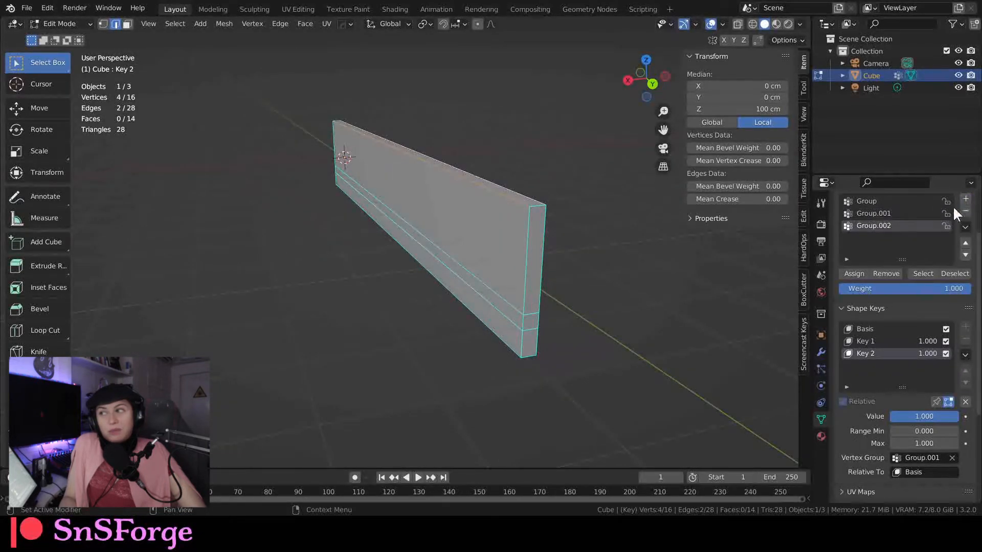
pyautogui.scroll(-2, 492, 307)
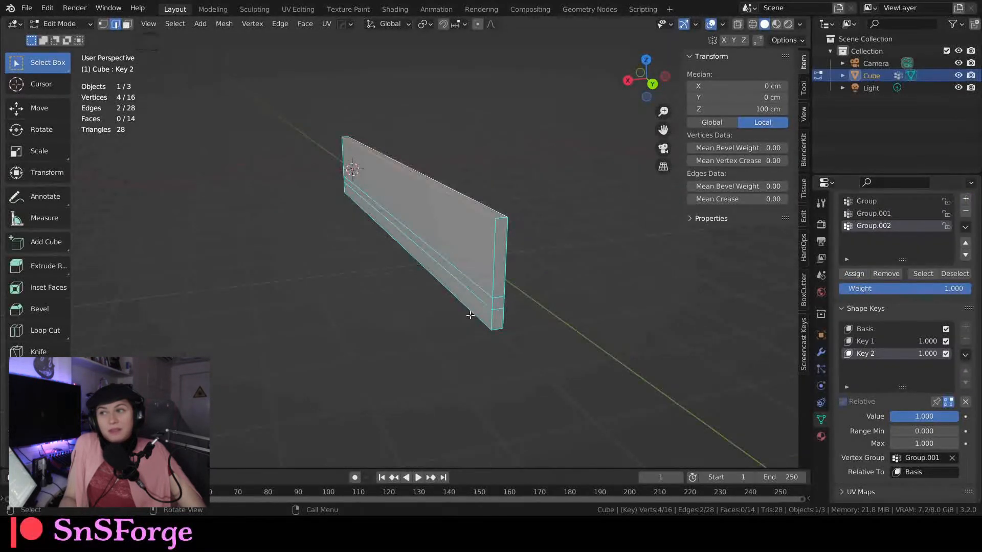
pyautogui.moveTo(471, 313); pyautogui.dragTo(427, 333, button='middle')
pyautogui.press('Tab')
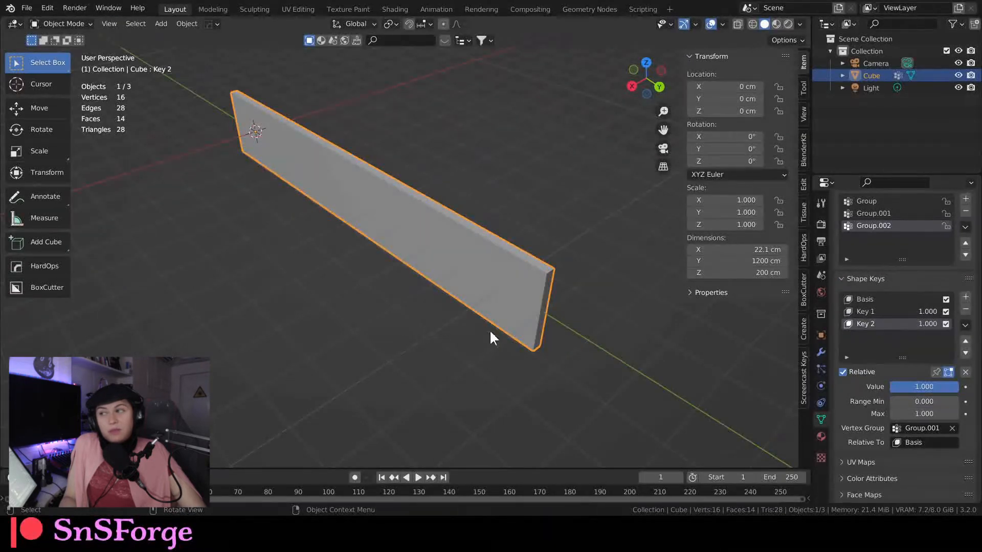
# Add a shape key Key 3 with value 1.000, limit it to the vertex group Group.002, and enter Edit Mode
pyautogui.click(966, 297)
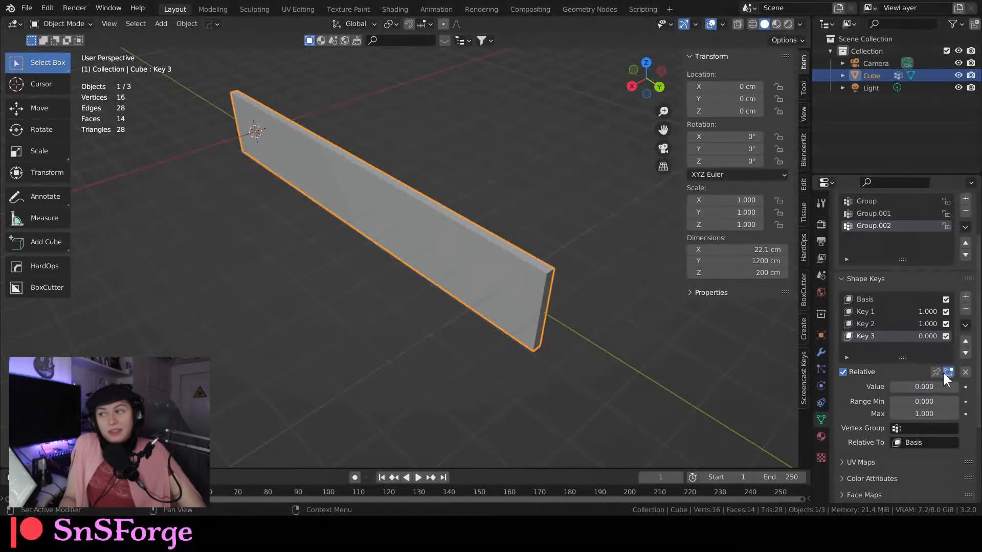
pyautogui.click(918, 428)
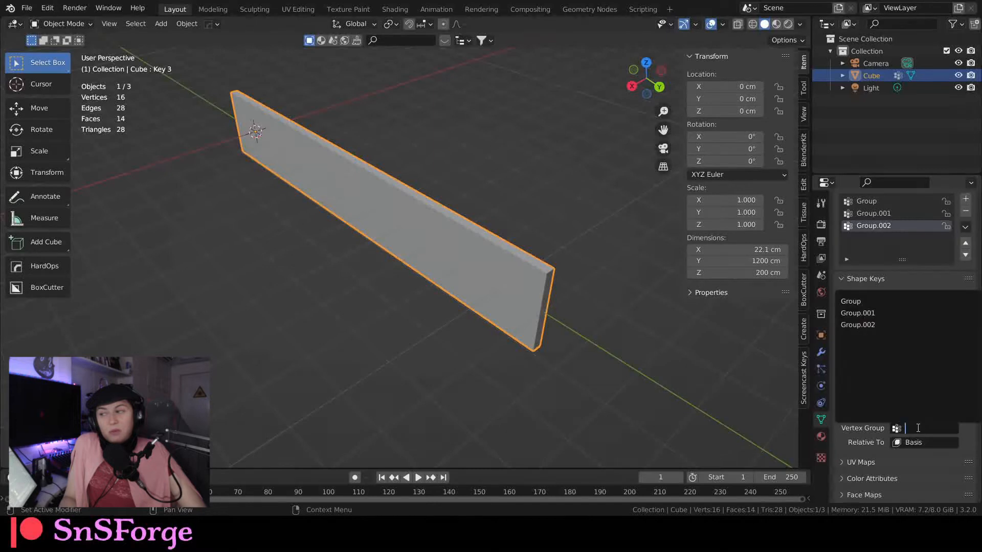
pyautogui.click(876, 326)
pyautogui.moveTo(578, 334); pyautogui.dragTo(379, 351, button='middle')
pyautogui.press('Tab')
pyautogui.scroll(4, 497, 335)
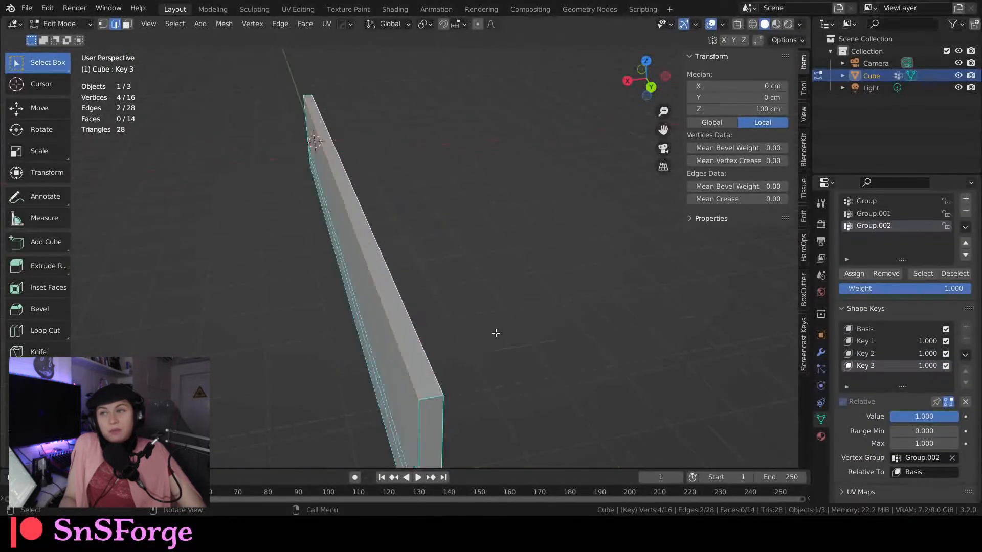
pyautogui.moveTo(496, 333); pyautogui.dragTo(471, 305, button='middle')
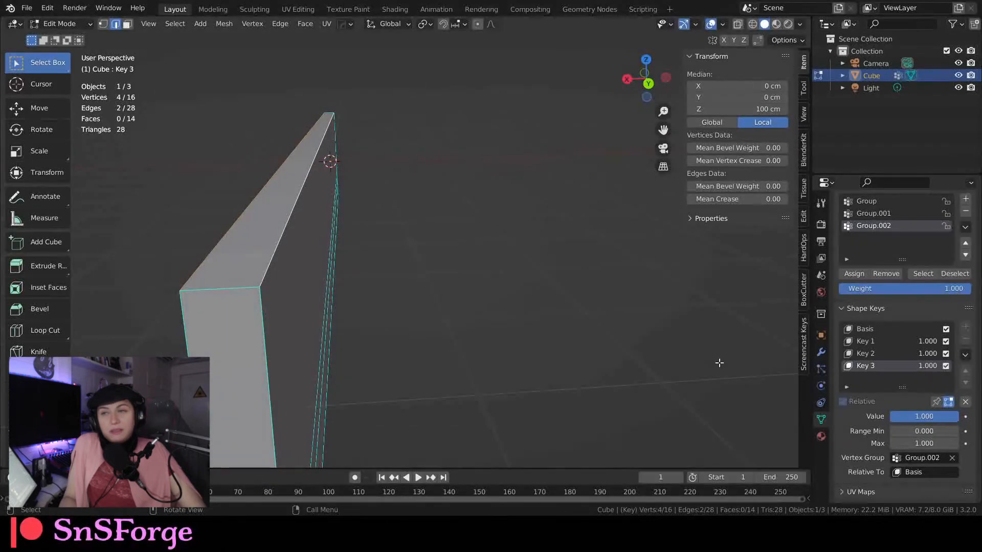
# Scale the two upper edges of the slab along the global X axis until they practically meet in a sharp ridge
pyautogui.press('s')
pyautogui.press('x')
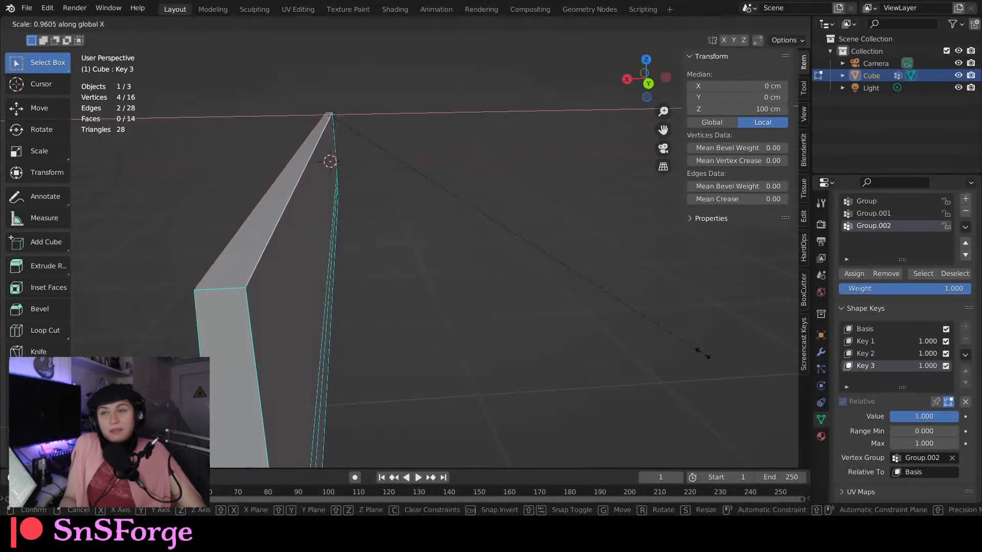
pyautogui.click(678, 335)
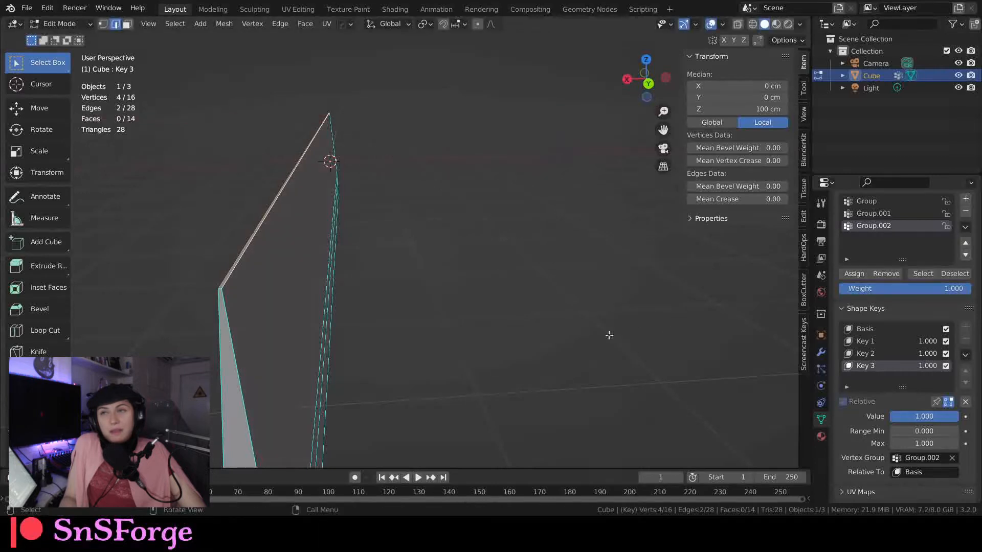
pyautogui.scroll(6, 407, 322)
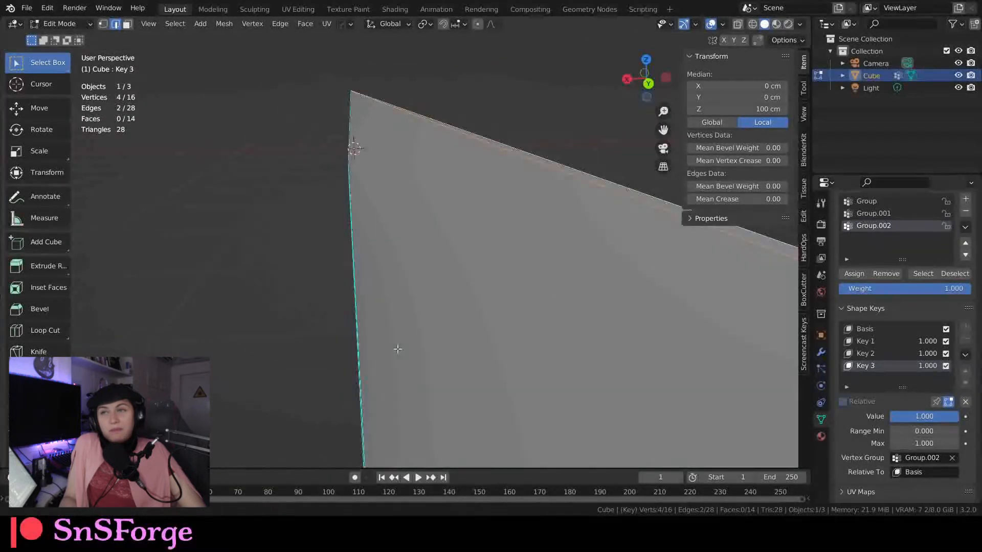
pyautogui.moveTo(397, 349)
pyautogui.keyDown('shift'); pyautogui.mouseDown(button='middle')
pyautogui.moveTo(388, 344)
pyautogui.moveTo(399, 344)
pyautogui.mouseUp(button='middle'); pyautogui.keyUp('shift')
pyautogui.scroll(-2, 402, 346)
pyautogui.scroll(1, 399, 338)
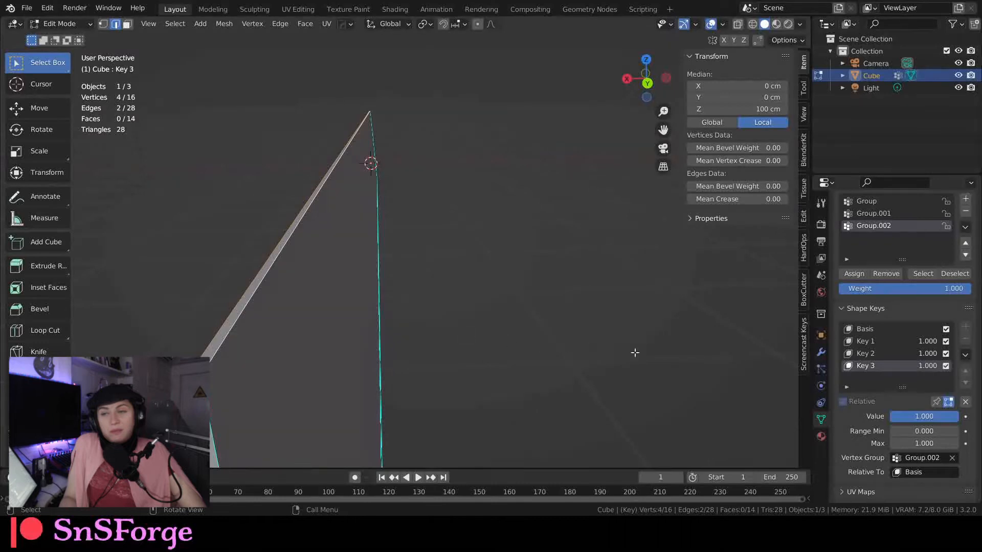
pyautogui.press('s')
pyautogui.press('x')
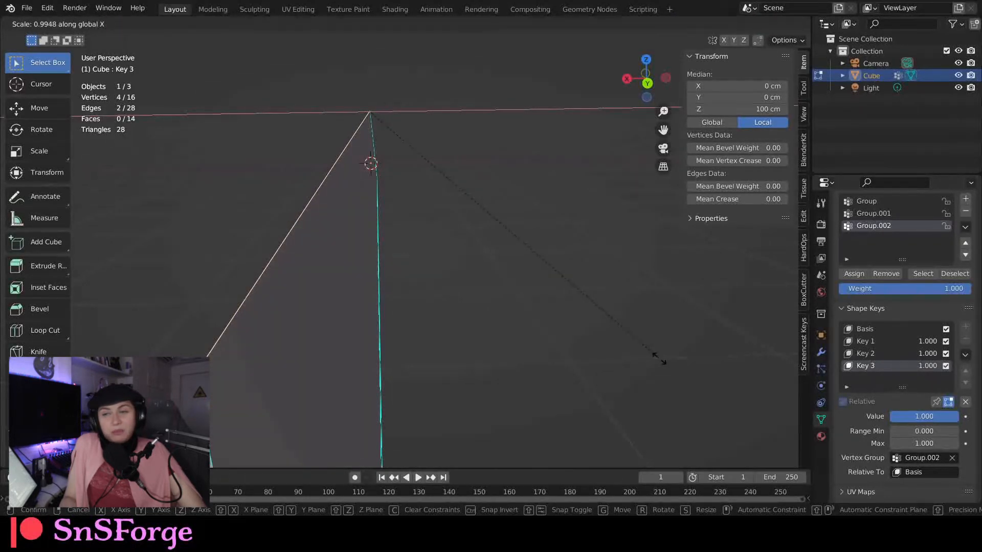
pyautogui.keyDown('shift'); pyautogui.click(660, 361); pyautogui.keyUp('shift')
pyautogui.scroll(-4, 576, 361)
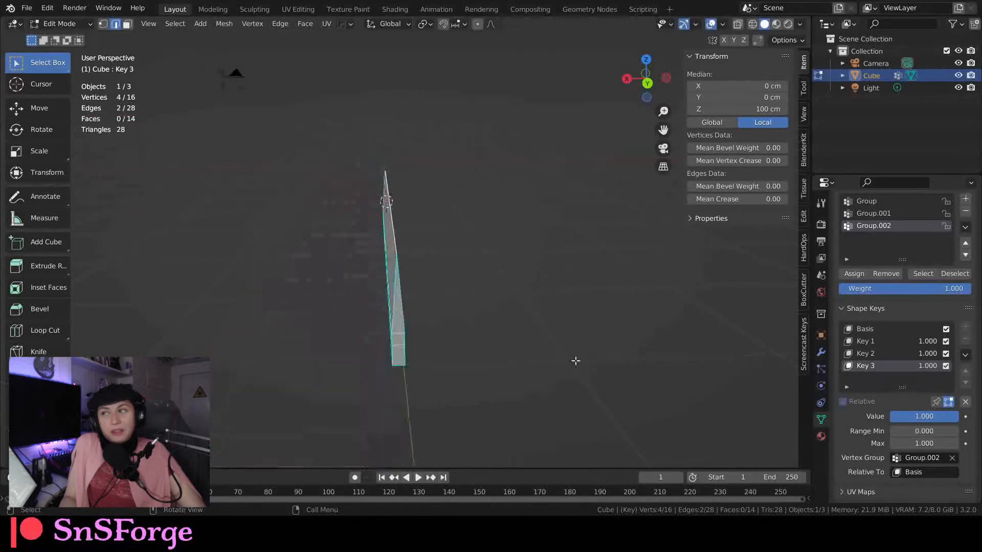
# Add 39 evenly spaced vertical loop cuts along the slab's length without sliding them
pyautogui.moveTo(576, 361); pyautogui.dragTo(373, 334, button='middle')
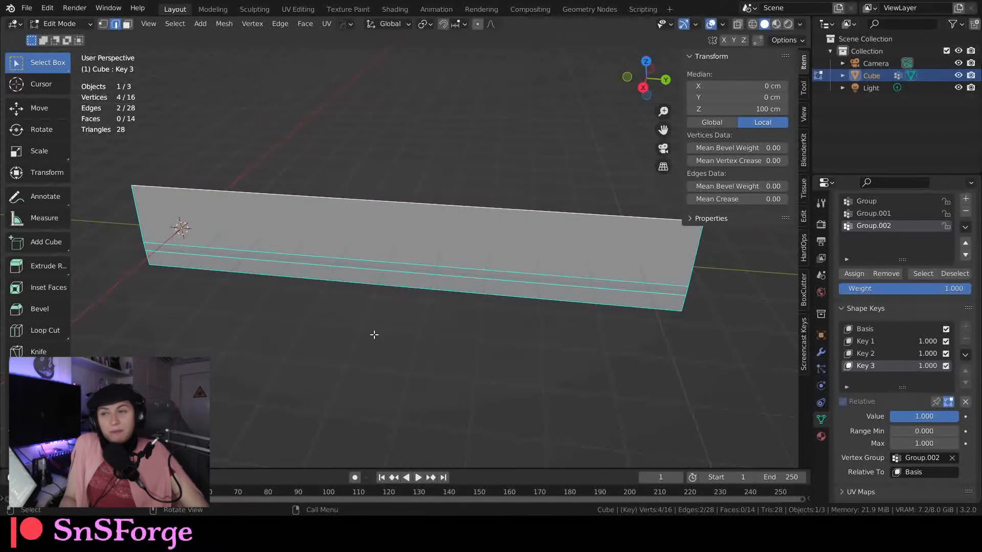
pyautogui.hotkey('ctrl', 'r')
pyautogui.scroll(20, 385, 242)
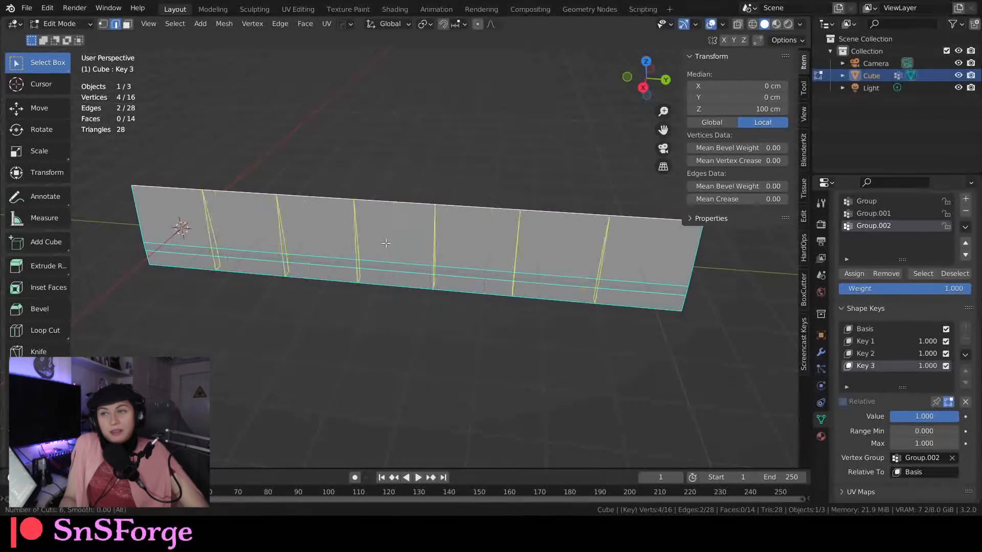
pyautogui.scroll(4, 385, 243)
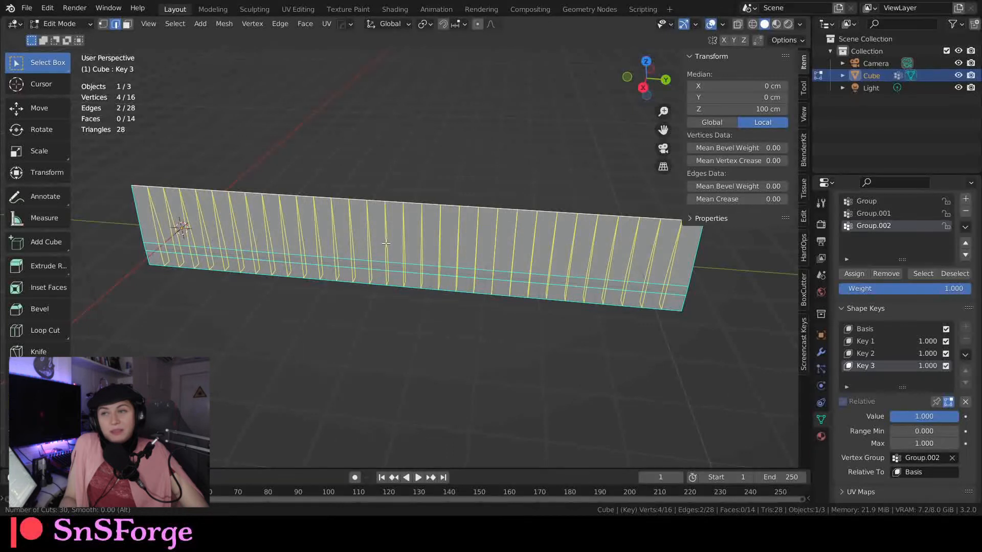
pyautogui.scroll(3, 386, 244)
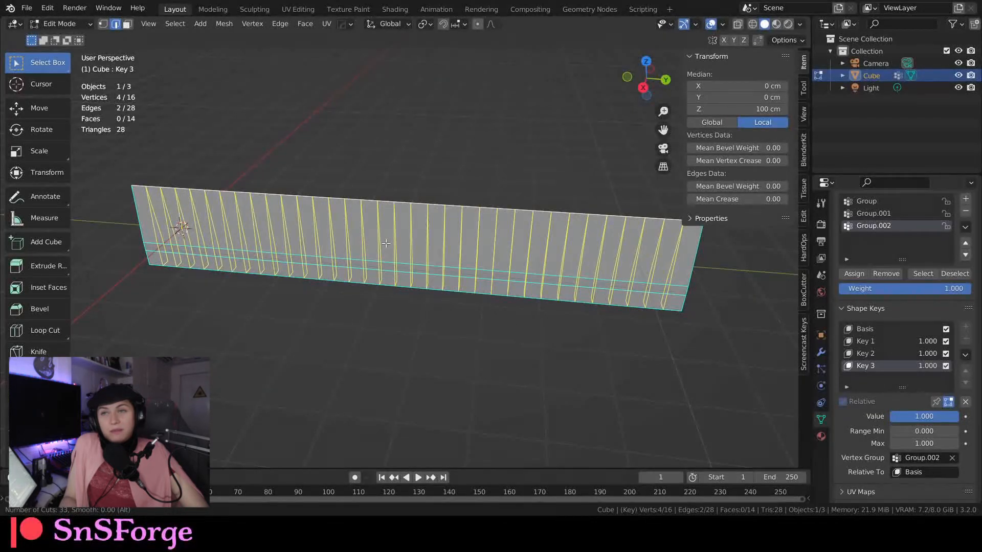
pyautogui.scroll(6, 385, 243)
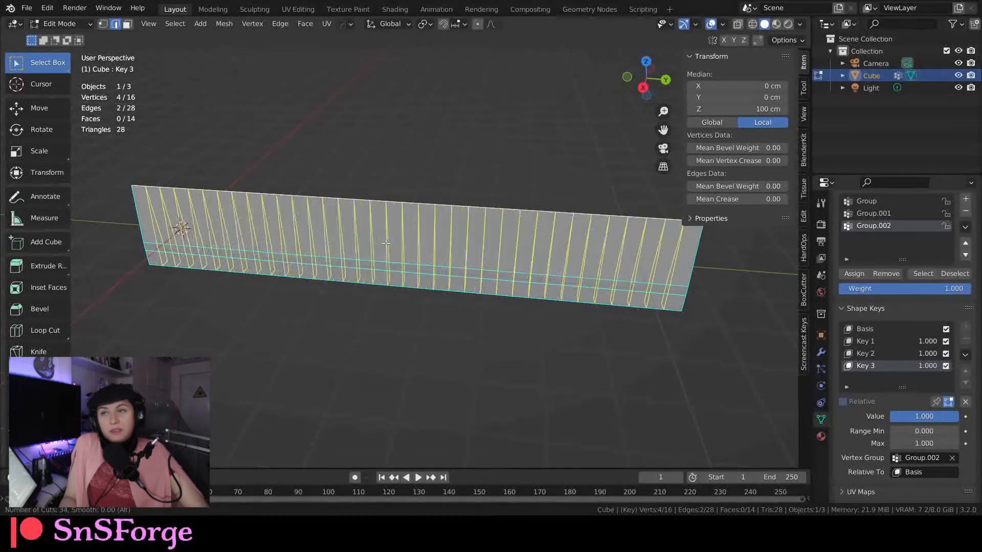
pyautogui.click(386, 243)
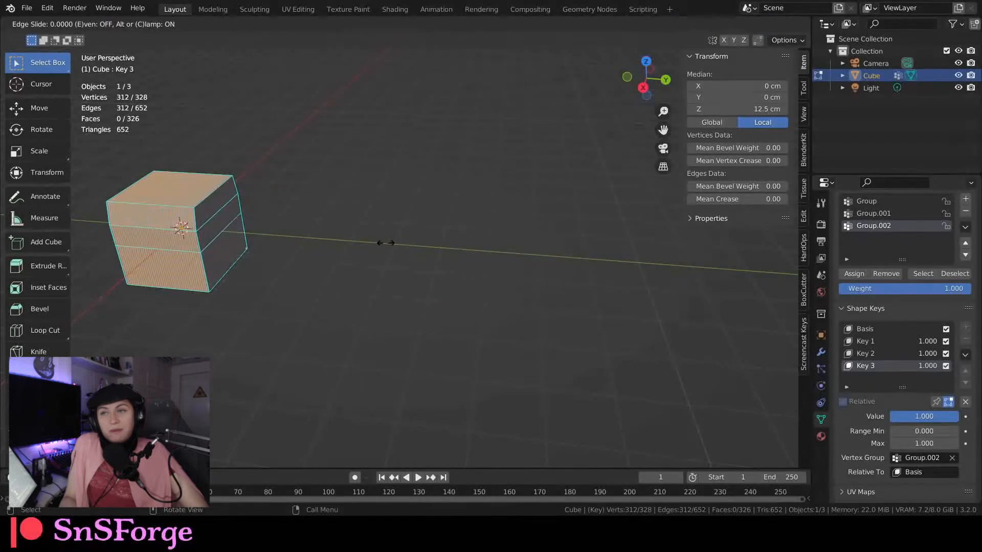
pyautogui.rightClick(384, 253)
pyautogui.moveTo(297, 323); pyautogui.dragTo(347, 295, button='middle')
pyautogui.press('KP_Decimal')
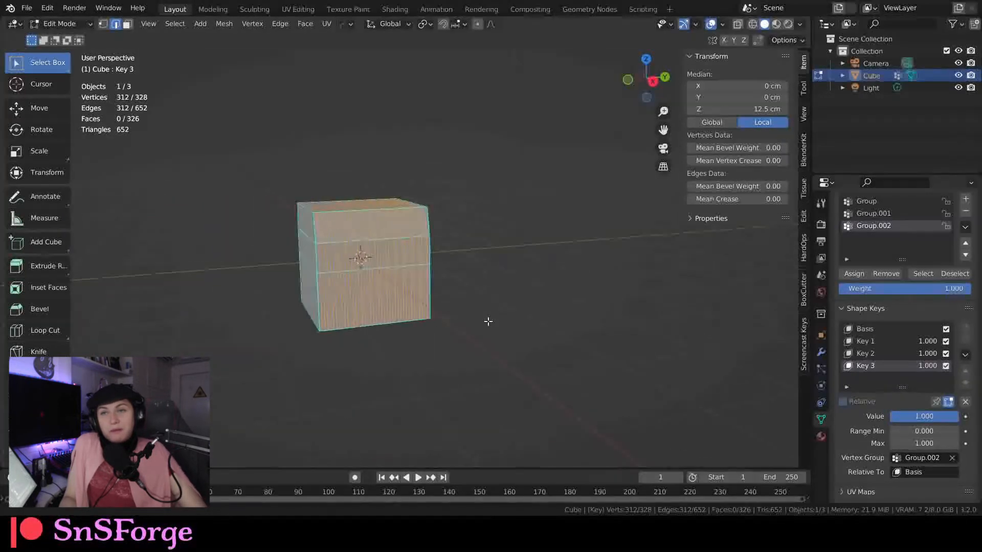
# Leave and re-enter Edit Mode to refresh the stretched shape, and add a fourth vertex group
pyautogui.moveTo(409, 344); pyautogui.dragTo(347, 345, button='middle')
pyautogui.press('Tab')
pyautogui.press('Tab')
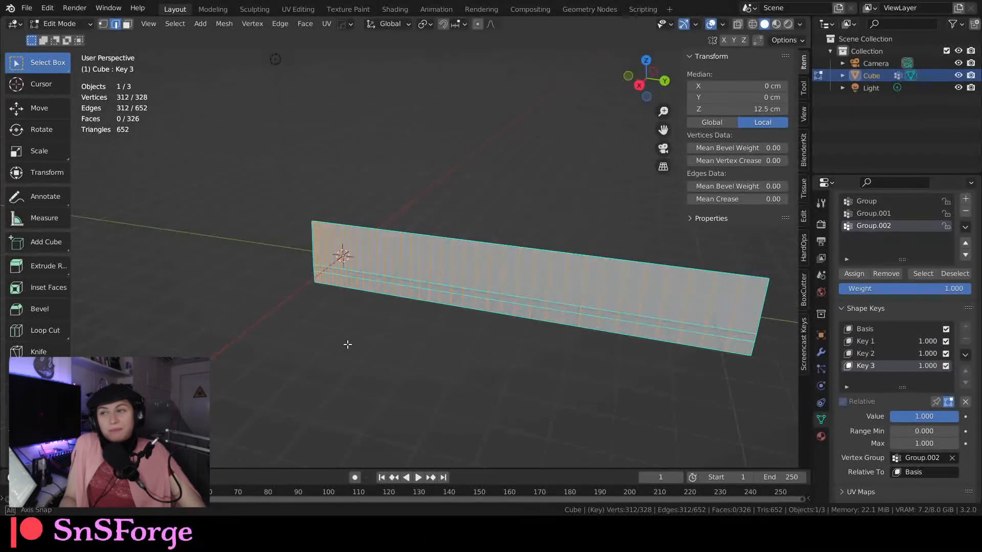
pyautogui.moveTo(490, 271); pyautogui.dragTo(235, 274, button='middle')
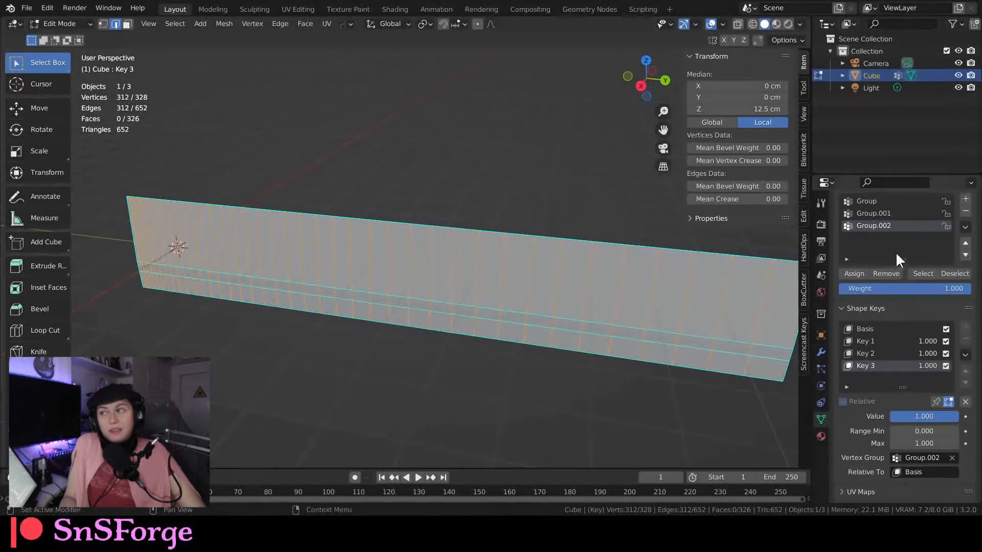
pyautogui.click(966, 201)
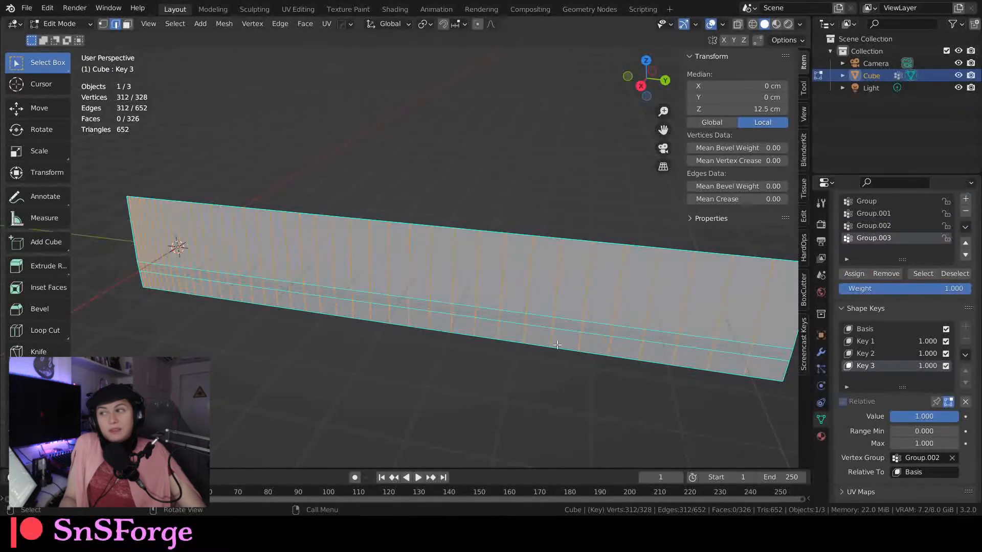
# Add a fourth shape key in Object Mode with value 1.000, limit it to the vertex group Group.003, and enter Edit Mode
pyautogui.press('Tab')
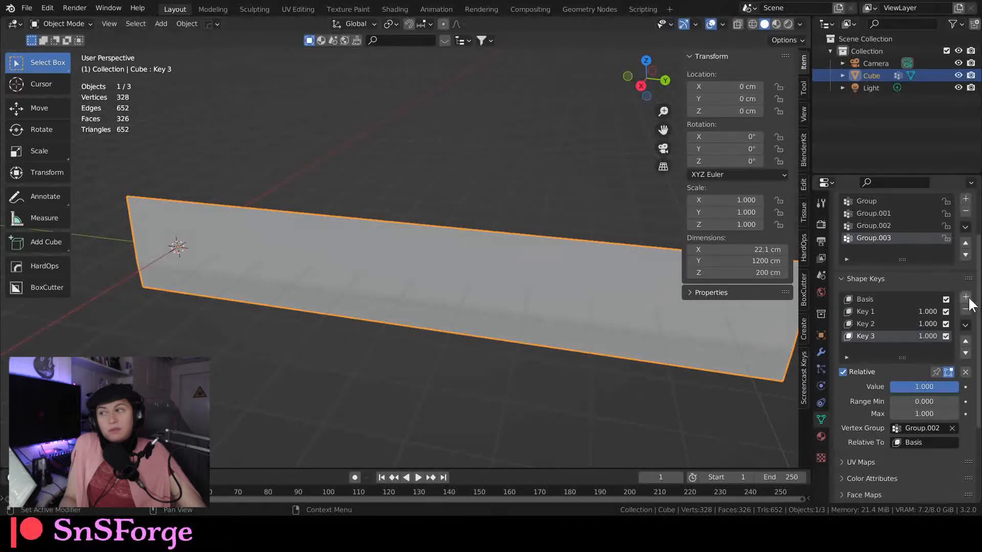
pyautogui.click(965, 298)
pyautogui.scroll(-4, 936, 328)
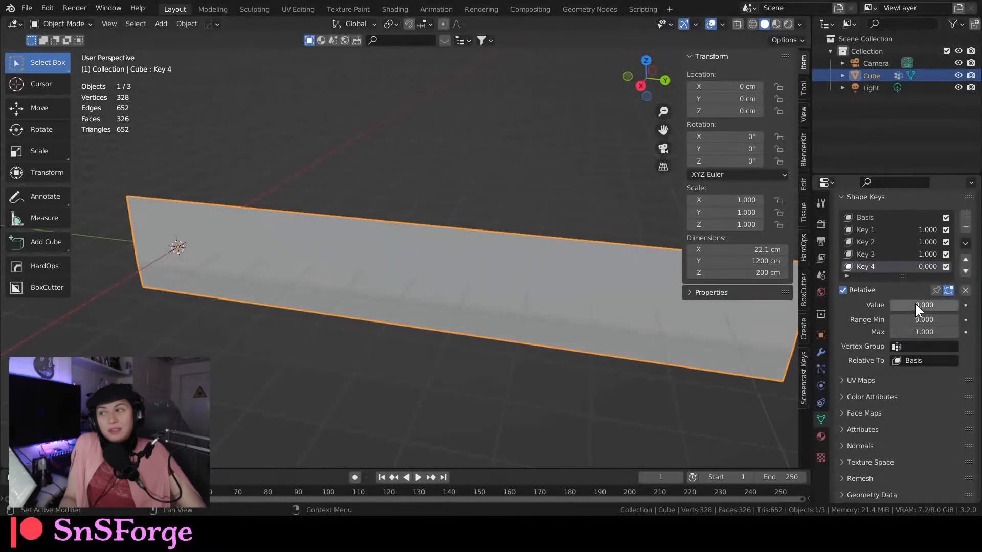
pyautogui.click(925, 346)
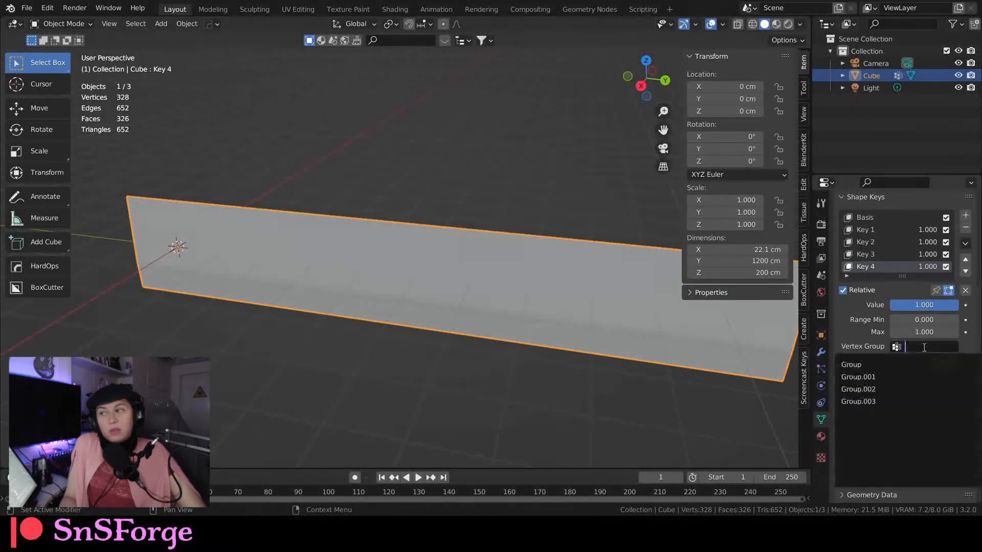
pyautogui.click(865, 402)
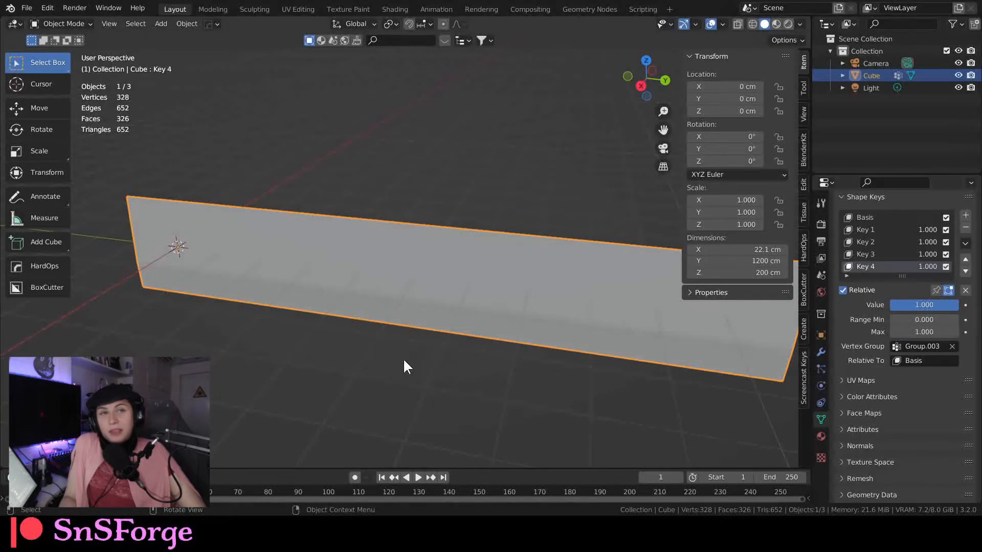
pyautogui.moveTo(403, 358)
pyautogui.keyDown('shift'); pyautogui.mouseDown(button='middle')
pyautogui.moveTo(390, 376)
pyautogui.moveTo(366, 351)
pyautogui.moveTo(312, 337)
pyautogui.moveTo(309, 368)
pyautogui.moveTo(402, 381)
pyautogui.moveTo(390, 397)
pyautogui.mouseUp(button='middle'); pyautogui.keyUp('shift')
pyautogui.press('Tab')
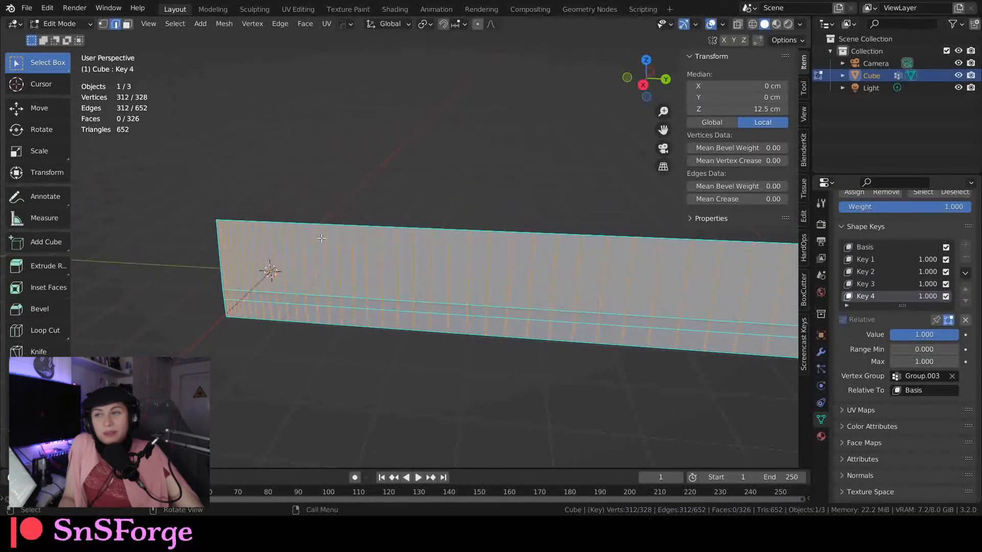
# Switch to vertex selection and wireframe shading, and box-select the row of upper-edge vertices, leaving out the far end
pyautogui.moveTo(332, 339)
pyautogui.mouseDown(button='middle')
pyautogui.moveTo(328, 328)
pyautogui.moveTo(325, 345)
pyautogui.mouseUp(button='middle')
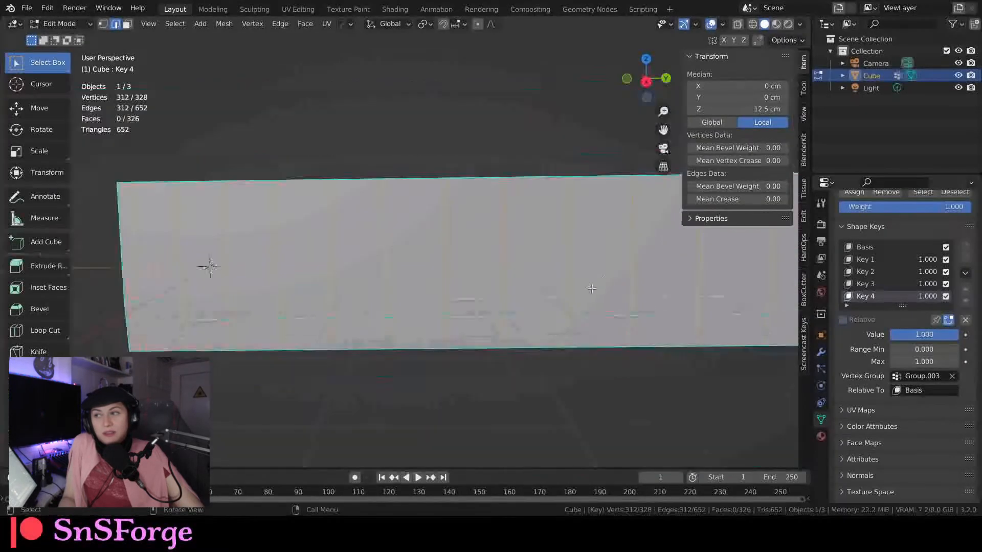
pyautogui.scroll(-1, 259, 192)
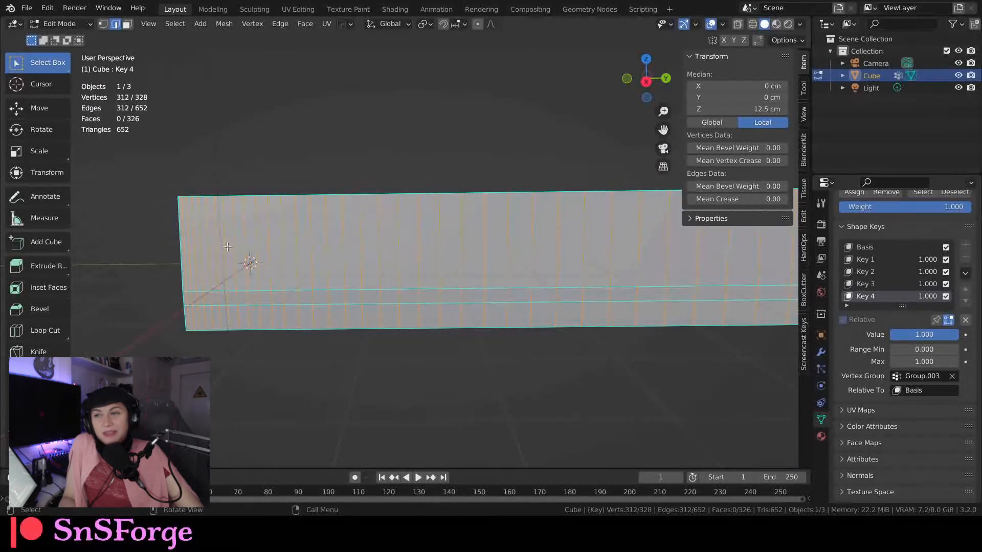
pyautogui.scroll(6, 898, 266)
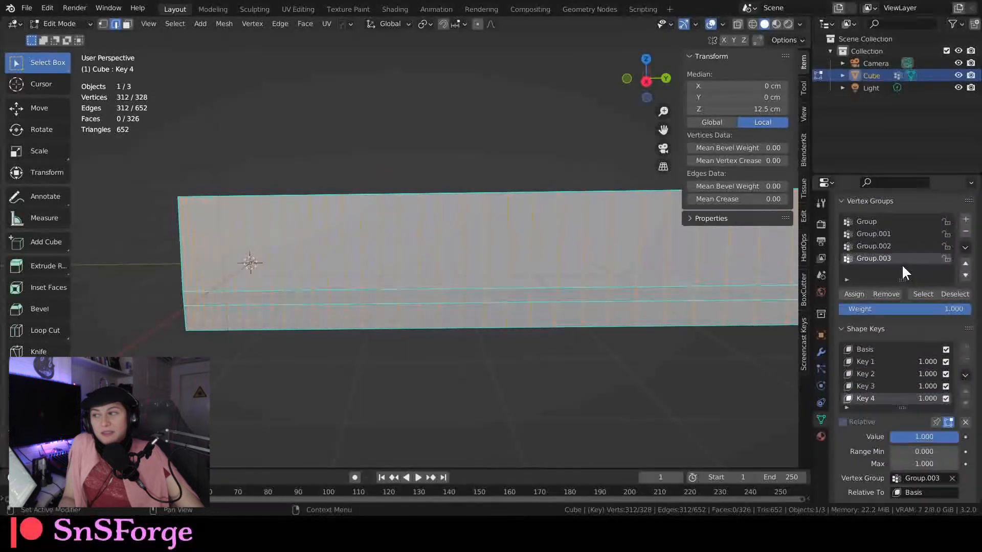
pyautogui.click(248, 162)
pyautogui.press('1')
pyautogui.moveTo(148, 170); pyautogui.dragTo(620, 215)
pyautogui.scroll(-3, 562, 178)
pyautogui.scroll(-1, 562, 178)
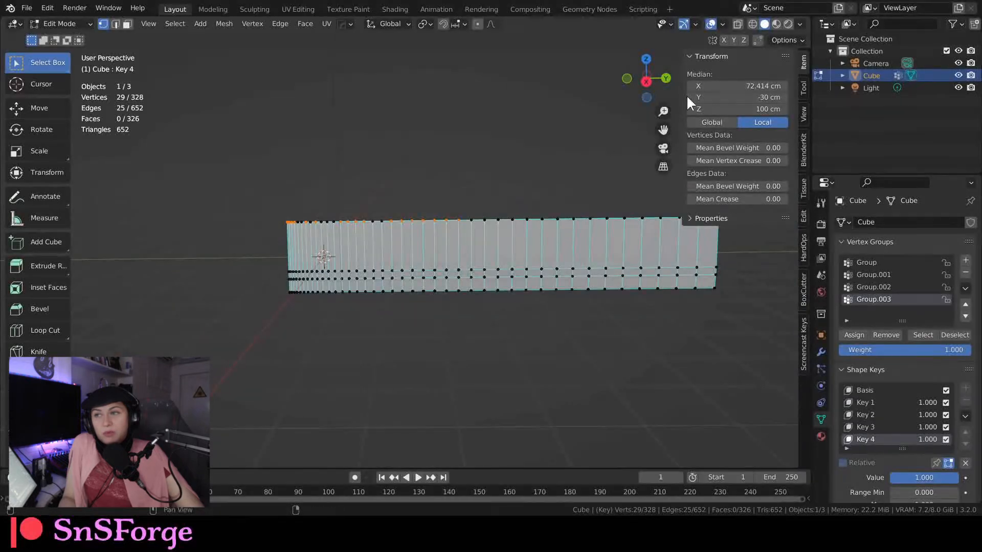
pyautogui.click(752, 24)
pyautogui.moveTo(233, 197)
pyautogui.mouseDown()
pyautogui.moveTo(307, 219)
pyautogui.moveTo(633, 230)
pyautogui.mouseUp()
pyautogui.moveTo(209, 205); pyautogui.dragTo(649, 238)
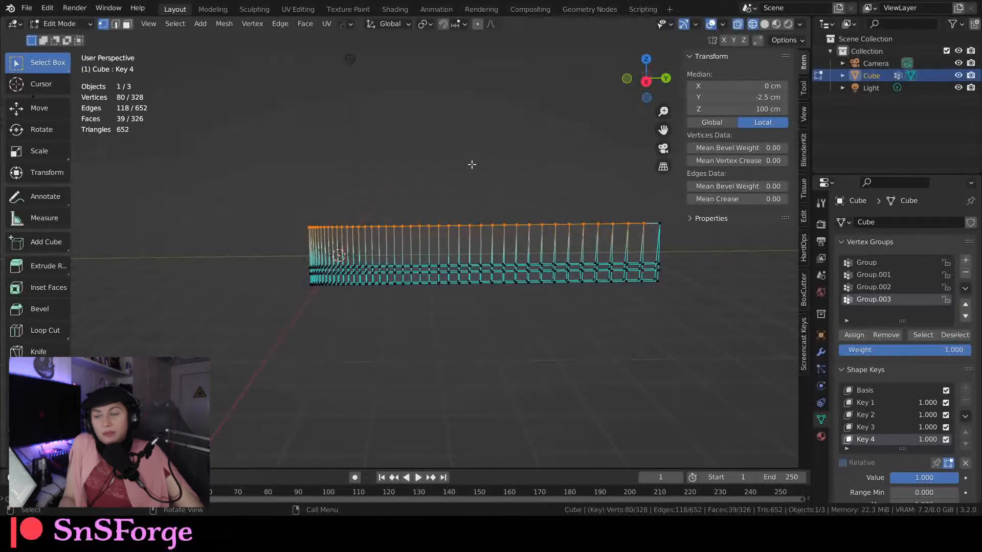
# Assign the selected upper-edge vertices to the vertex group Group.003 and return to solid shading
pyautogui.moveTo(502, 174); pyautogui.dragTo(430, 209, button='middle')
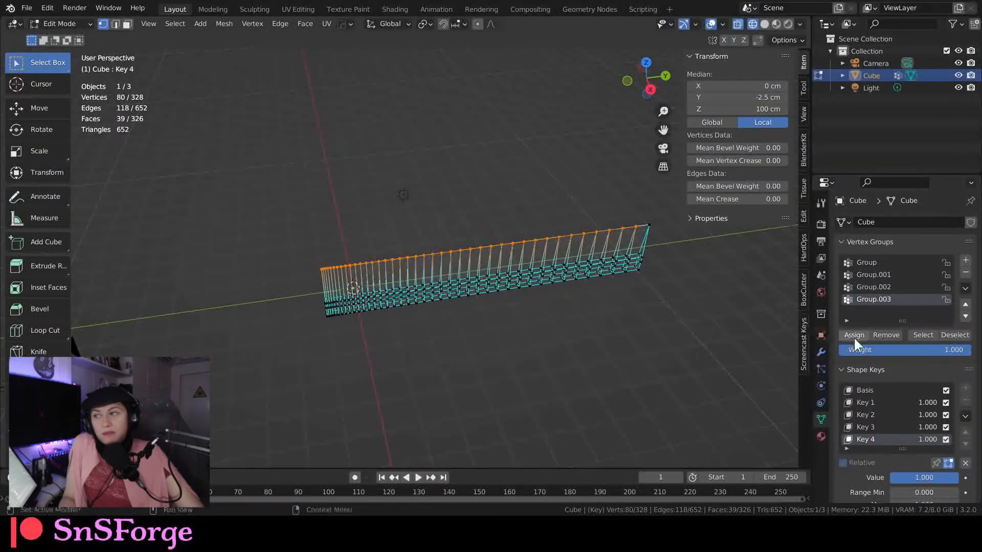
pyautogui.moveTo(519, 327); pyautogui.dragTo(427, 239, button='middle')
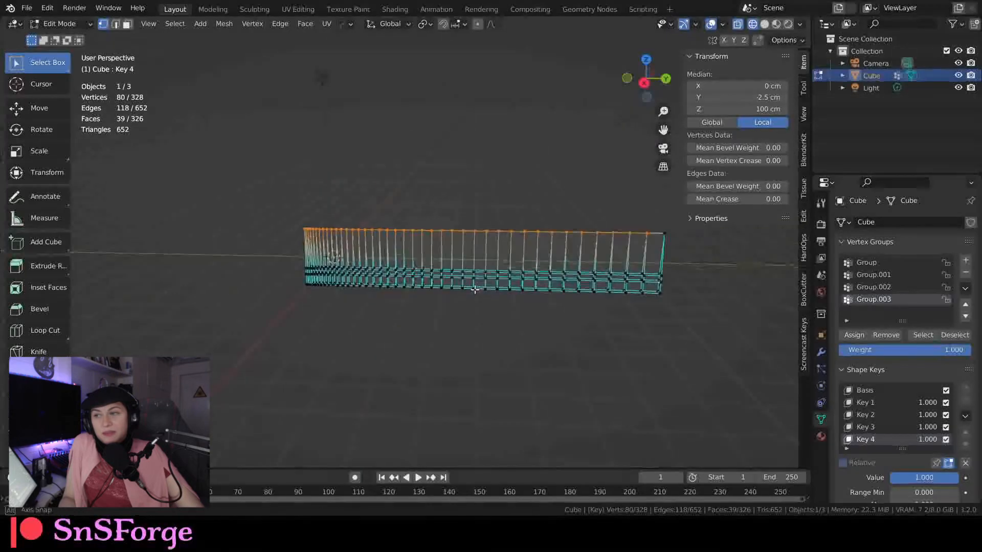
pyautogui.scroll(4, 428, 238)
pyautogui.click(765, 24)
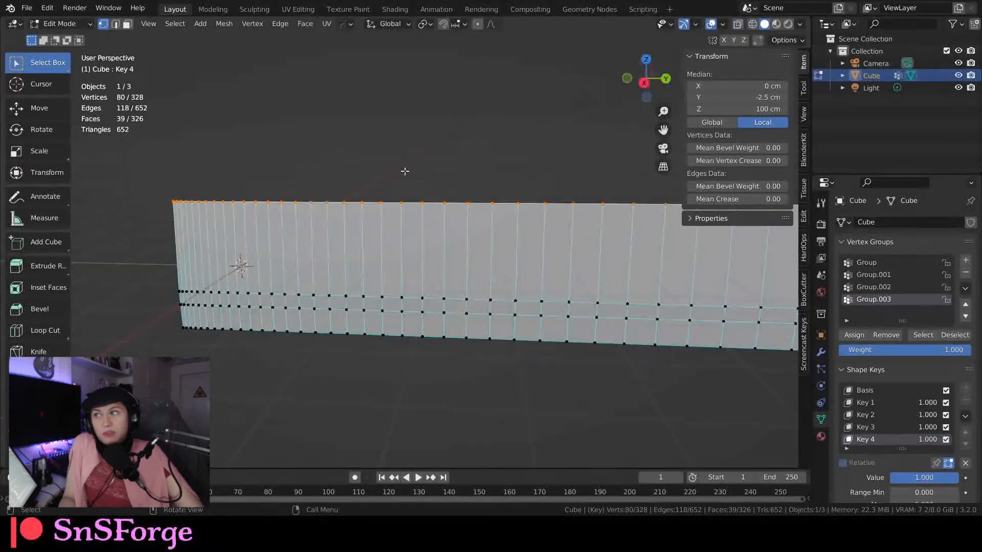
pyautogui.moveTo(403, 169); pyautogui.dragTo(423, 155, button='middle')
pyautogui.scroll(2, 323, 161)
pyautogui.keyDown('shift'); pyautogui.moveTo(324, 161); pyautogui.dragTo(394, 158, button='middle'); pyautogui.keyUp('shift')
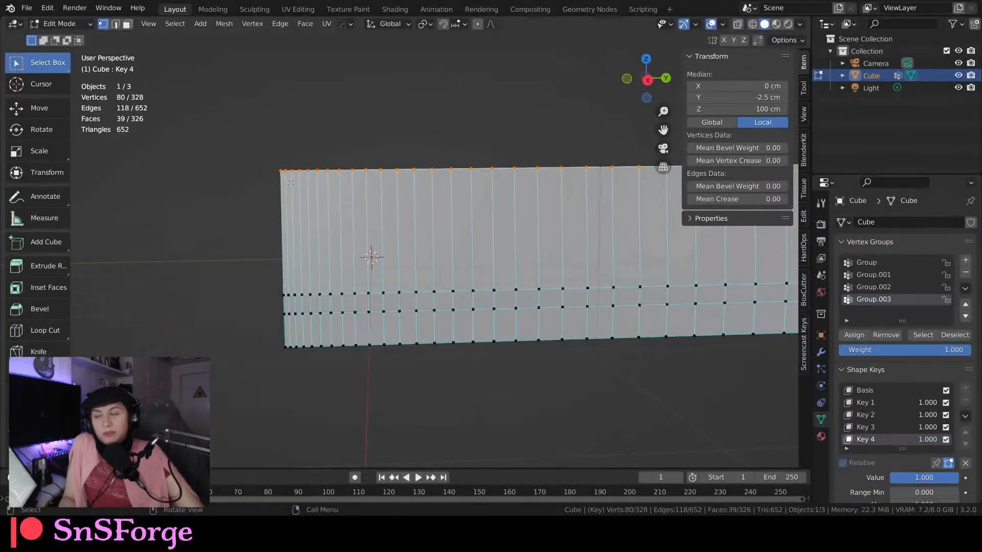
# Leave and re-enter Edit Mode, clear and reselect Group.003 as the vertex group of Key 4, and return to Object Mode
pyautogui.scroll(-4, 934, 425)
pyautogui.press('Tab')
pyautogui.press('Tab')
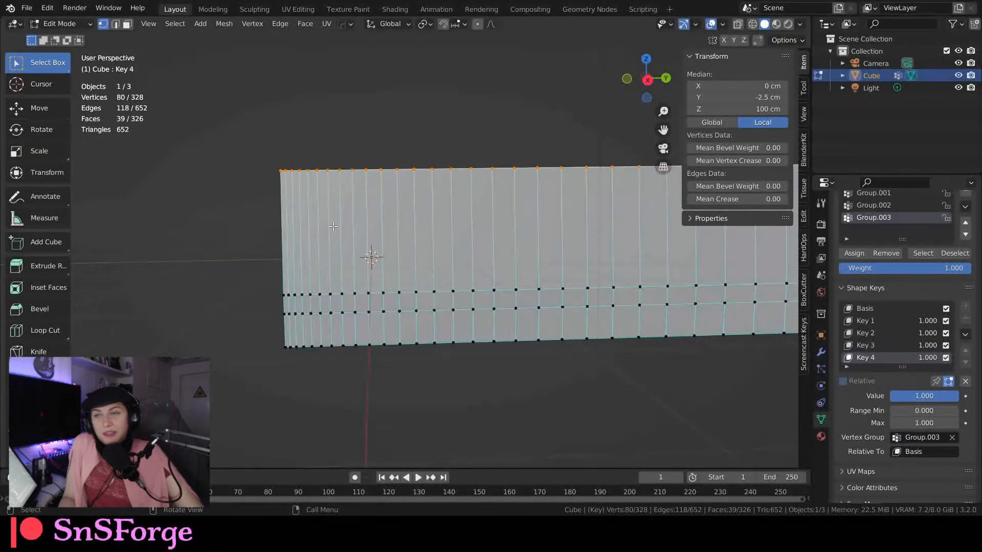
pyautogui.scroll(1, 334, 226)
pyautogui.keyDown('shift'); pyautogui.moveTo(169, 152); pyautogui.dragTo(353, 237, button='middle'); pyautogui.keyUp('shift')
pyautogui.scroll(6, 353, 237)
pyautogui.keyDown('shift'); pyautogui.moveTo(476, 163); pyautogui.dragTo(354, 266, button='middle'); pyautogui.keyUp('shift')
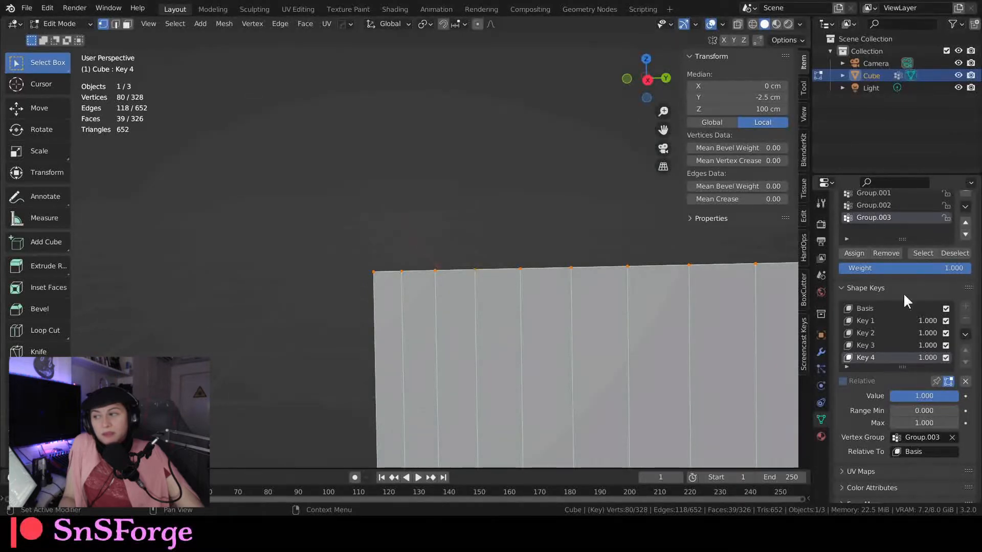
pyautogui.click(951, 438)
pyautogui.click(940, 438)
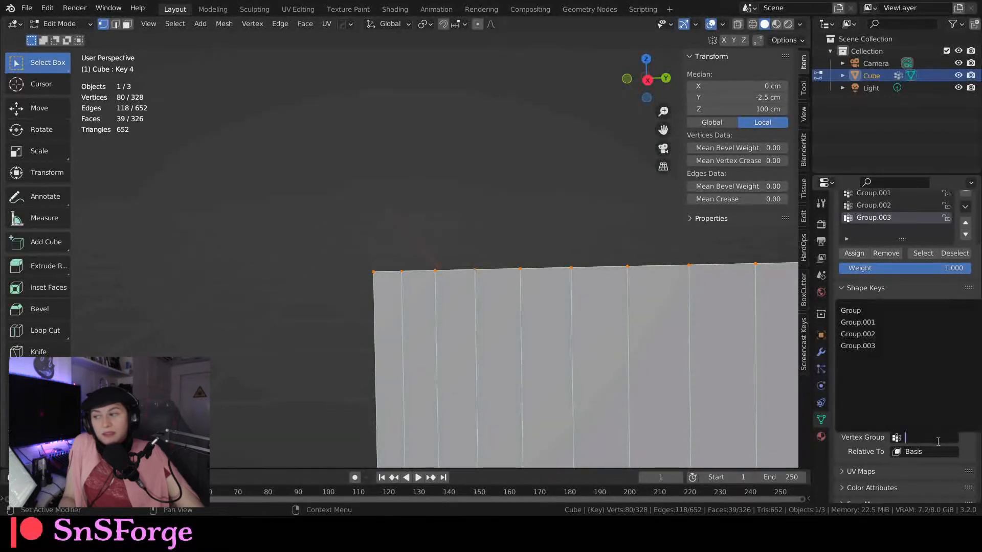
pyautogui.click(907, 344)
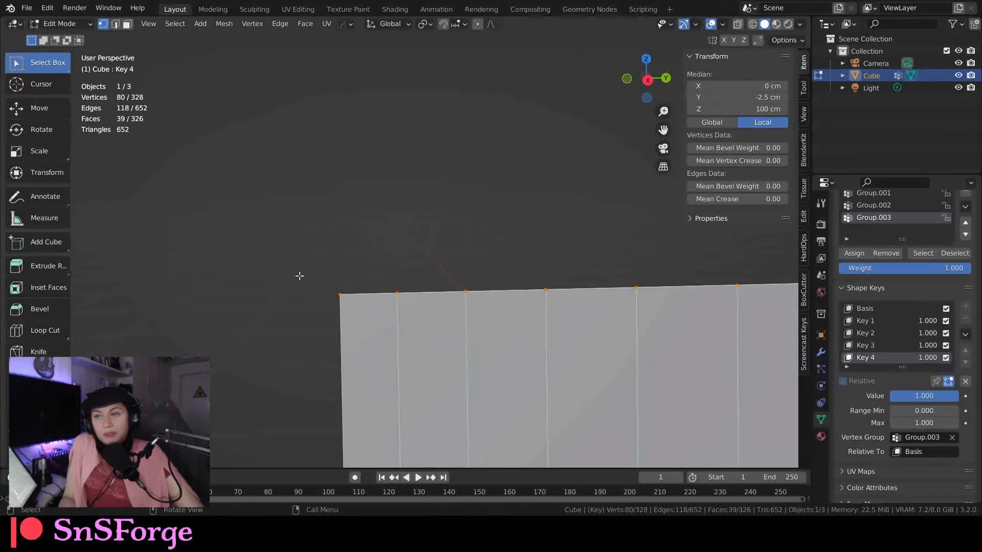
pyautogui.press('Tab')
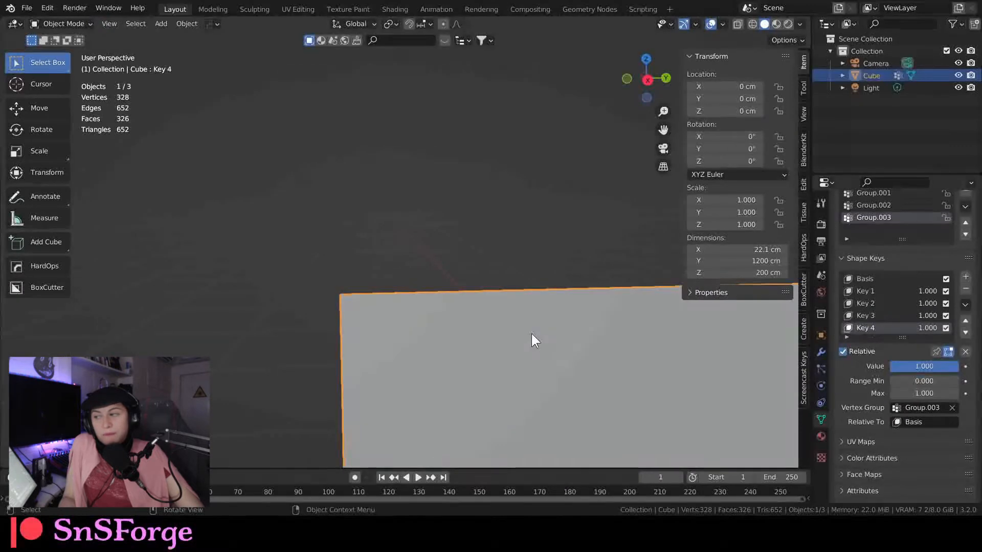
# Enter Edit Mode with Key 4 active, hide and reveal the selected upper-edge vertices, and enable proportional editing
pyautogui.click(944, 407)
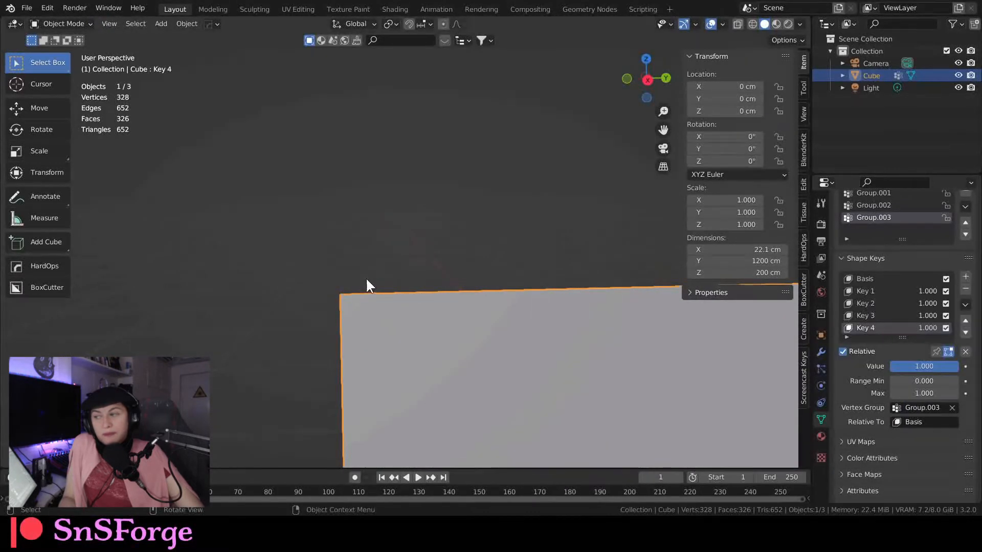
pyautogui.press('Tab')
pyautogui.press('h')
pyautogui.hotkey('alt', 'h')
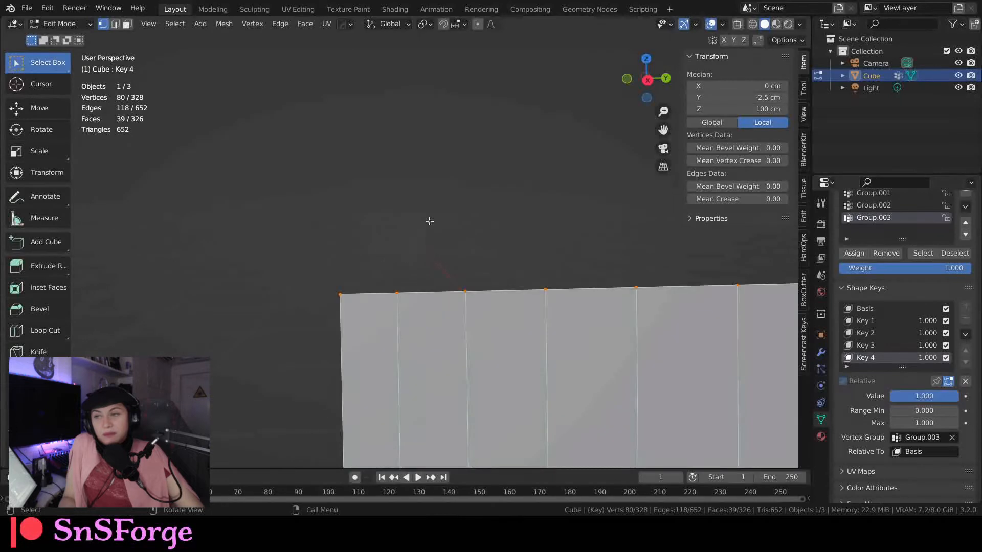
pyautogui.click(490, 24)
pyautogui.click(489, 25)
pyautogui.click(478, 23)
# Try to lower a single upper corner vertex at the near end along Z with proportional editing
pyautogui.scroll(-2, 487, 169)
pyautogui.keyDown('shift'); pyautogui.moveTo(485, 189); pyautogui.dragTo(373, 169, button='middle'); pyautogui.keyUp('shift')
pyautogui.scroll(-4, 374, 169)
pyautogui.scroll(1, 421, 208)
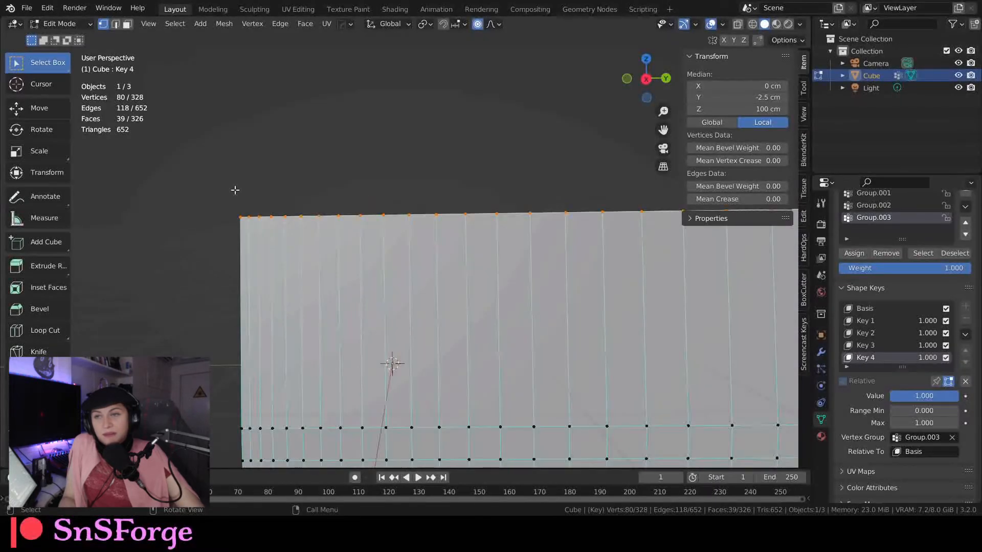
pyautogui.moveTo(206, 187); pyautogui.dragTo(245, 226)
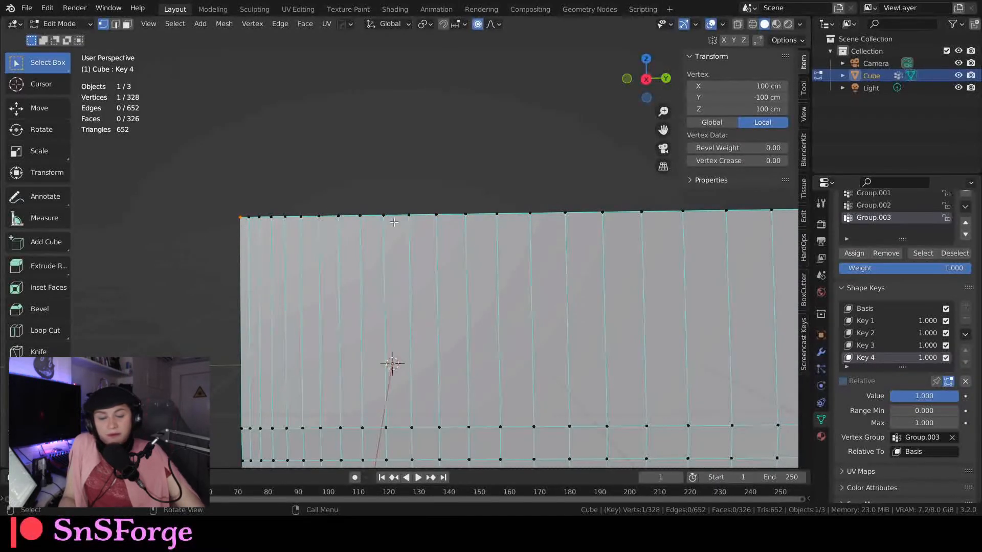
pyautogui.press('g')
pyautogui.press('z')
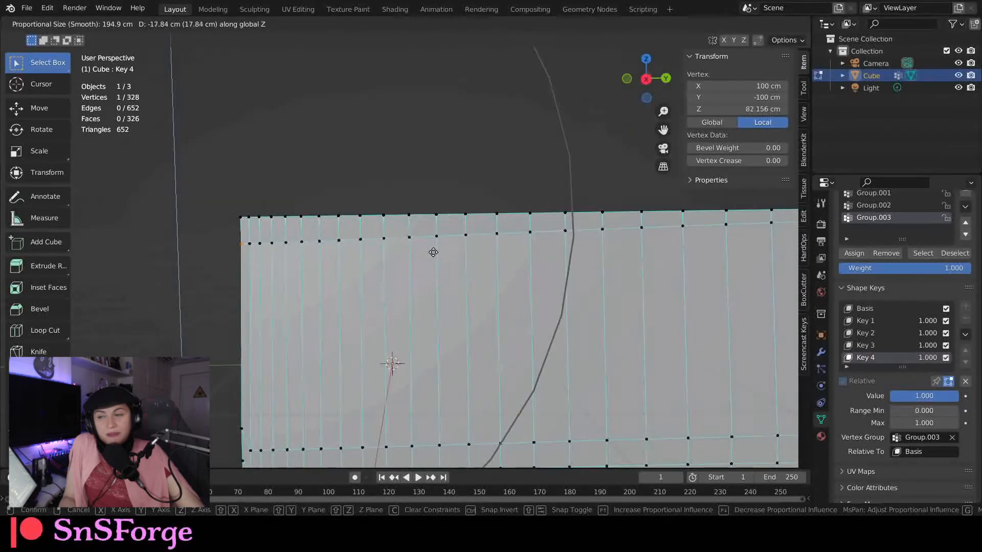
pyautogui.press('Escape')
# Try to move both upper corner vertices at the near end along Z with smaller and larger proportional influence sizes
pyautogui.scroll(-4, 446, 252)
pyautogui.moveTo(308, 216); pyautogui.dragTo(349, 245)
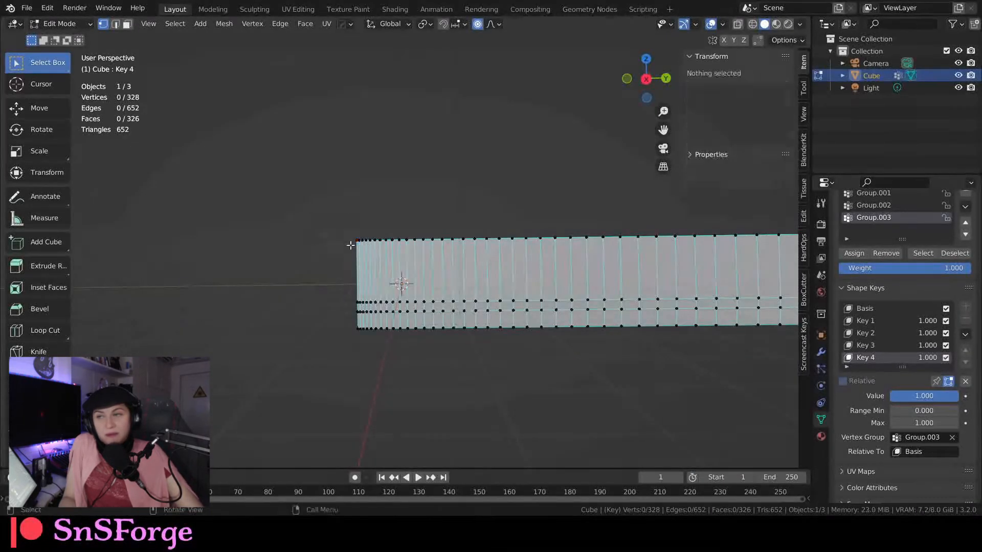
pyautogui.scroll(4, 322, 217)
pyautogui.moveTo(314, 208); pyautogui.dragTo(377, 180, button='middle')
pyautogui.scroll(4, 368, 211)
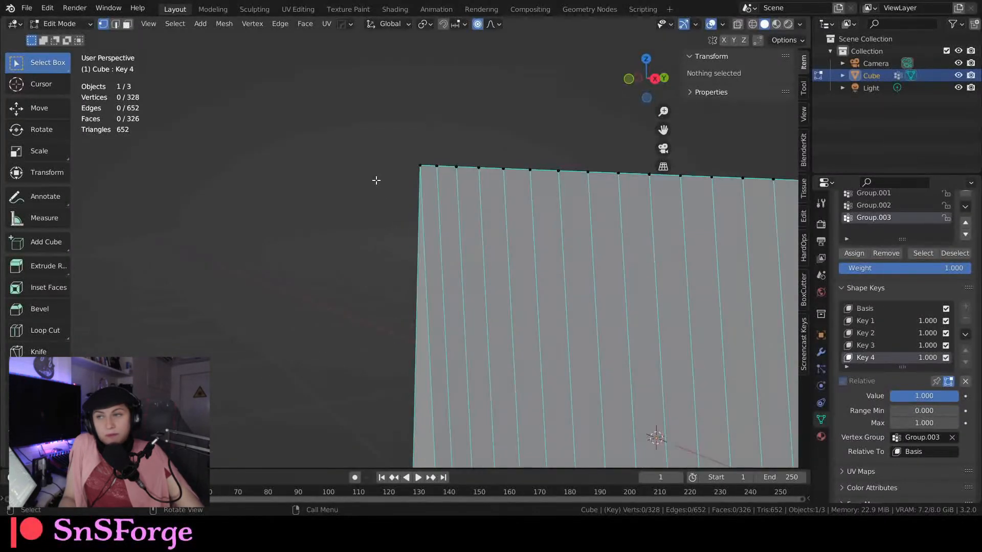
pyautogui.moveTo(379, 155); pyautogui.dragTo(432, 176)
pyautogui.scroll(-3, 468, 237)
pyautogui.moveTo(468, 237); pyautogui.dragTo(437, 239, button='middle')
pyautogui.scroll(-2, 440, 243)
pyautogui.press('g')
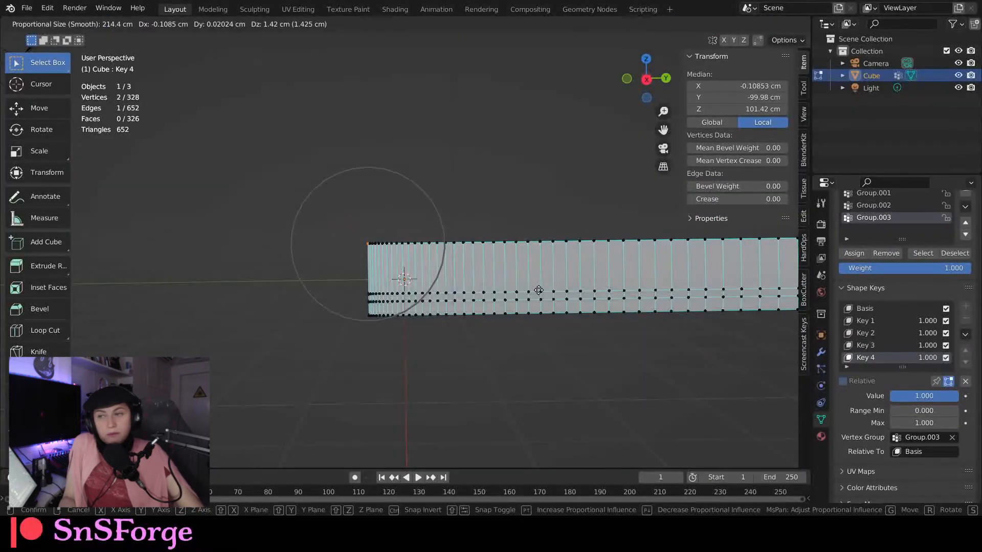
pyautogui.press('z')
pyautogui.scroll(3, 554, 290)
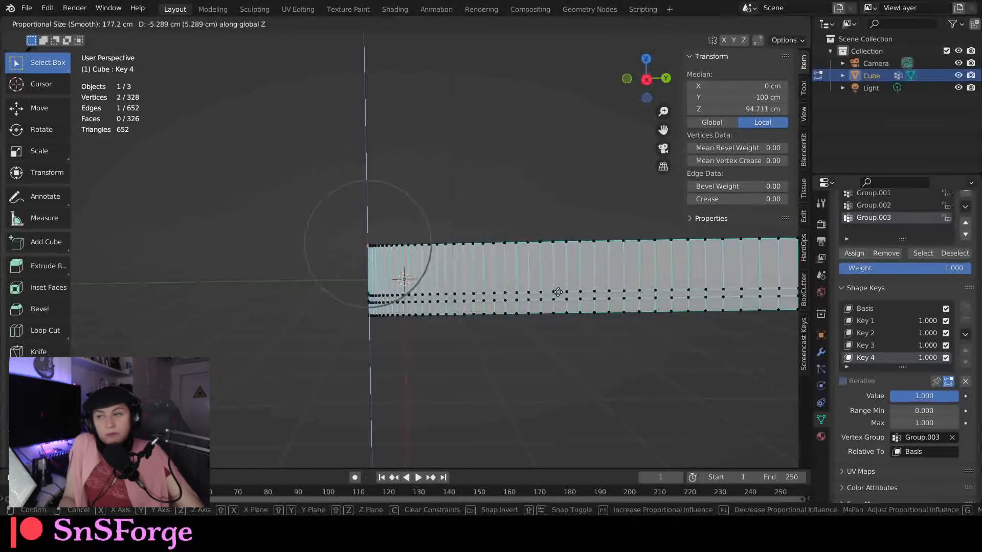
pyautogui.scroll(-20, 558, 292)
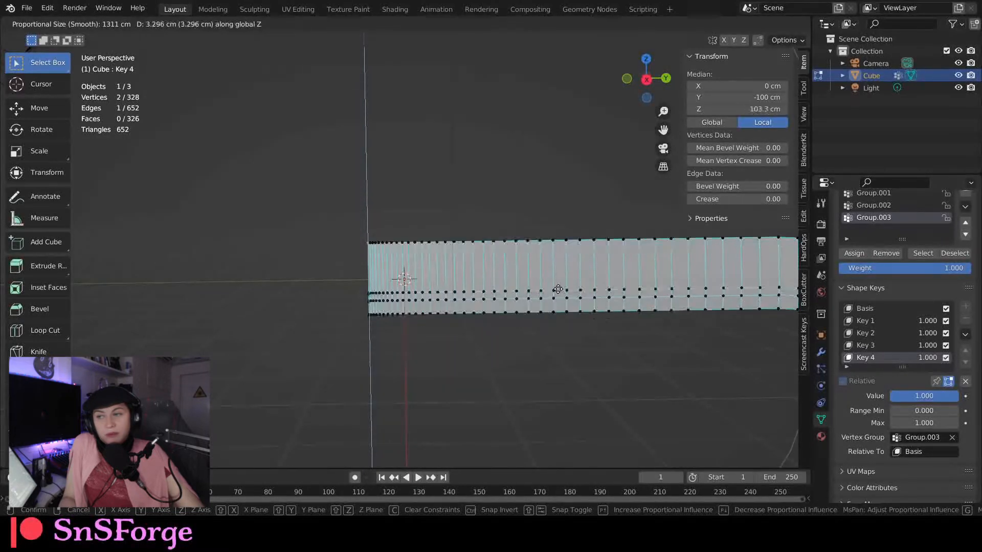
pyautogui.scroll(2, 557, 289)
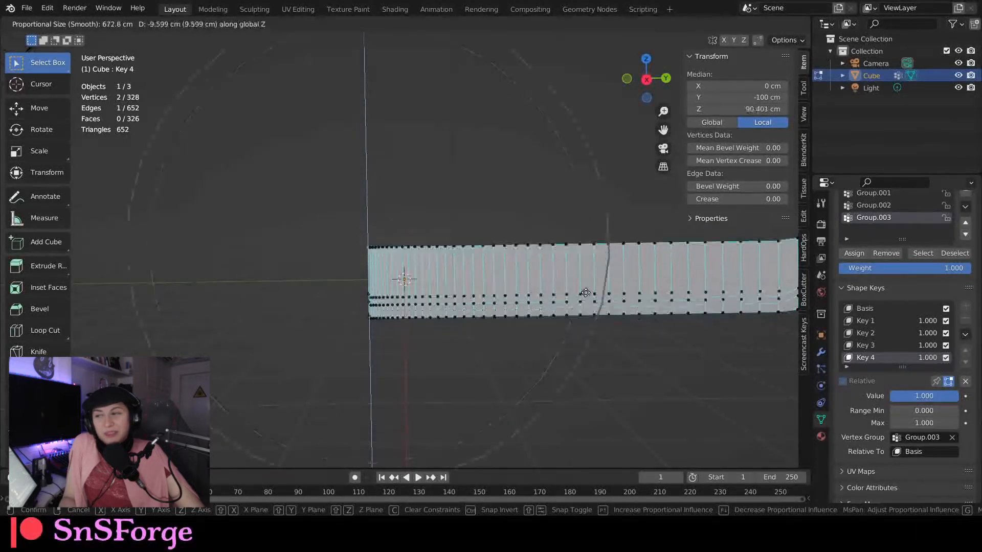
pyautogui.scroll(-2, 596, 296)
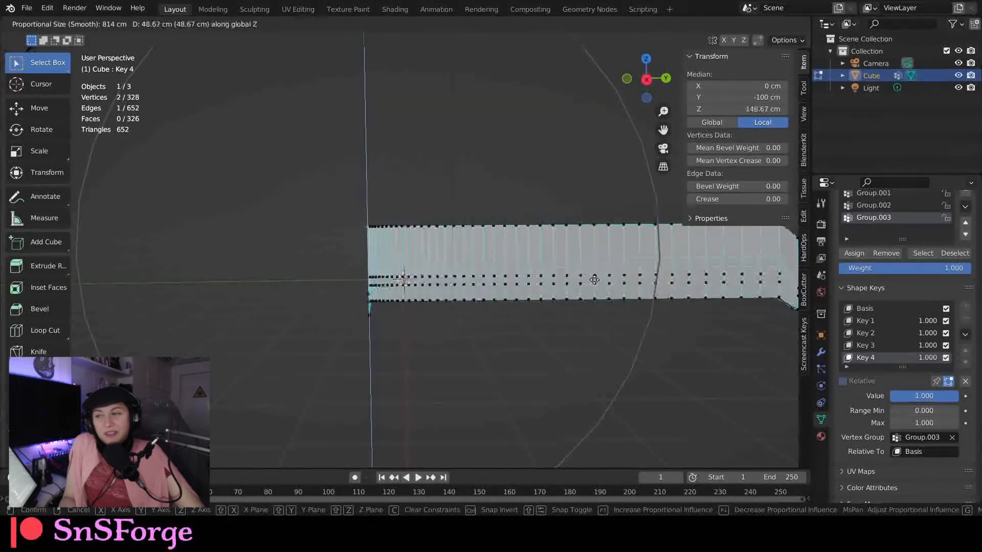
pyautogui.press('Escape')
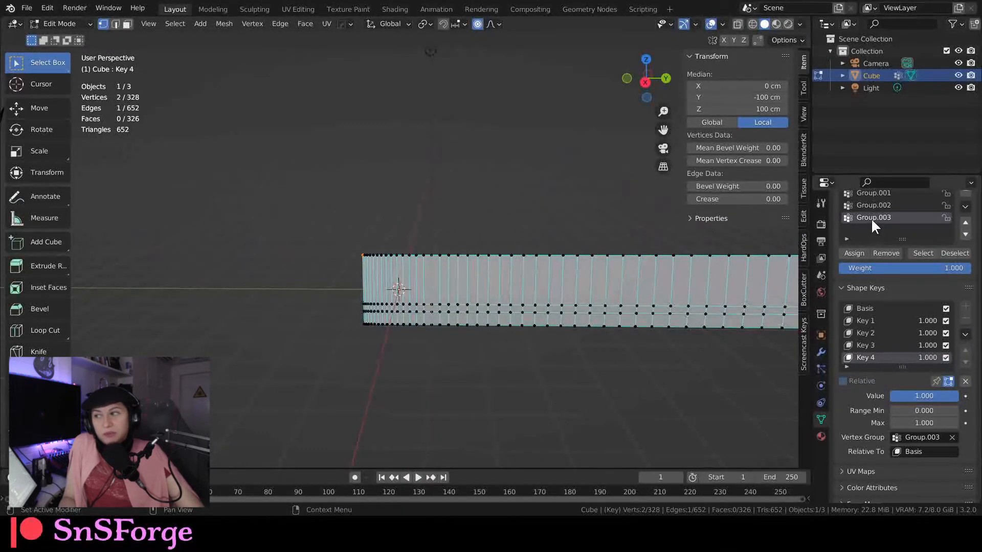
# Delete the vertex group Group.003 and, in Object Mode, the shape key Key 4
pyautogui.scroll(2, 968, 224)
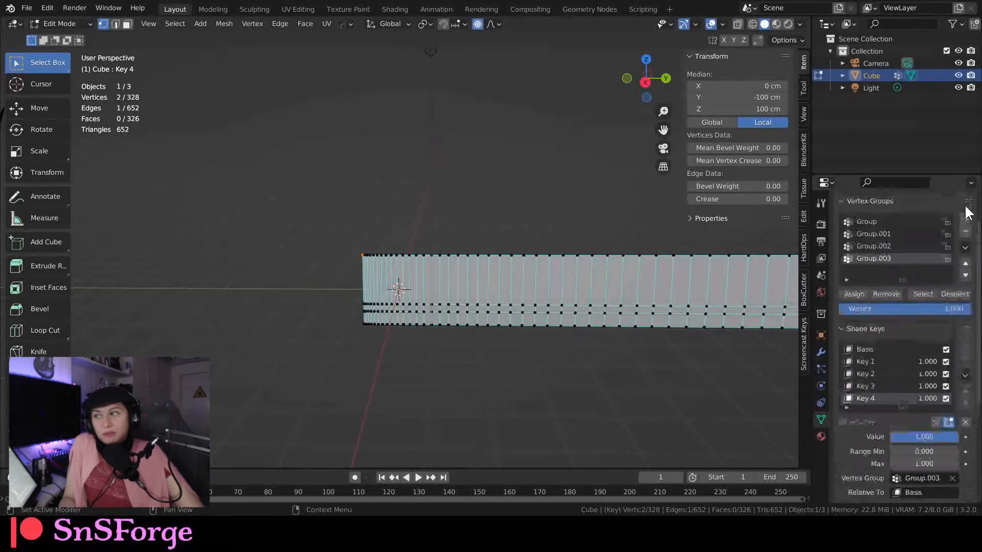
pyautogui.click(965, 231)
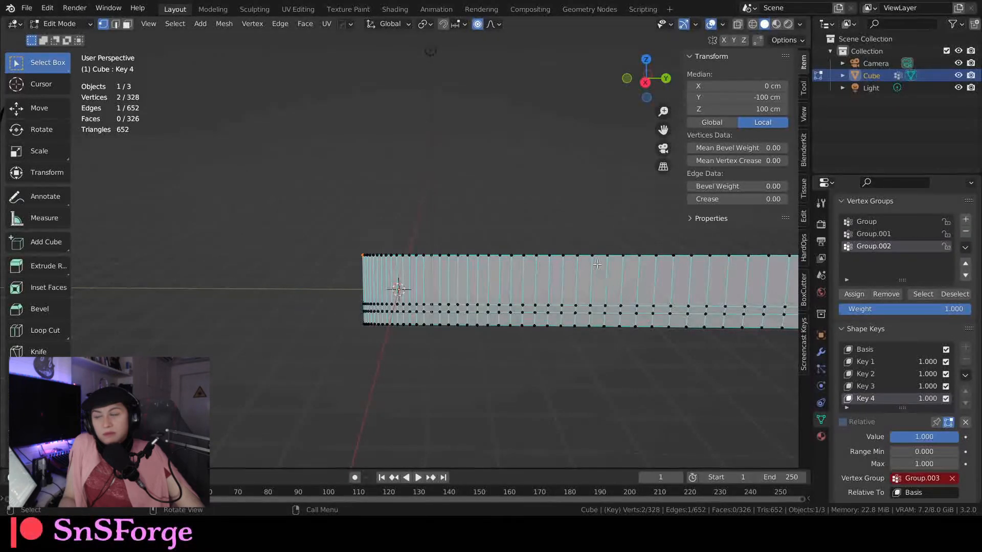
pyautogui.press('Tab')
pyautogui.scroll(-3, 959, 350)
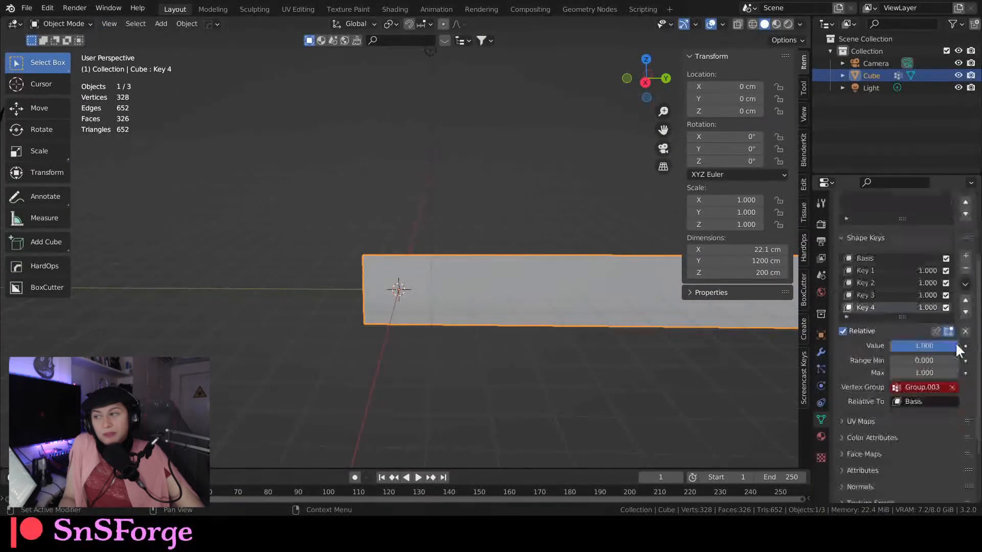
pyautogui.click(966, 271)
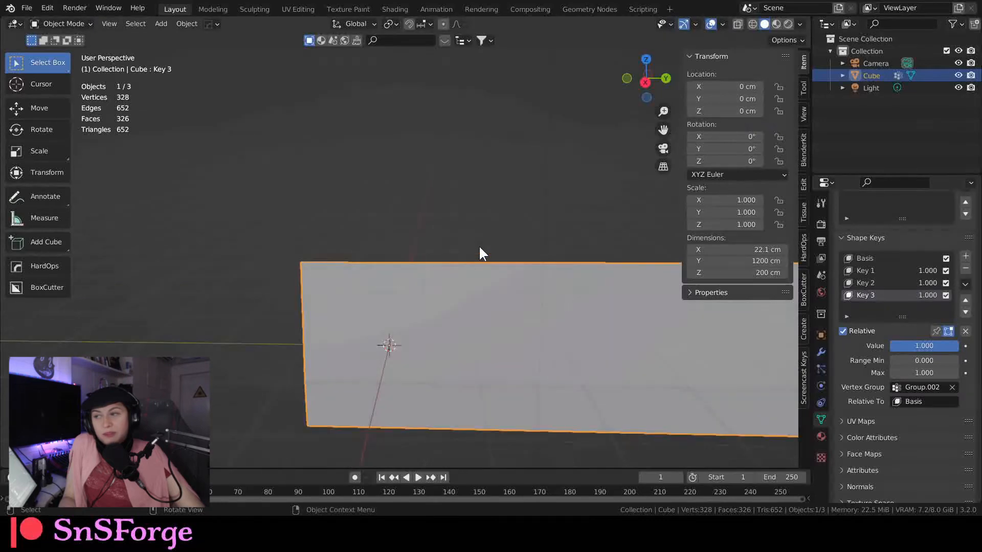
# Enter Edit Mode in wireframe shading and box-select the upper-edge vertices in the right orthographic view, leaving out the far end
pyautogui.press('Tab')
pyautogui.scroll(1, 372, 207)
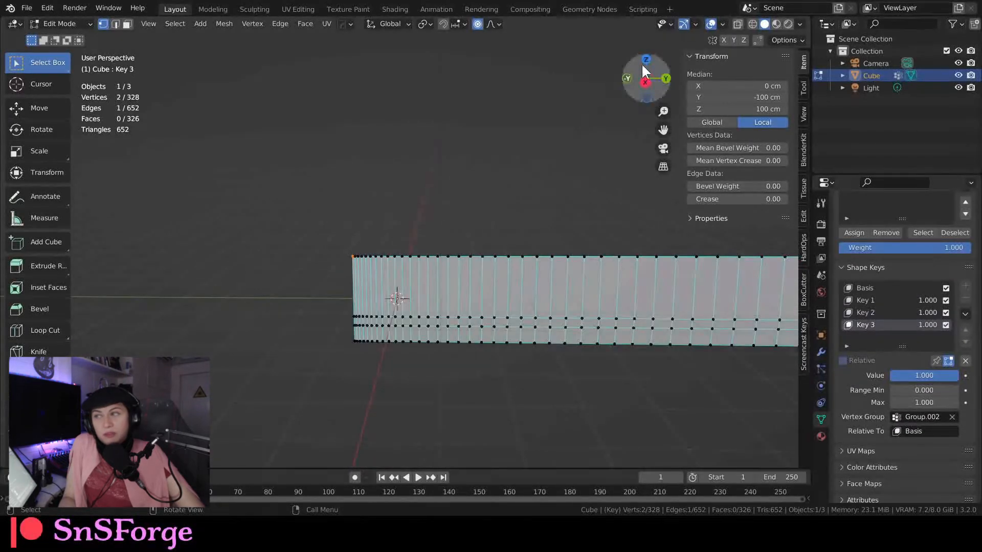
pyautogui.click(751, 25)
pyautogui.scroll(-2, 549, 186)
pyautogui.keyDown('shift'); pyautogui.moveTo(548, 195); pyautogui.dragTo(460, 176, button='middle'); pyautogui.keyUp('shift')
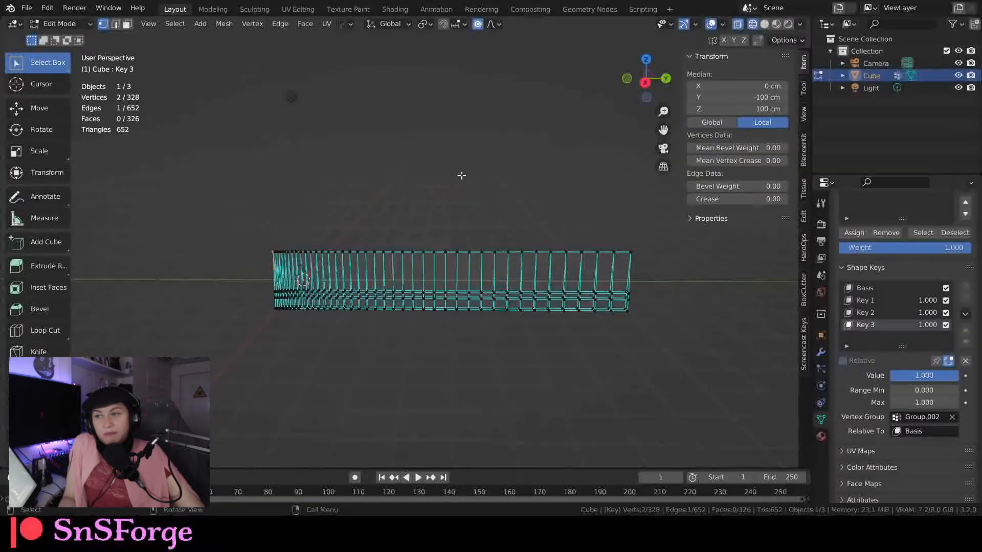
pyautogui.press('KP_3')
pyautogui.moveTo(245, 198); pyautogui.dragTo(598, 250)
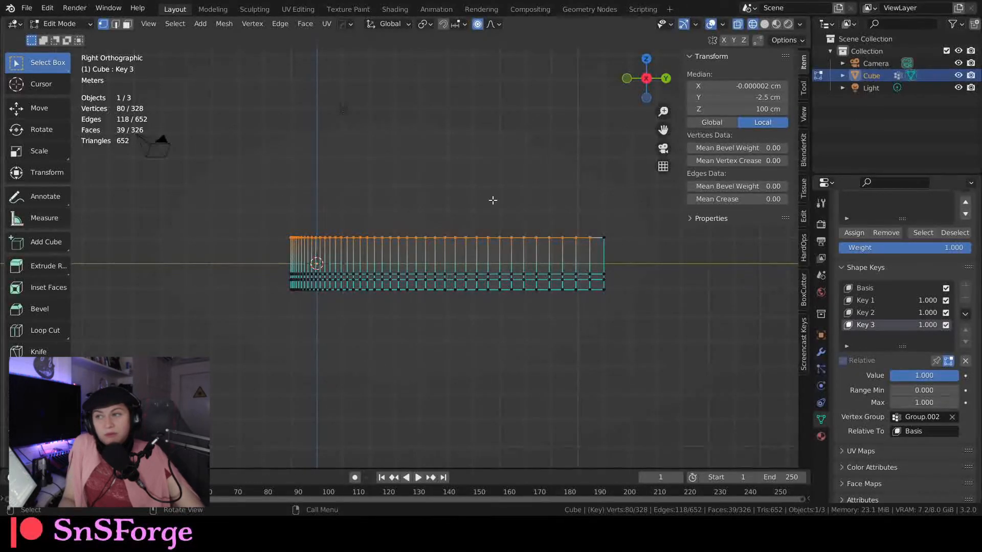
# Add a new vertex group and assign the selected upper-edge vertices to it
pyautogui.scroll(5, 951, 245)
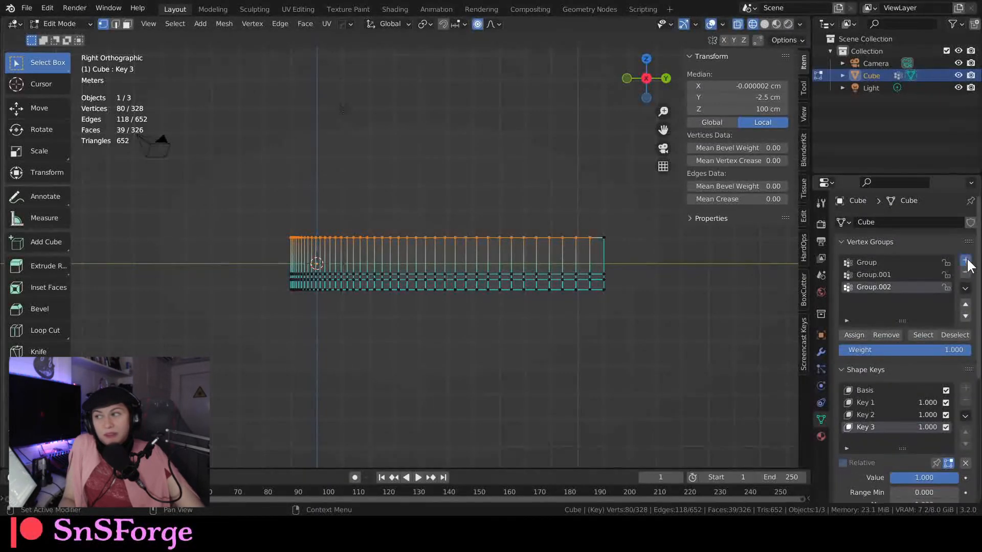
pyautogui.click(966, 261)
pyautogui.click(854, 335)
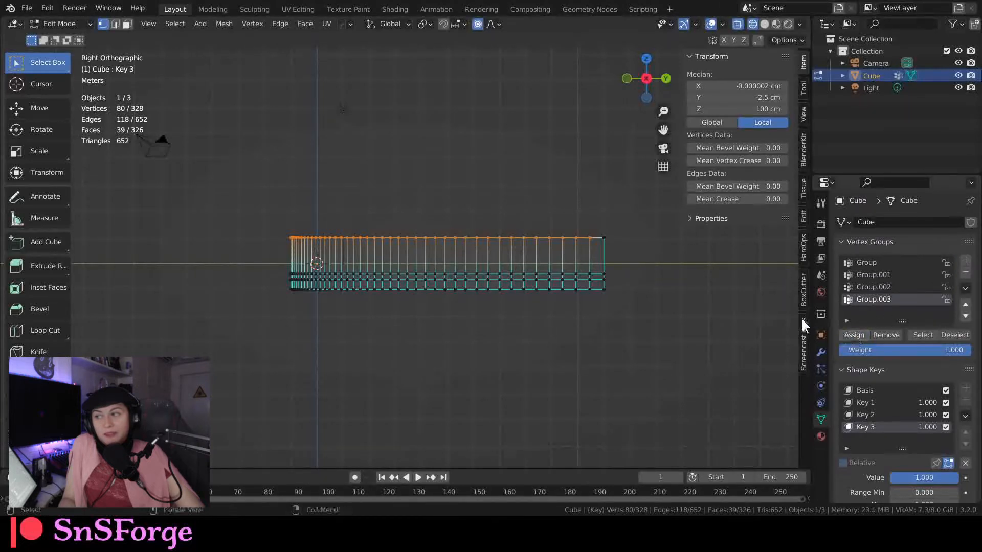
# Add a fourth shape key in Object Mode with value 1.000 and limit it to the vertex group Group.003
pyautogui.press('Tab')
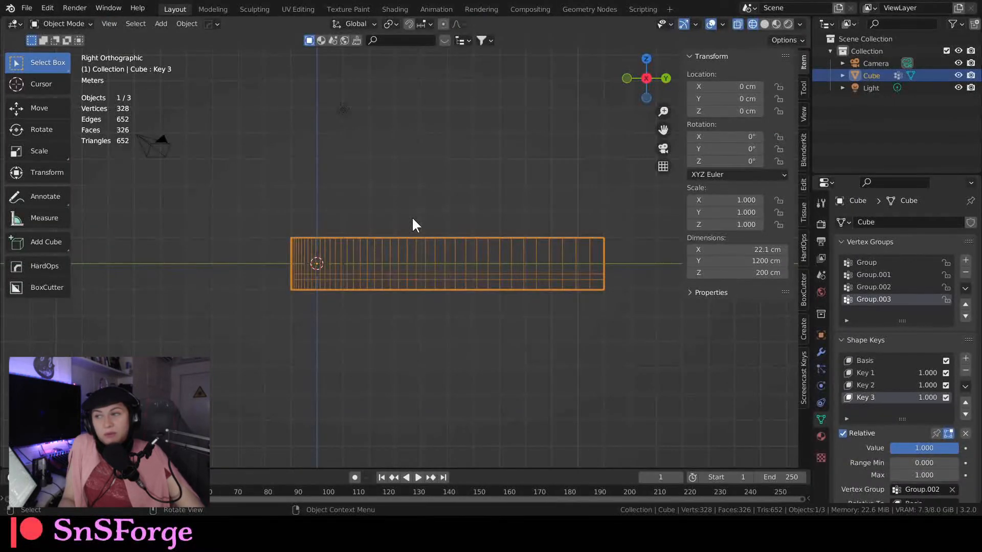
pyautogui.click(966, 359)
pyautogui.scroll(-3, 907, 410)
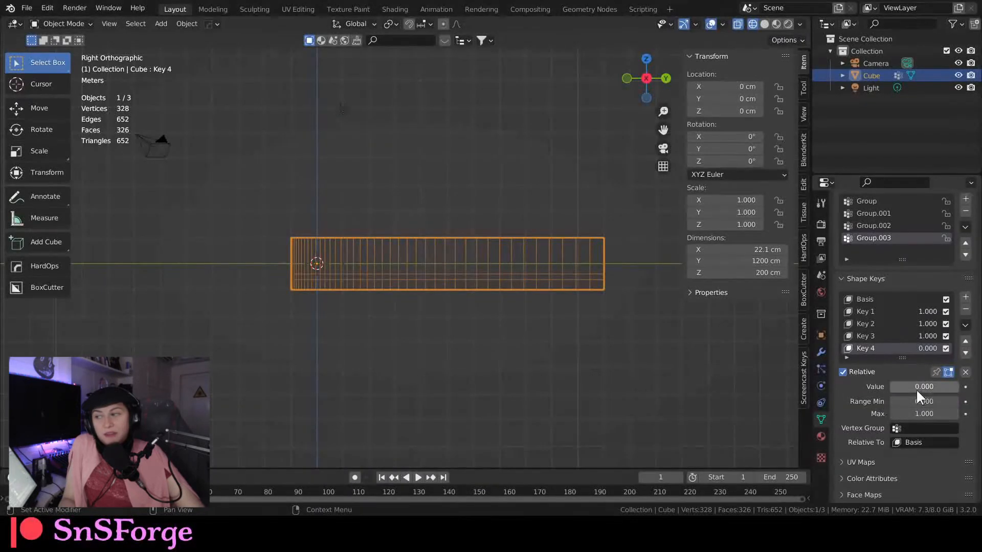
pyautogui.click(912, 428)
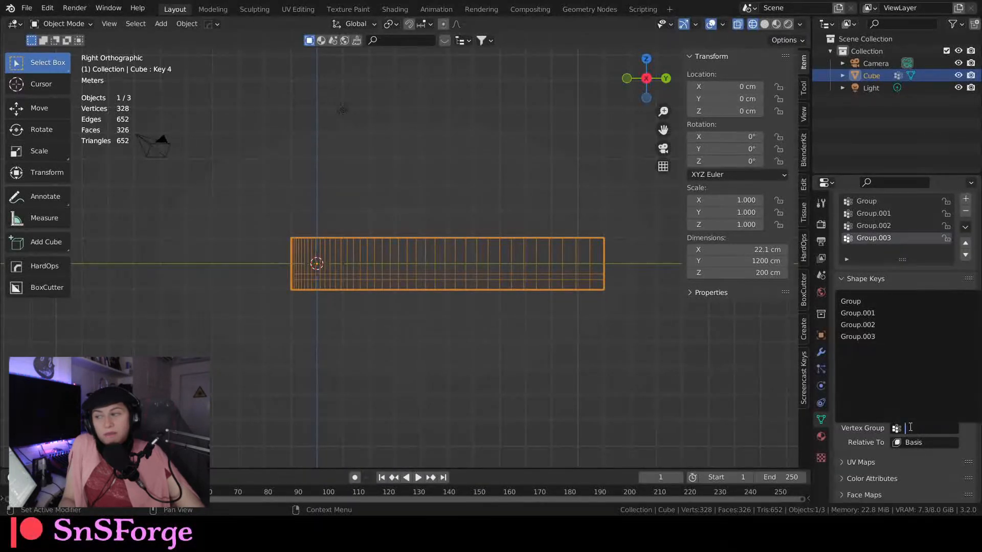
pyautogui.click(876, 338)
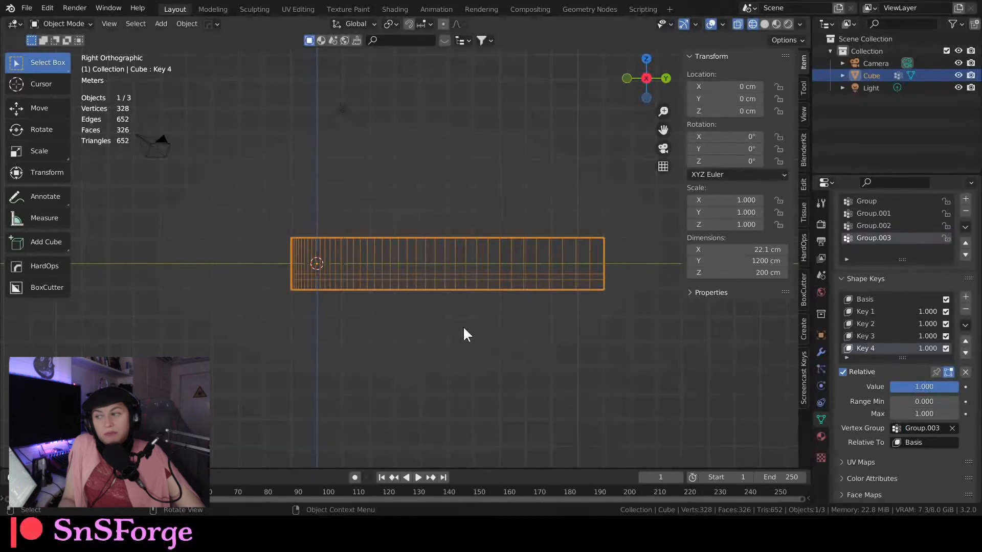
# Enter Edit Mode on Key 4 and box-select the two upper corner vertices at the near end of the blade
pyautogui.scroll(3, 400, 244)
pyautogui.press('Tab')
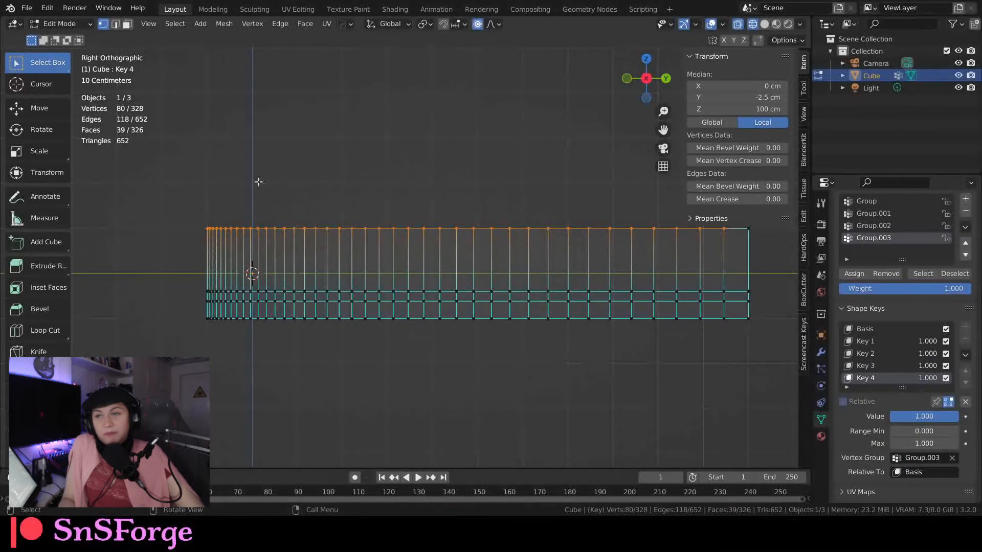
pyautogui.keyDown('shift'); pyautogui.moveTo(222, 187); pyautogui.dragTo(379, 208, button='middle'); pyautogui.keyUp('shift')
pyautogui.scroll(4, 376, 197)
pyautogui.scroll(-5, 352, 176)
pyautogui.press('b')
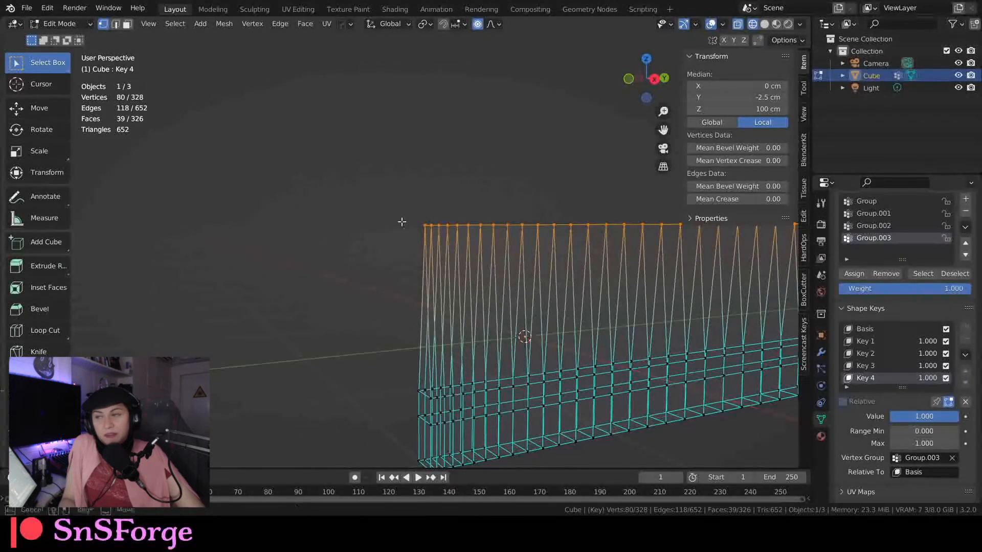
pyautogui.moveTo(428, 233); pyautogui.dragTo(429, 234)
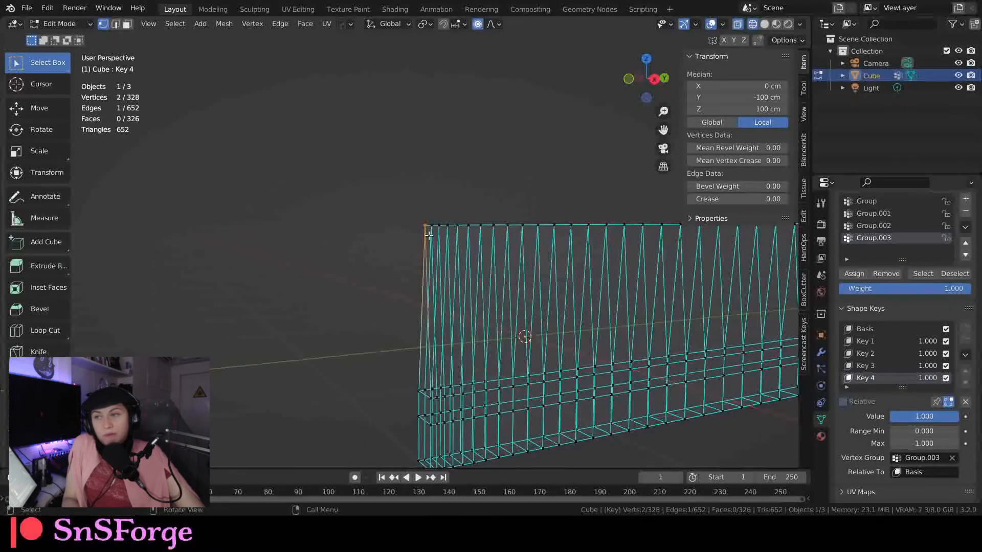
# Try lowering the two selected corner vertices about 101 cm along Z with Smooth proportional falloff in the right orthographic view
pyautogui.scroll(10, 428, 234)
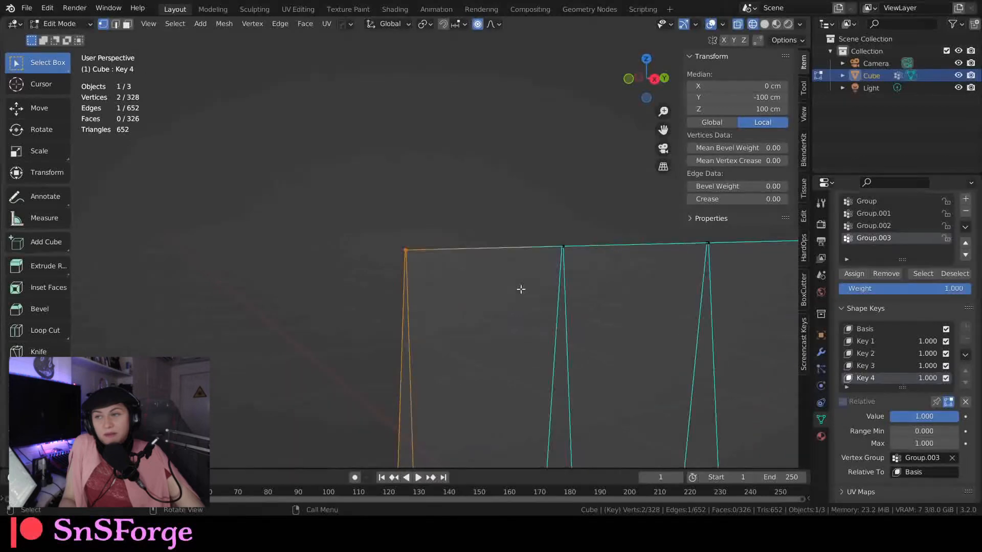
pyautogui.scroll(-10, 521, 289)
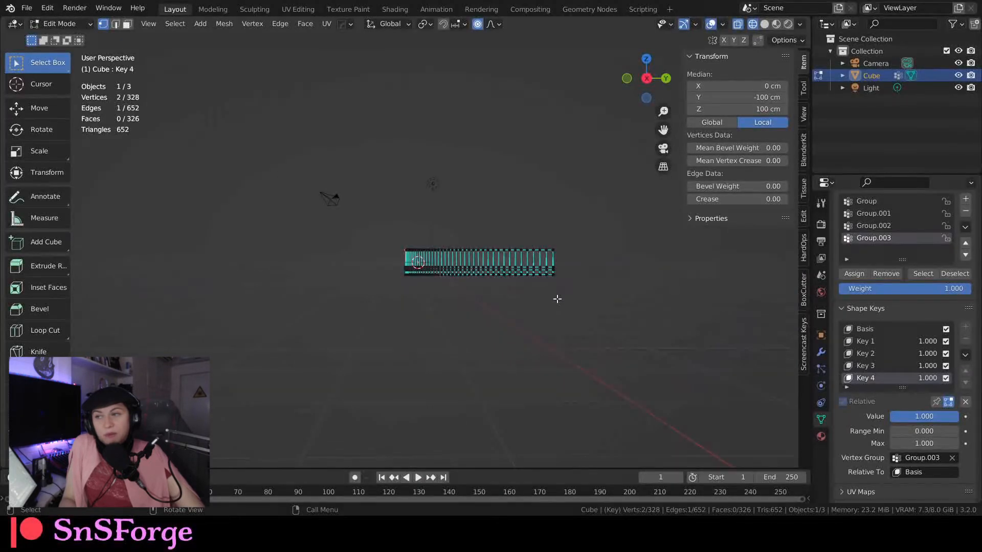
pyautogui.scroll(3, 543, 307)
pyautogui.press('KP_3')
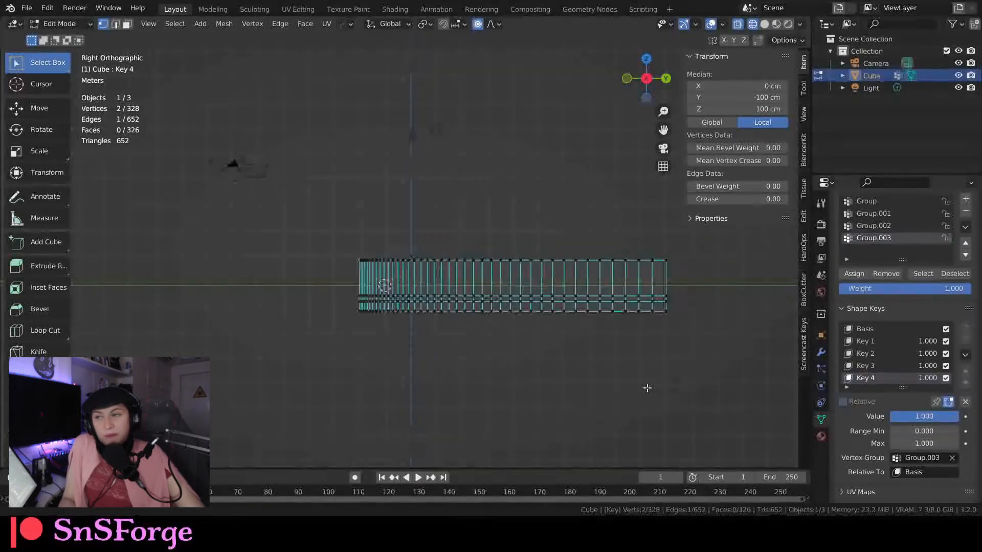
pyautogui.scroll(3, 647, 388)
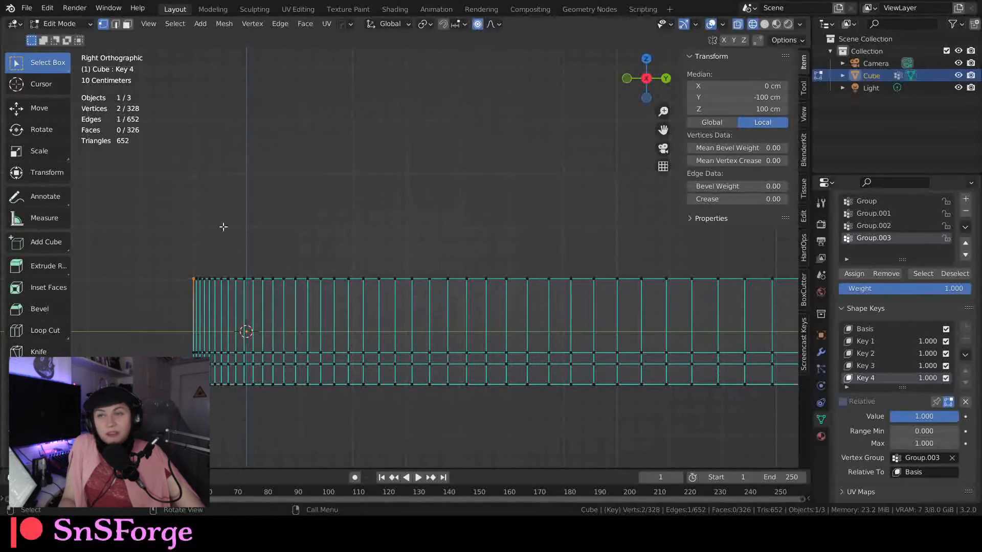
pyautogui.press('g')
pyautogui.press('z')
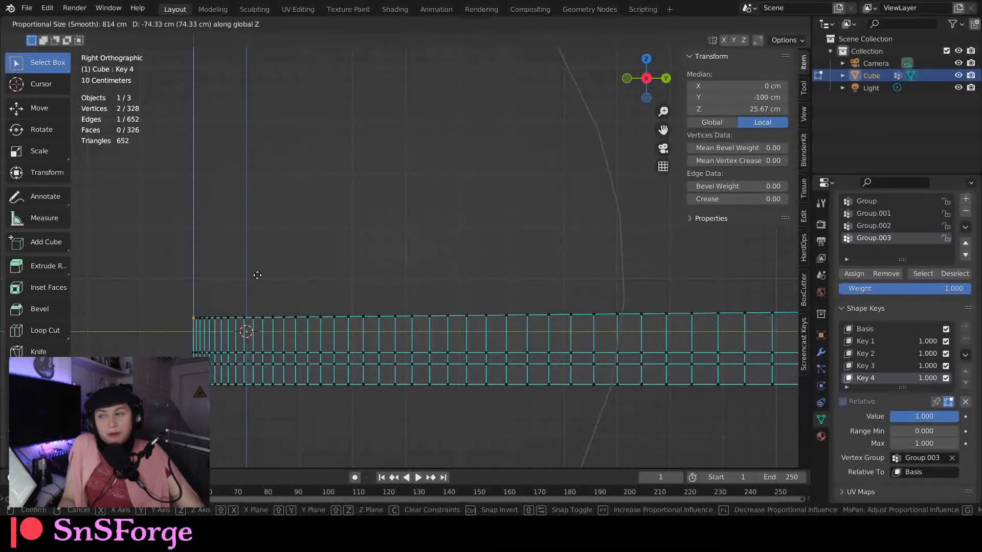
pyautogui.scroll(11, 257, 275)
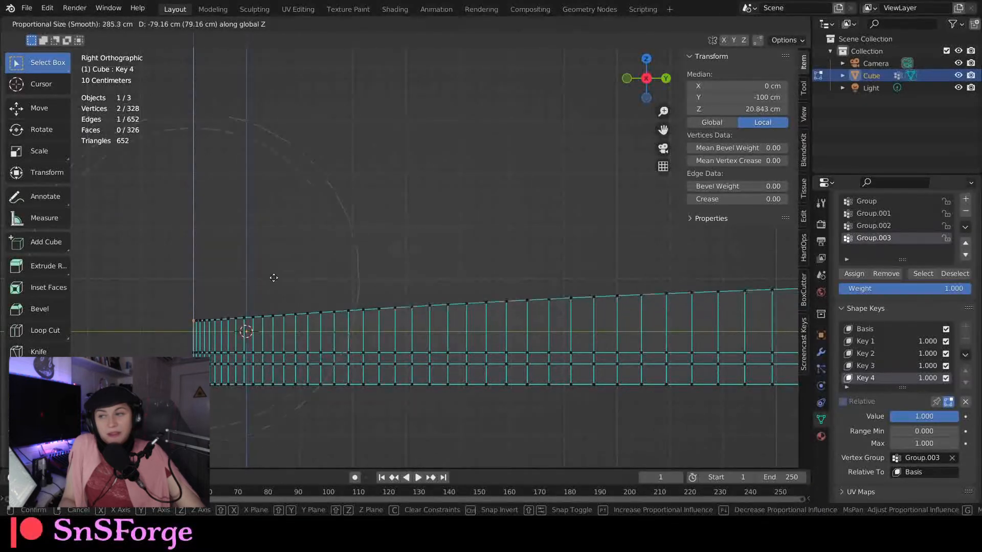
pyautogui.scroll(6, 275, 281)
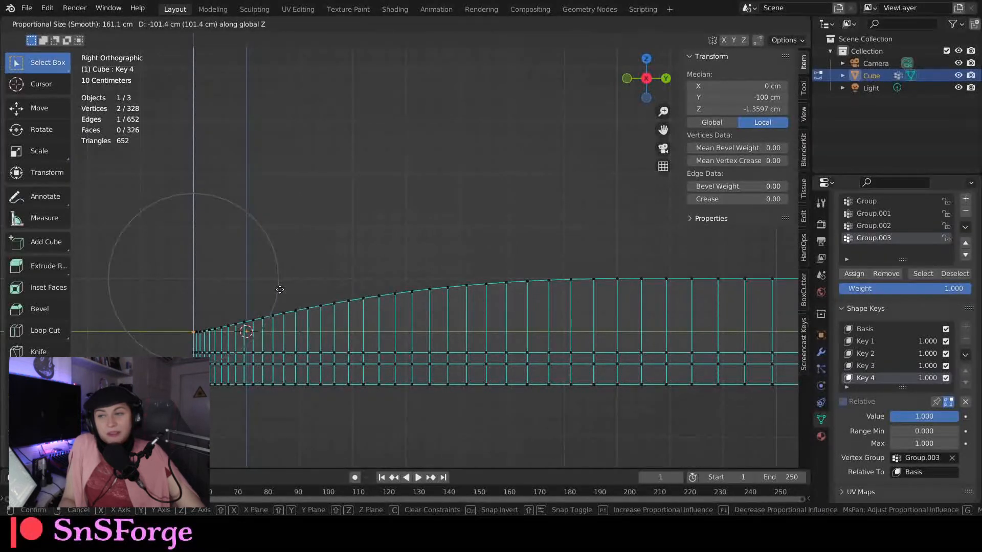
pyautogui.scroll(3, 280, 284)
pyautogui.scroll(-3, 278, 290)
pyautogui.scroll(-2, 278, 290)
pyautogui.rightClick(276, 287)
# Try lowering the two corner vertices about 124 cm along Z with a Smooth proportional size of 161.1 cm
pyautogui.scroll(-7, 286, 281)
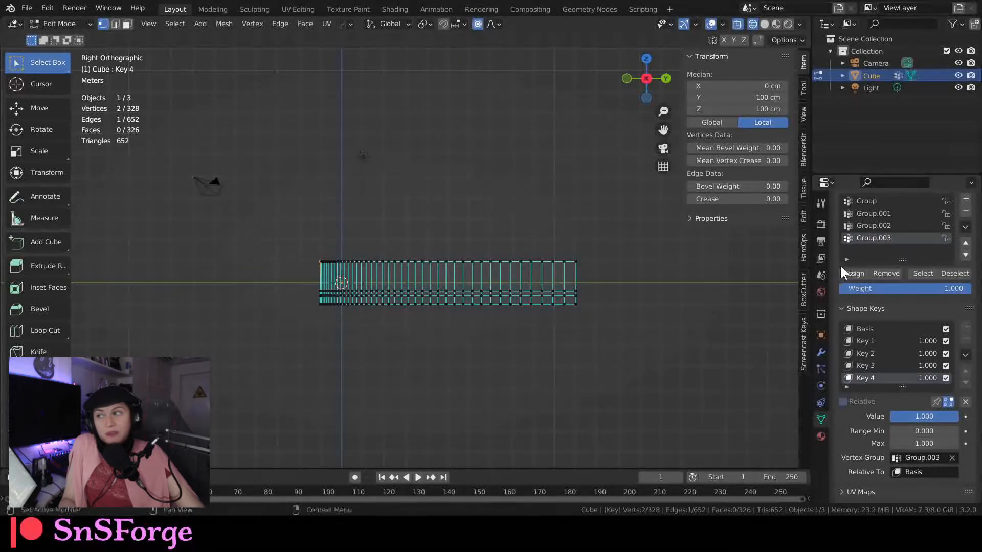
pyautogui.scroll(4, 480, 389)
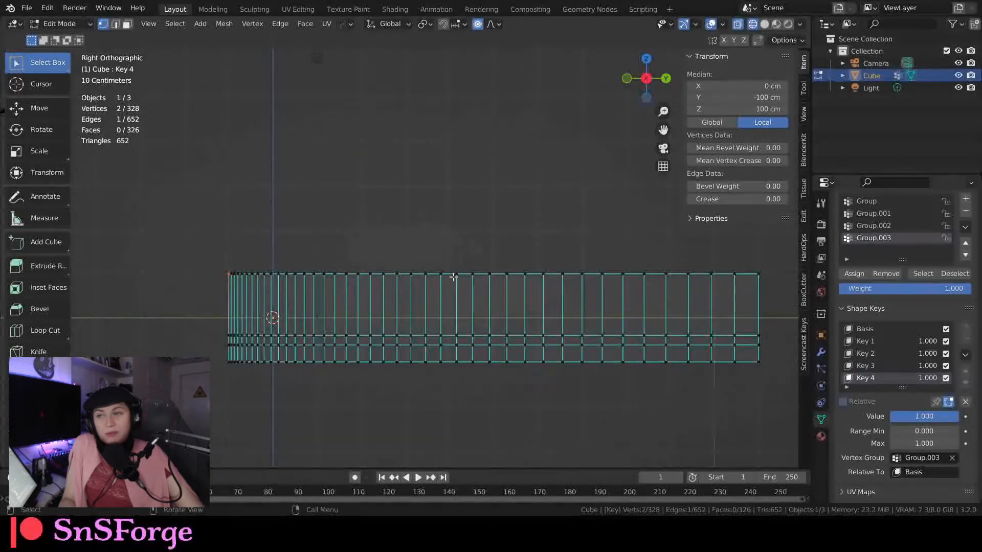
pyautogui.scroll(1, 440, 379)
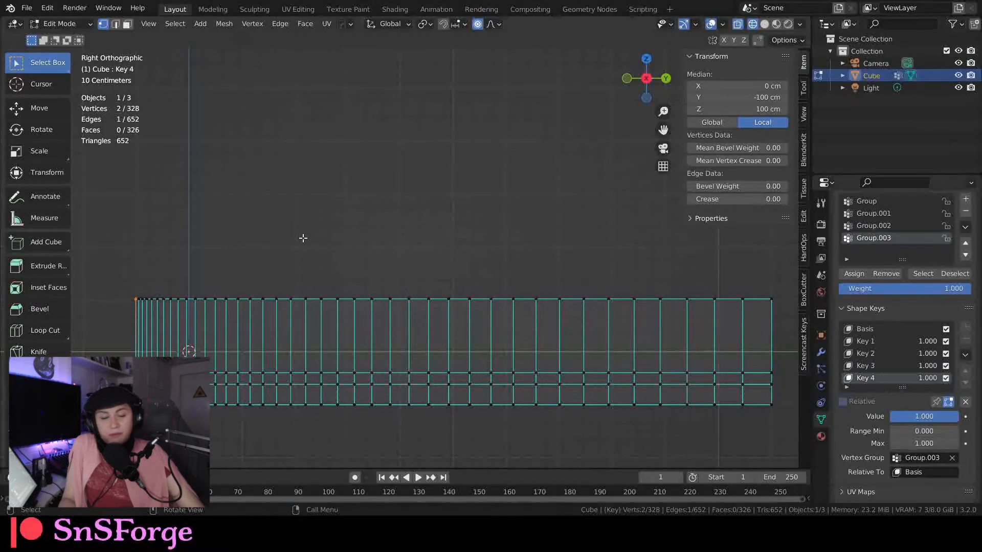
pyautogui.press('g')
pyautogui.press('z')
pyautogui.scroll(-5, 315, 266)
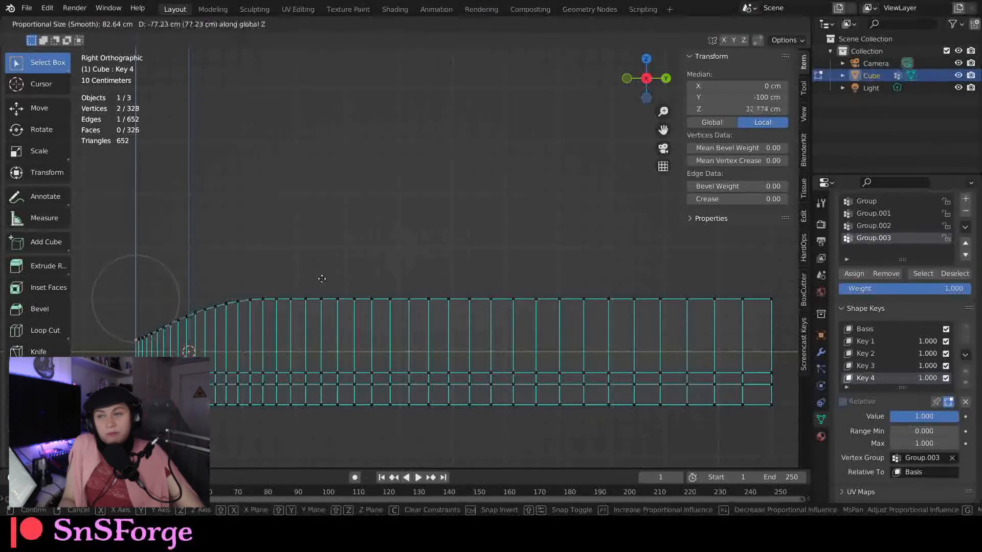
pyautogui.scroll(-3, 326, 297)
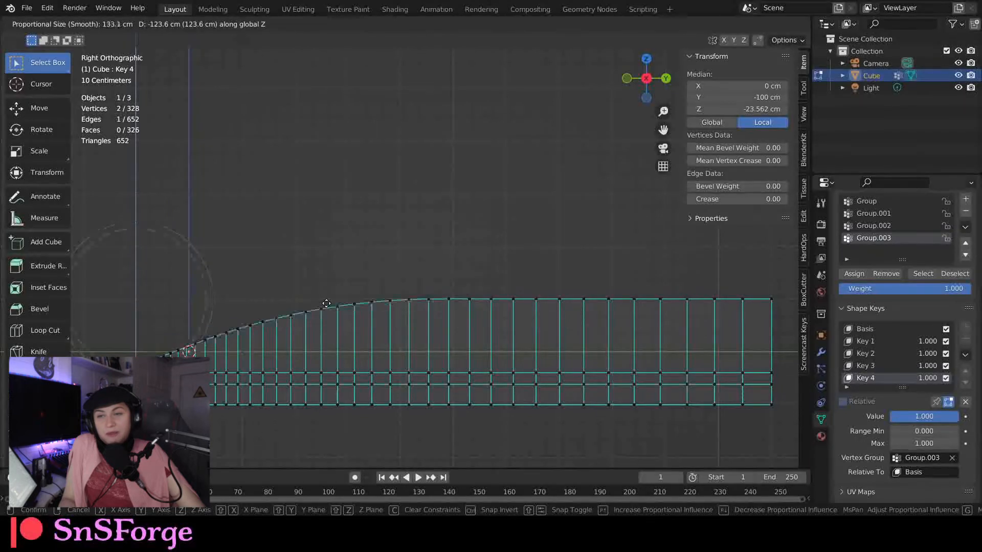
pyautogui.scroll(6, 326, 303)
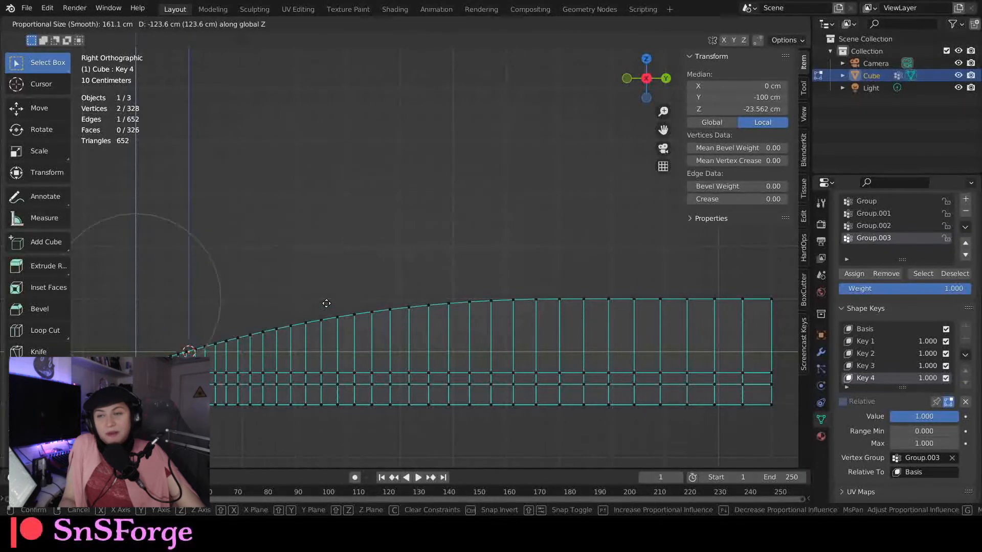
pyautogui.rightClick(326, 303)
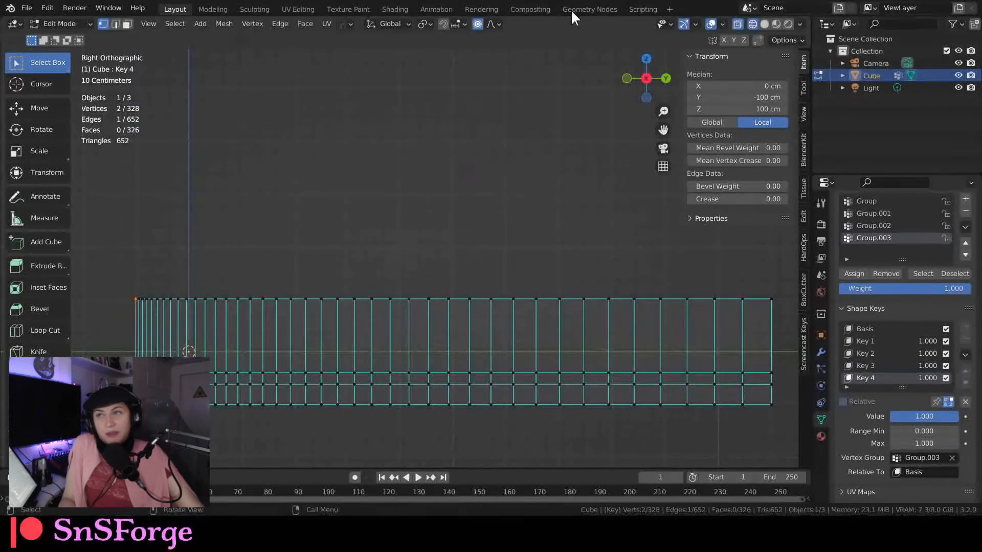
# Try lowering the corner vertices about 53 cm along Z with Sphere proportional falloff at a size of 161.1 cm
pyautogui.click(497, 21)
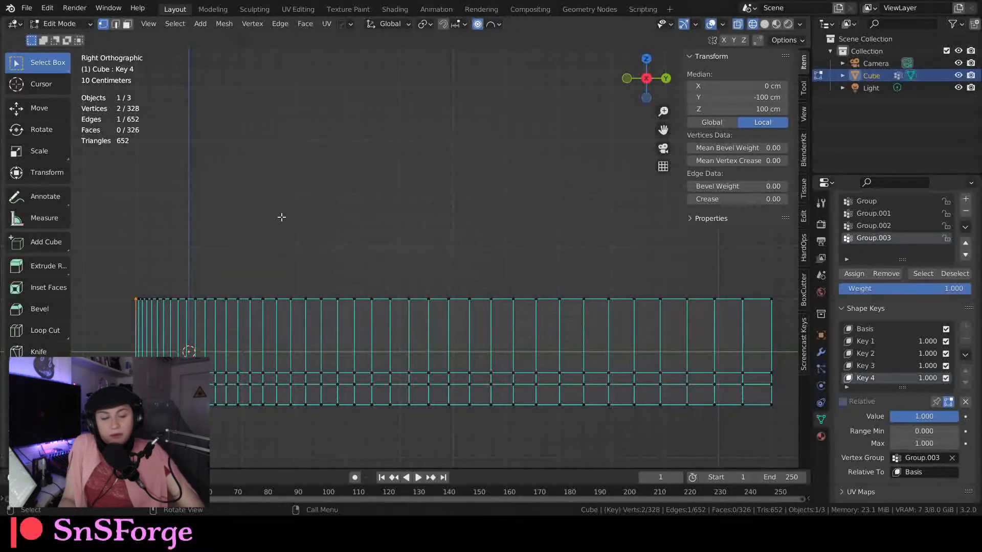
pyautogui.press('g')
pyautogui.press('z')
pyautogui.scroll(4, 289, 245)
pyautogui.scroll(-12, 290, 245)
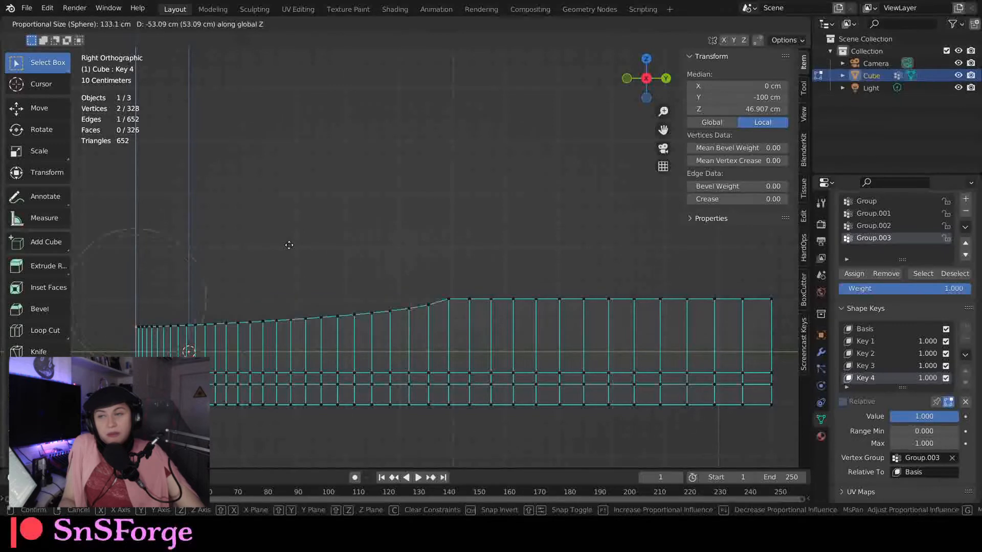
pyautogui.scroll(3, 289, 244)
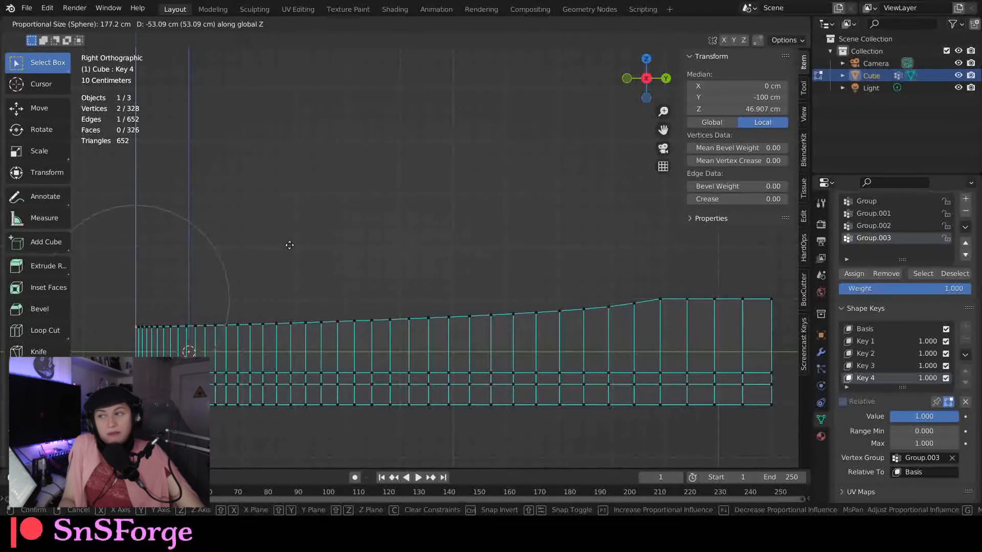
pyautogui.scroll(1, 289, 244)
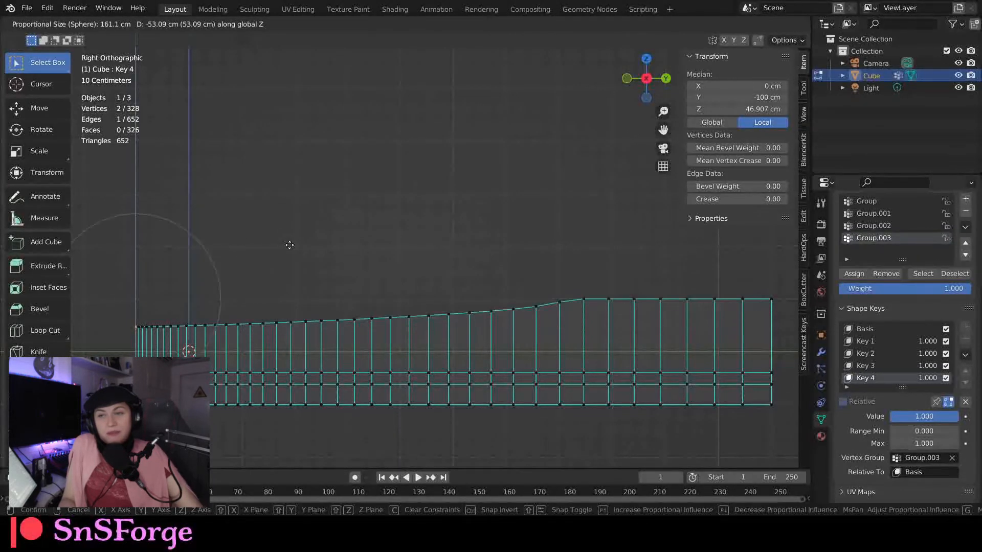
pyautogui.press('Escape')
# Try lowering the corner vertices about 122 cm along Z with Sharp proportional falloff at a size of 285.3 cm
pyautogui.click(497, 24)
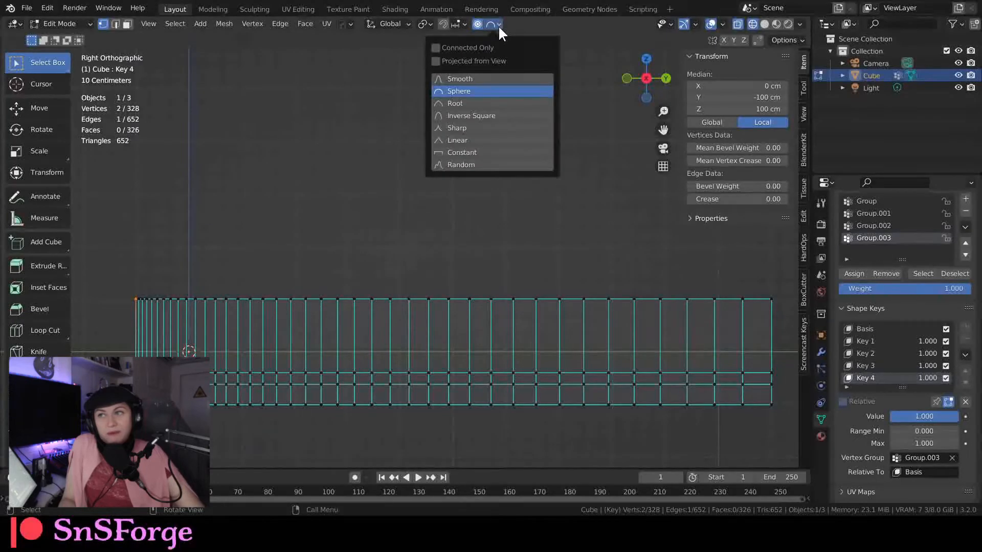
pyautogui.click(461, 128)
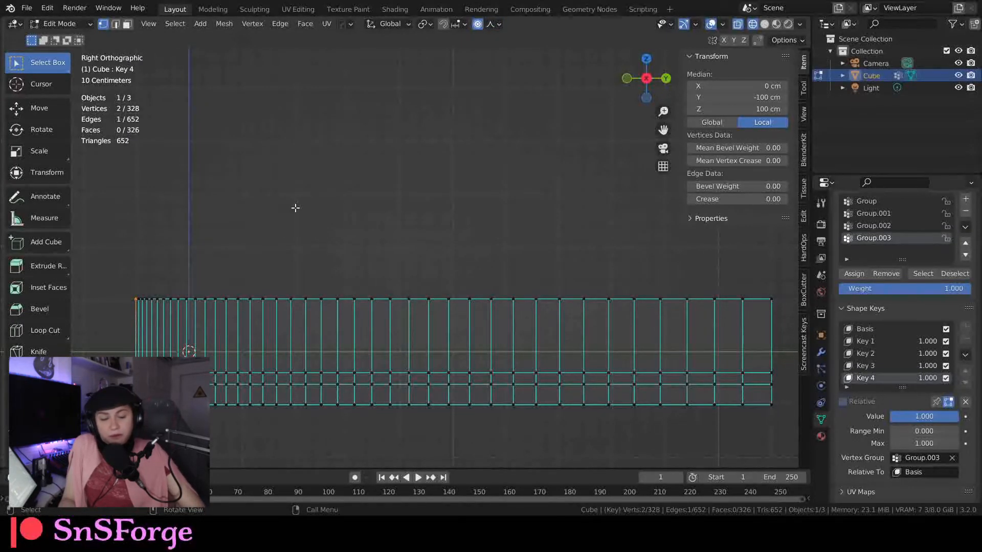
pyautogui.press('g')
pyautogui.press('z')
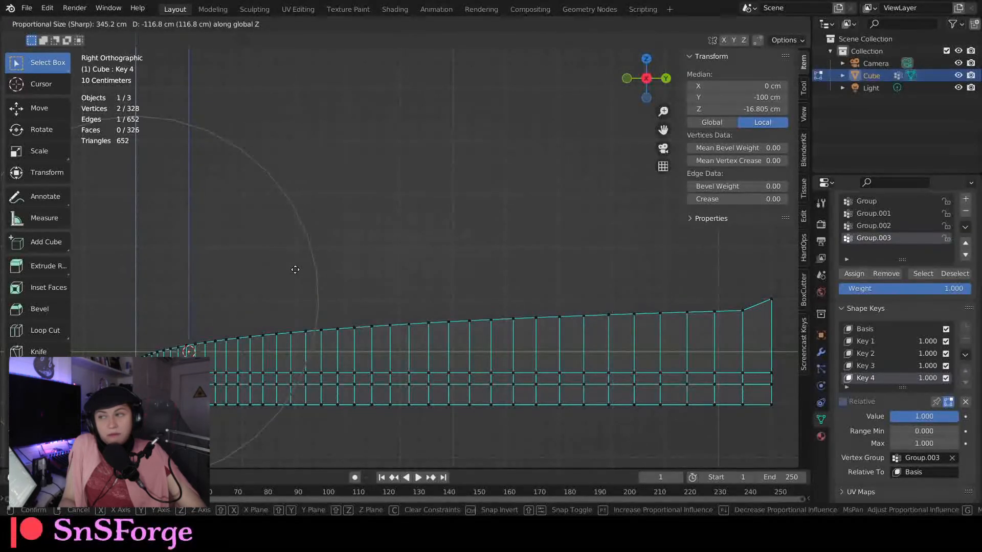
pyautogui.scroll(2, 295, 269)
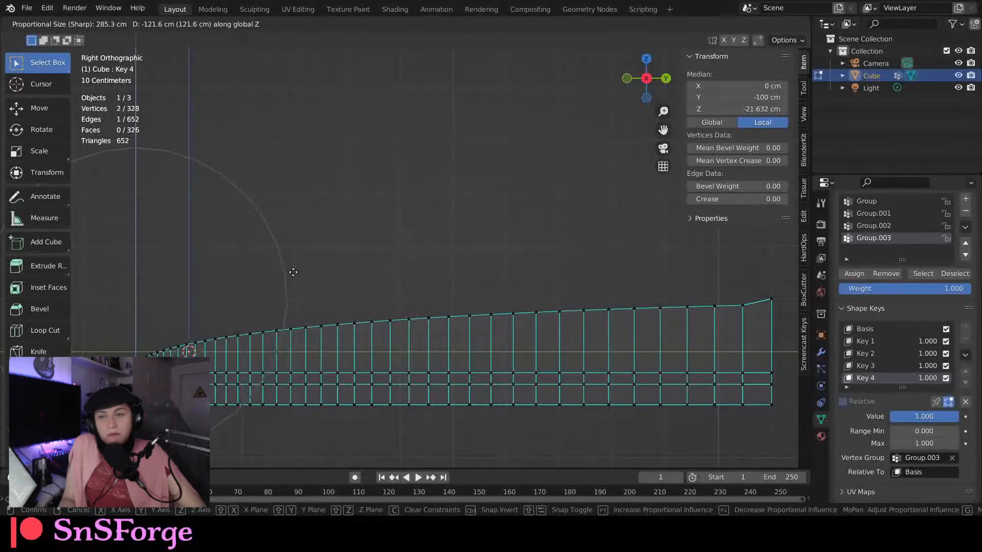
pyautogui.press('Escape')
# Try Smooth proportional falloff again, lowering the corner vertices about 128 cm along Z with a size of 161.1 cm
pyautogui.click(494, 23)
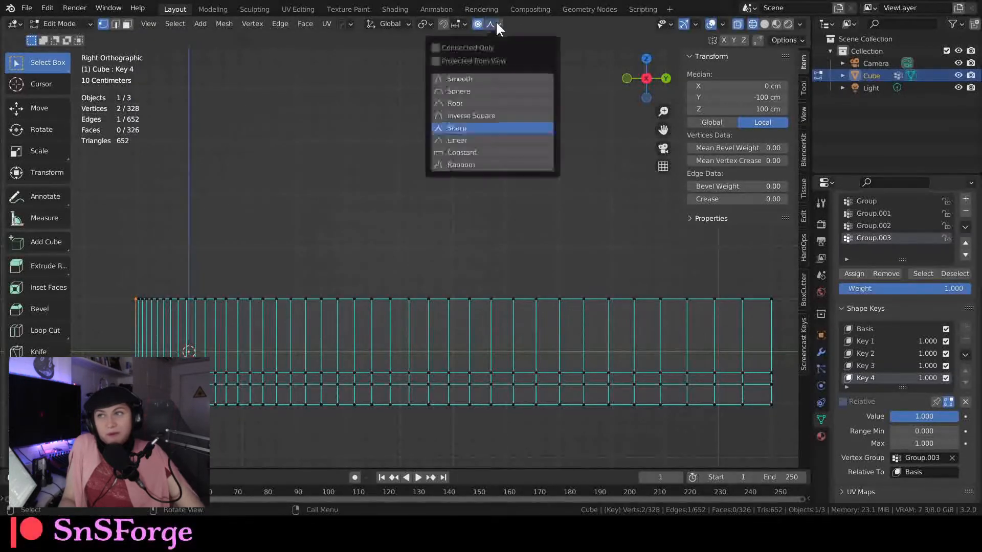
pyautogui.click(476, 80)
pyautogui.press('g')
pyautogui.press('z')
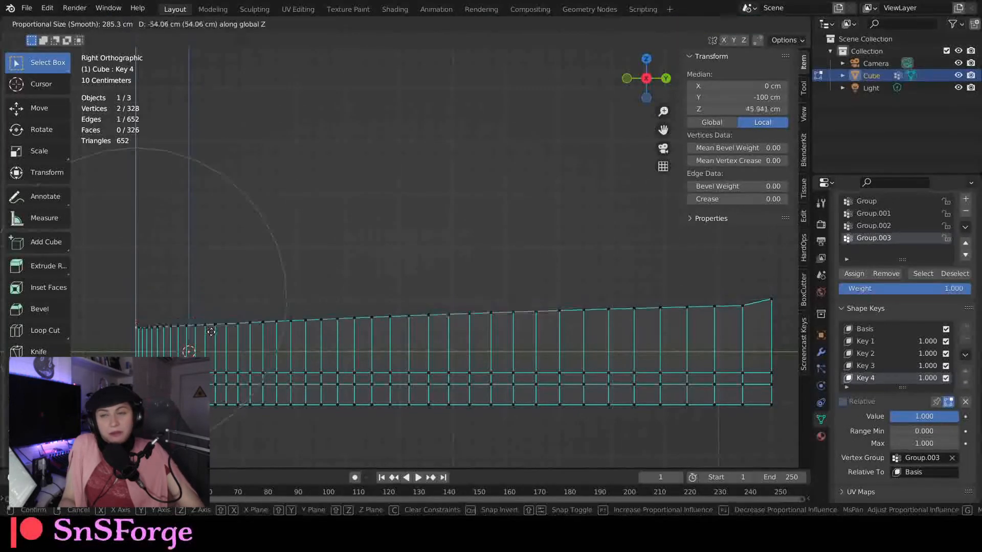
pyautogui.scroll(15, 226, 349)
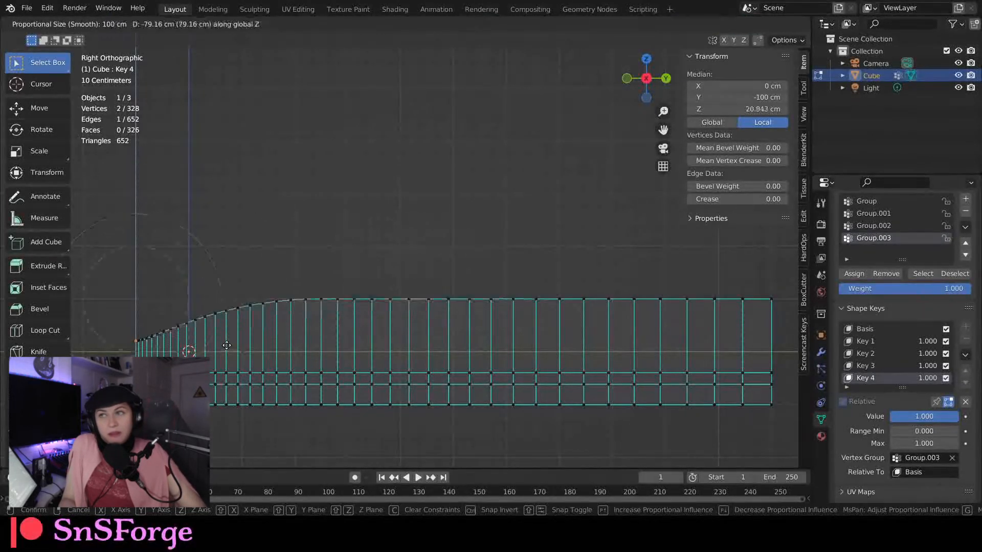
pyautogui.scroll(-3, 232, 366)
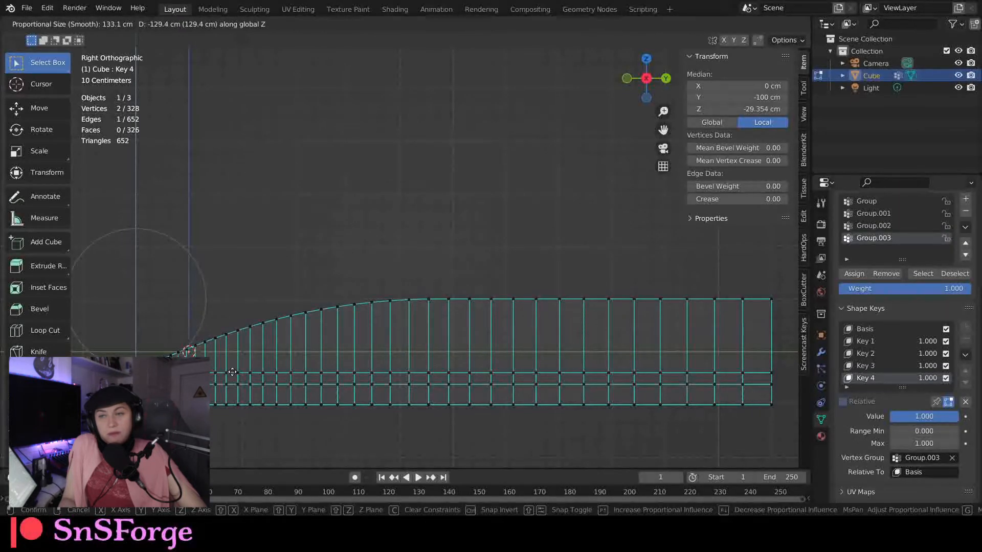
pyautogui.scroll(-2, 233, 373)
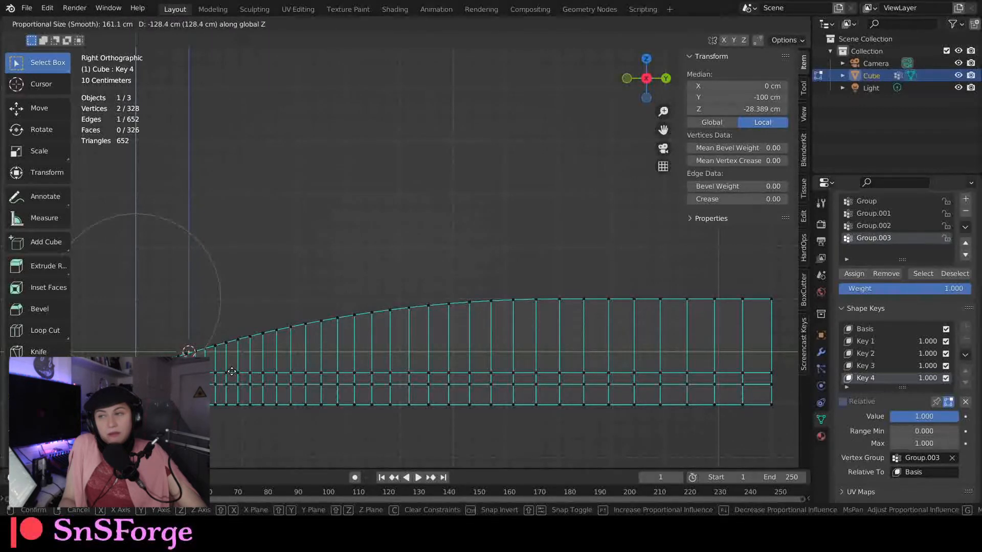
pyautogui.press('Escape')
# Lower the two corner vertices along Z to about -32 cm using Sharp proportional falloff with a size of 259.4 cm
pyautogui.click(494, 24)
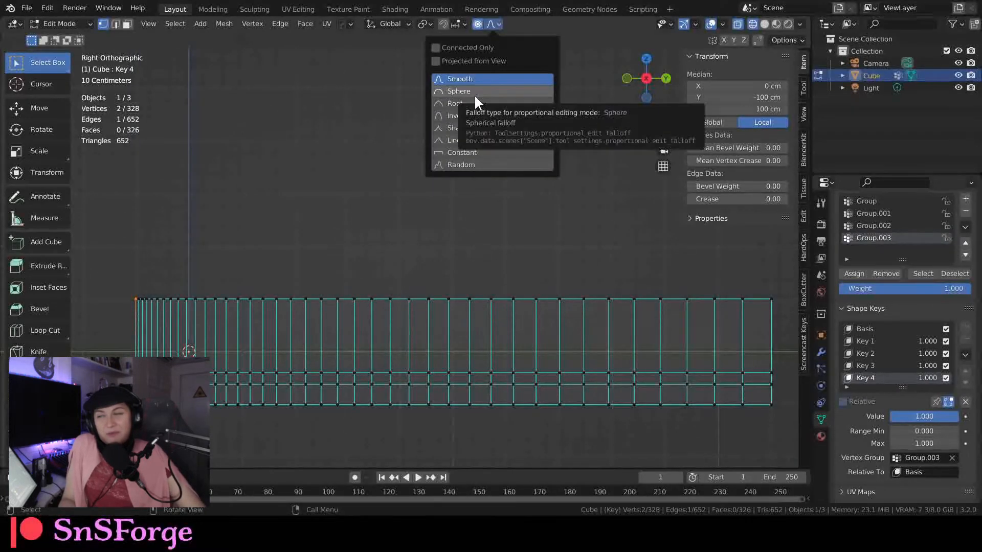
pyautogui.click(472, 127)
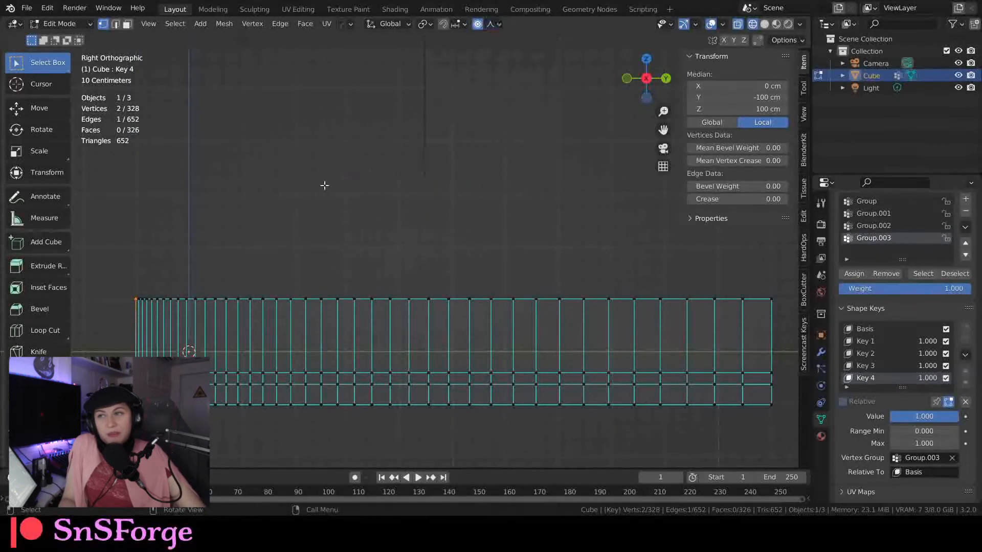
pyautogui.press('g')
pyautogui.press('z')
pyautogui.scroll(-8, 219, 264)
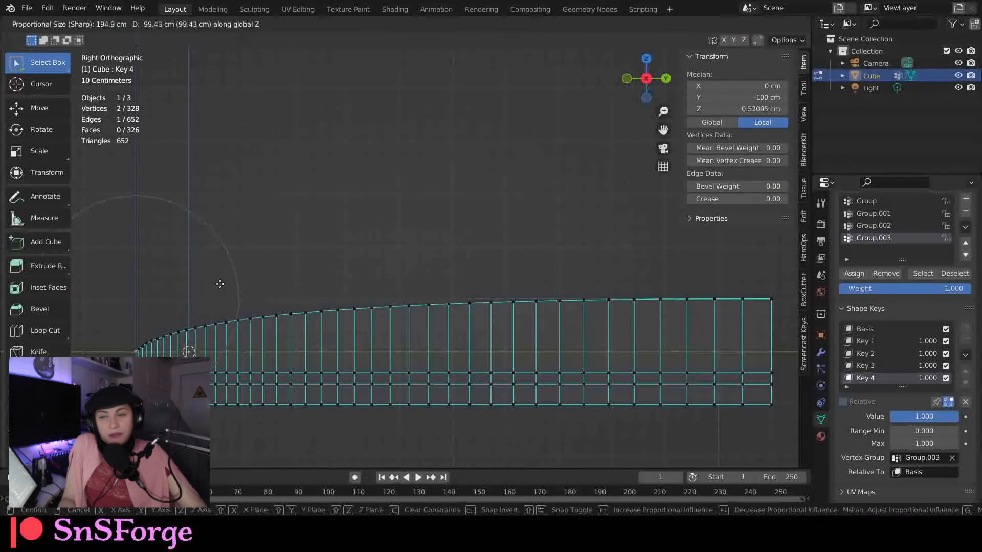
pyautogui.scroll(2, 219, 283)
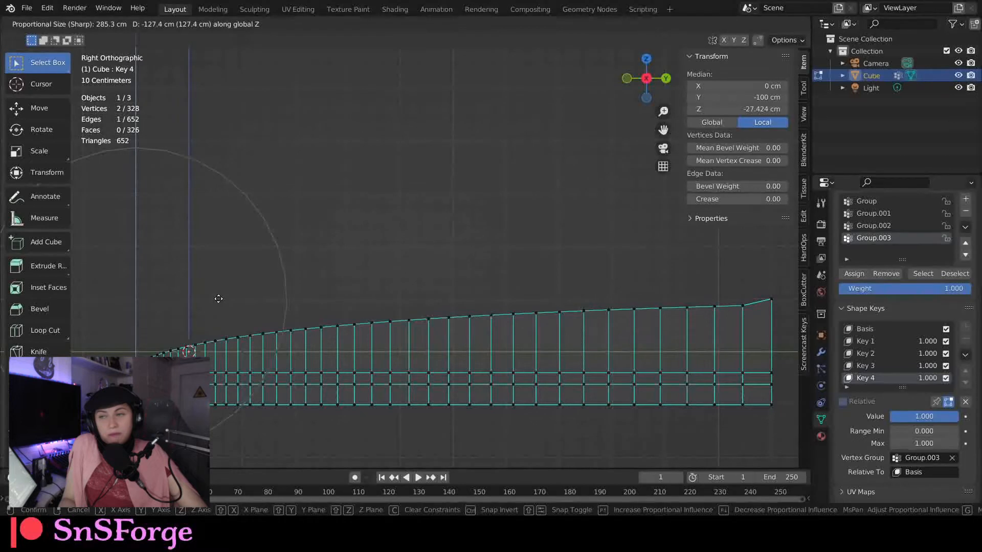
pyautogui.scroll(-1, 218, 298)
pyautogui.scroll(2, 218, 299)
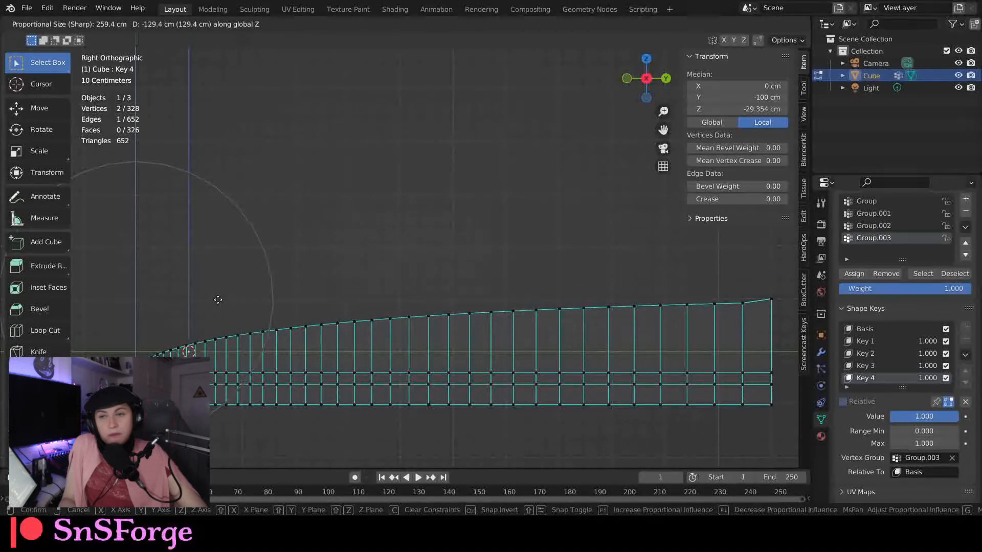
pyautogui.click(217, 301)
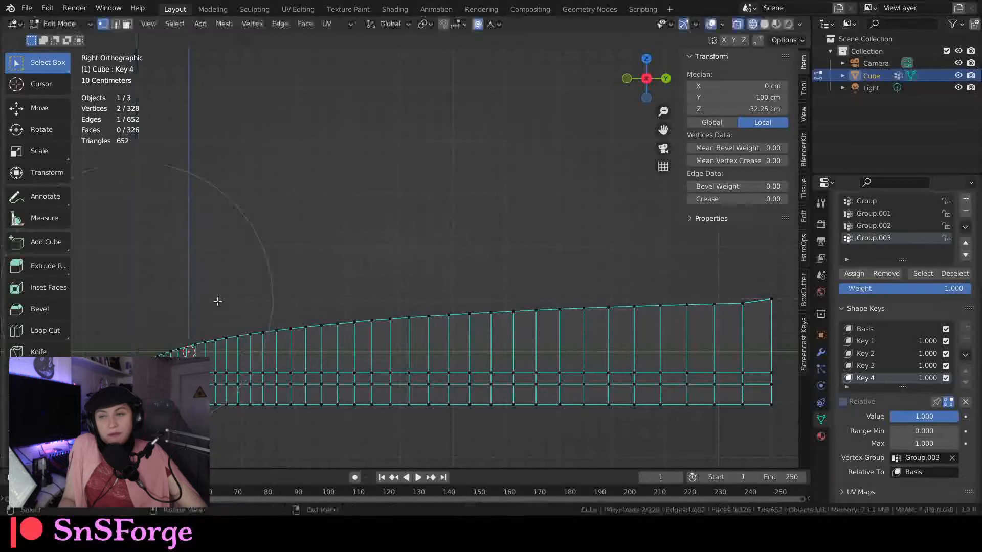
# Switch the viewport to solid shading and return to Object Mode
pyautogui.click(764, 24)
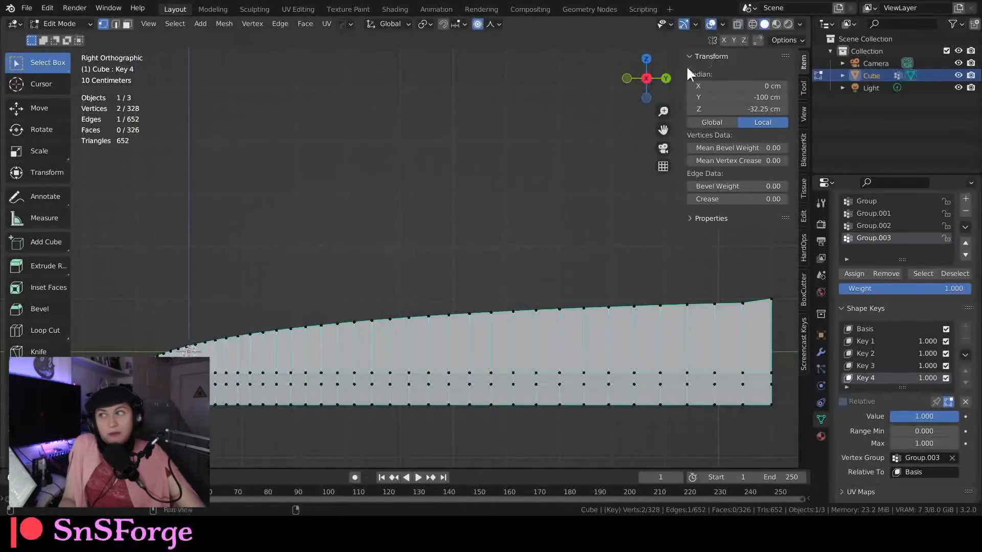
pyautogui.moveTo(680, 71)
pyautogui.mouseDown(button='middle')
pyautogui.moveTo(427, 237)
pyautogui.moveTo(379, 215)
pyautogui.moveTo(372, 269)
pyautogui.moveTo(499, 262)
pyautogui.moveTo(532, 215)
pyautogui.moveTo(254, 227)
pyautogui.moveTo(422, 233)
pyautogui.moveTo(410, 207)
pyautogui.moveTo(427, 274)
pyautogui.moveTo(473, 293)
pyautogui.moveTo(467, 314)
pyautogui.moveTo(483, 320)
pyautogui.mouseUp(button='middle')
pyautogui.press('Tab')
# Disable the shape keys Key 1 through Key 4, leaving only Basis enabled, and view the cube from above
pyautogui.moveTo(946, 348); pyautogui.dragTo(944, 309)
pyautogui.moveTo(496, 312); pyautogui.dragTo(408, 332, button='middle')
pyautogui.moveTo(434, 323); pyautogui.dragTo(439, 369, button='middle')
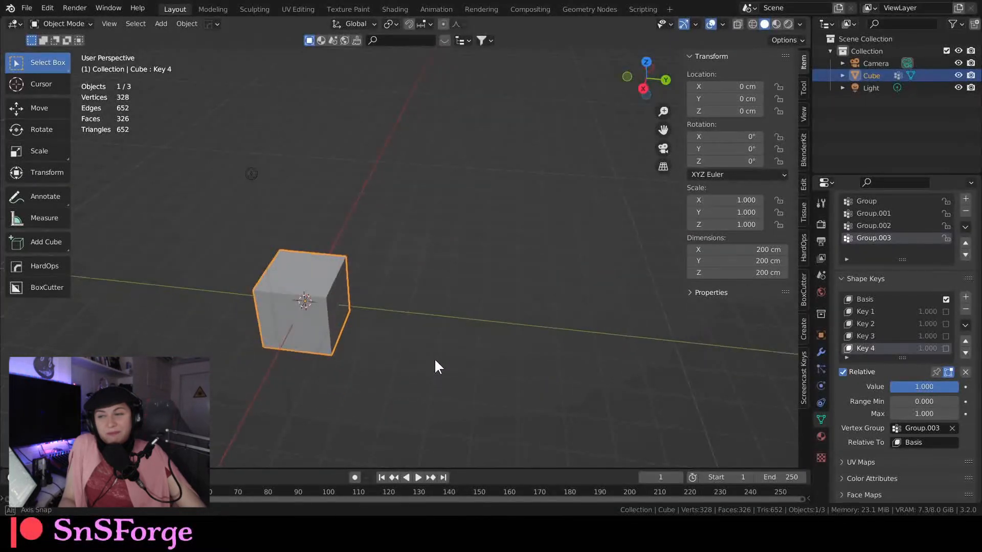
# Enlarge the timeline area and zoom it in to show frames up to about 125
pyautogui.moveTo(448, 468); pyautogui.dragTo(455, 362)
pyautogui.moveTo(407, 315)
pyautogui.mouseDown(button='middle')
pyautogui.moveTo(424, 300)
pyautogui.moveTo(398, 309)
pyautogui.mouseUp(button='middle')
pyautogui.keyDown('shift'); pyautogui.moveTo(404, 299); pyautogui.dragTo(360, 295, button='middle'); pyautogui.keyUp('shift')
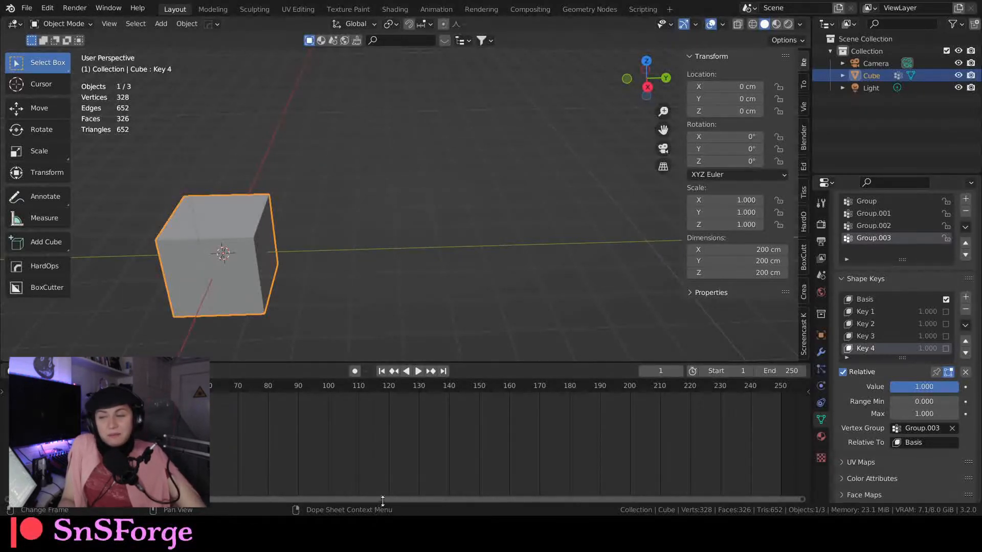
pyautogui.moveTo(803, 499); pyautogui.dragTo(361, 505)
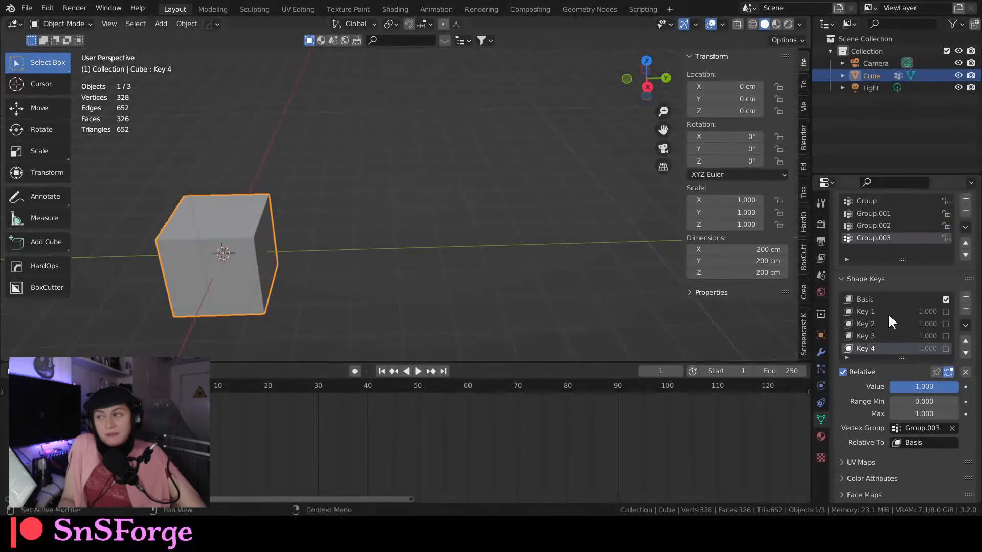
# Enable the shape keys Key 1 through Key 4 on the cube again
pyautogui.click(945, 348)
pyautogui.click(946, 336)
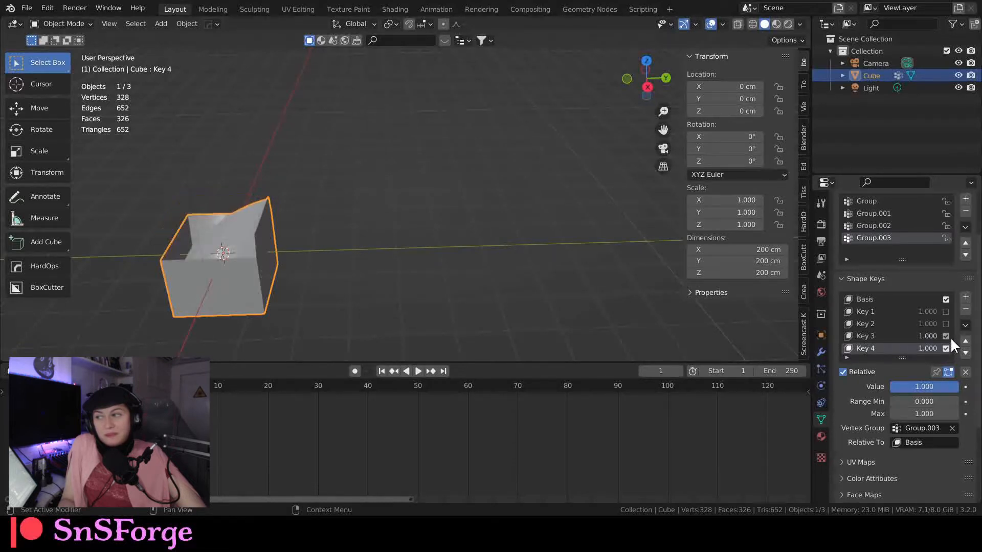
pyautogui.click(945, 324)
pyautogui.click(946, 311)
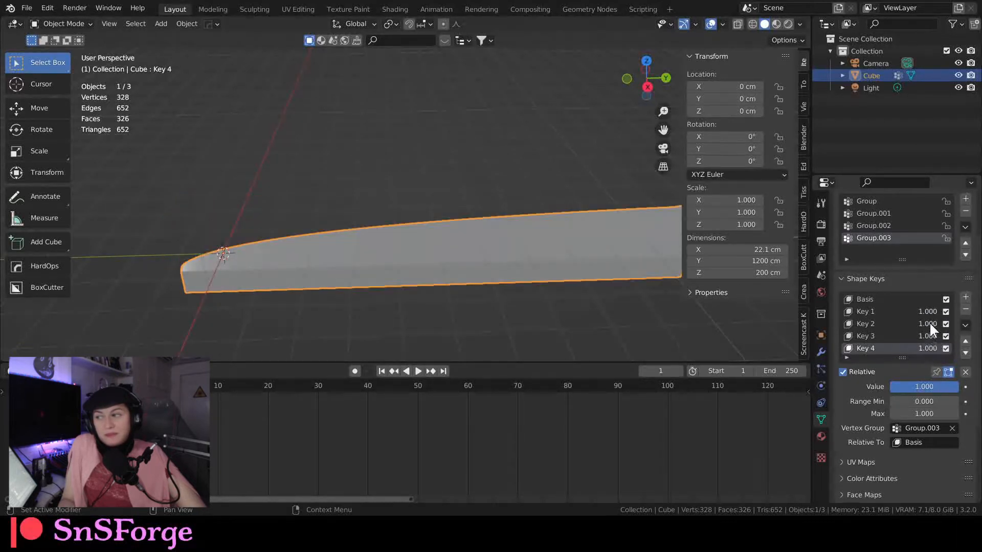
# Lengthen the shape key list and set the values of Key 1 through Key 4 to 0 together
pyautogui.scroll(-3, 925, 317)
pyautogui.scroll(3, 904, 254)
pyautogui.moveTo(900, 359); pyautogui.dragTo(901, 418)
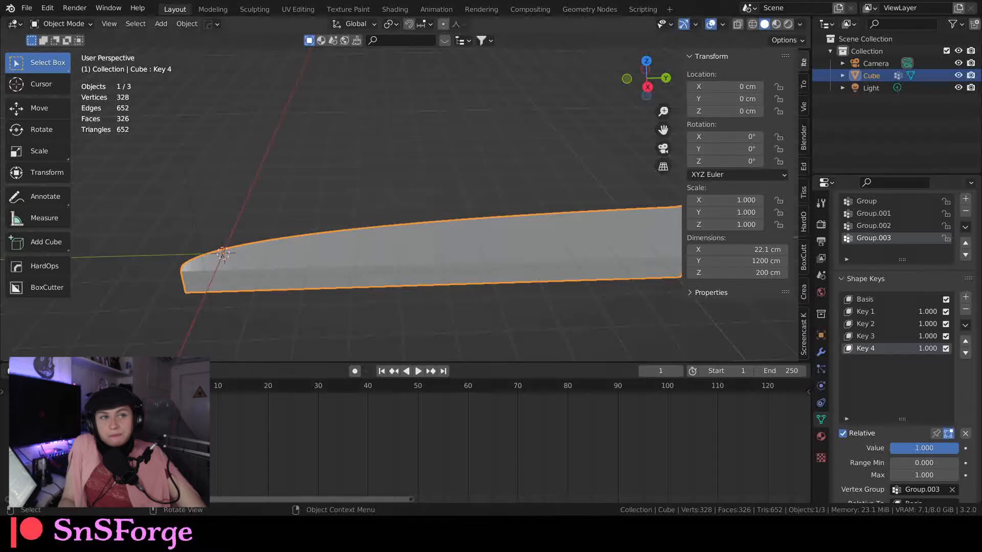
pyautogui.moveTo(917, 309); pyautogui.dragTo(917, 348)
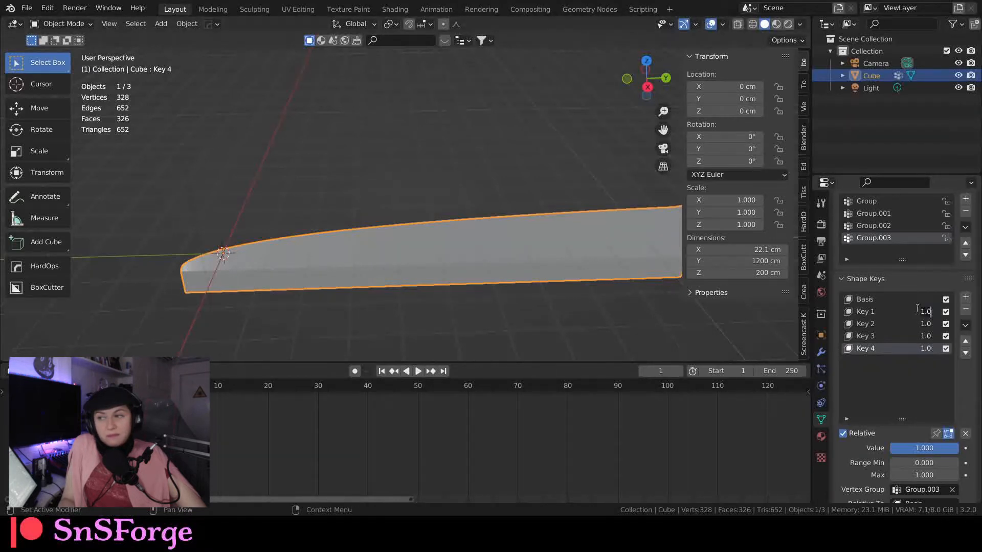
pyautogui.write('0')
pyautogui.press('Return')
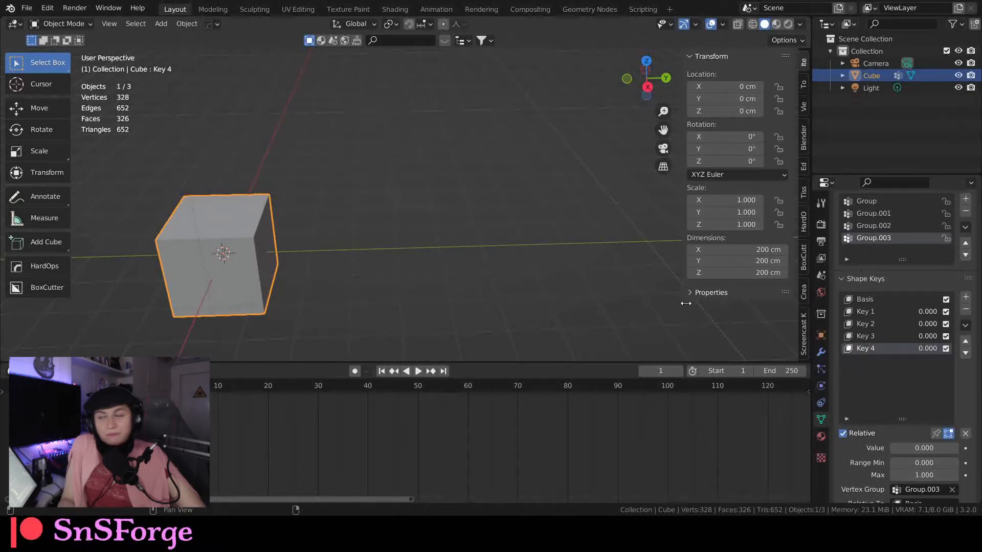
# Hide the viewport sidebar and keyframe the Key 1 value at 0 on frame 1 and 1.000 on frame 20
pyautogui.click(886, 314)
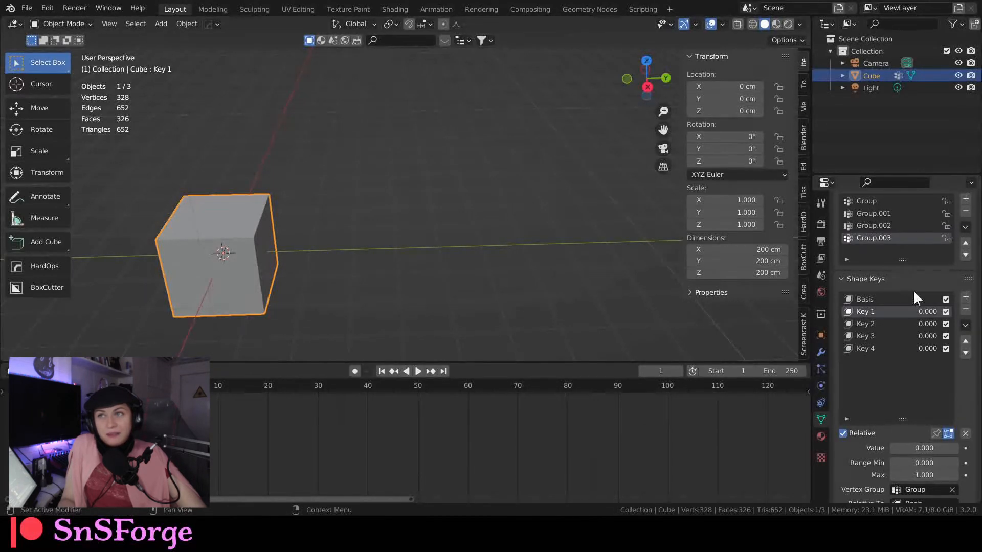
pyautogui.moveTo(920, 449); pyautogui.dragTo(893, 448)
pyautogui.press('n')
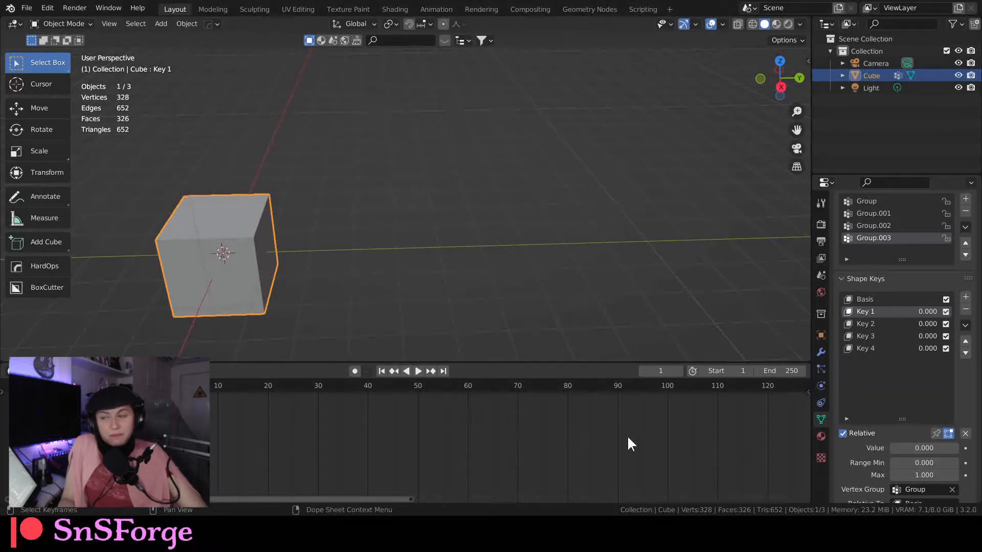
pyautogui.press('i')
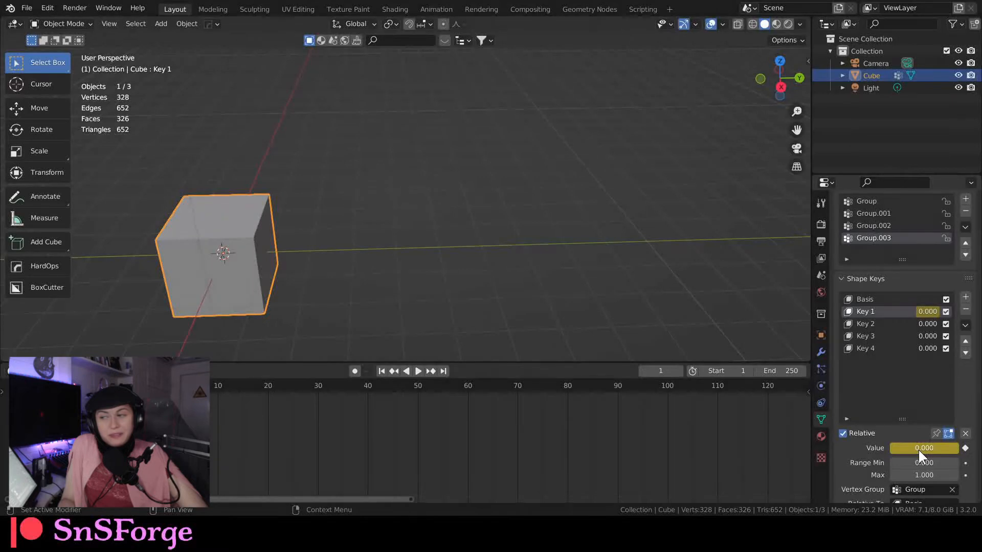
pyautogui.moveTo(246, 394); pyautogui.dragTo(266, 397)
pyautogui.moveTo(916, 448); pyautogui.dragTo(943, 446)
pyautogui.press('i')
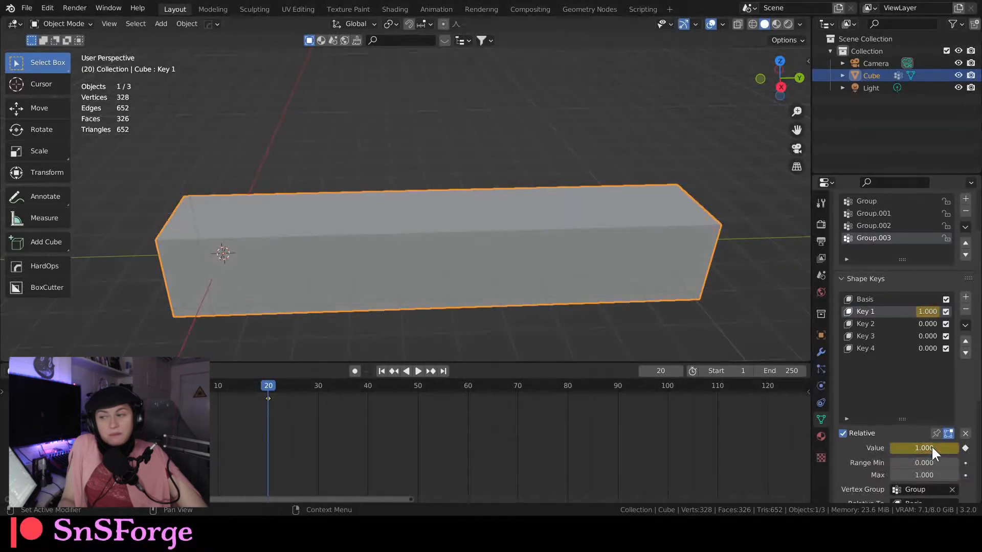
# Keyframe the Key 2 value at 0 on frame 20 and 1.000 on frame 40
pyautogui.click(879, 324)
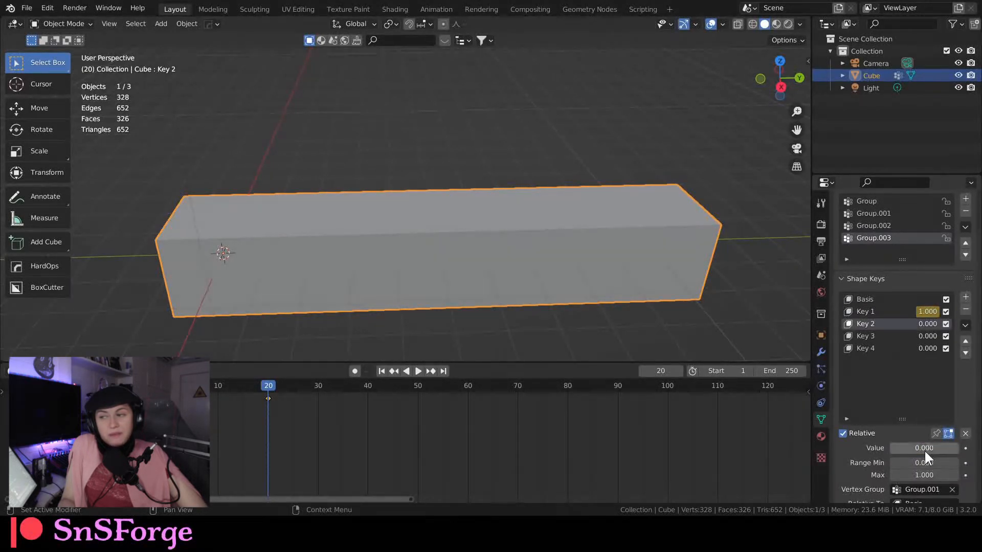
pyautogui.press('i')
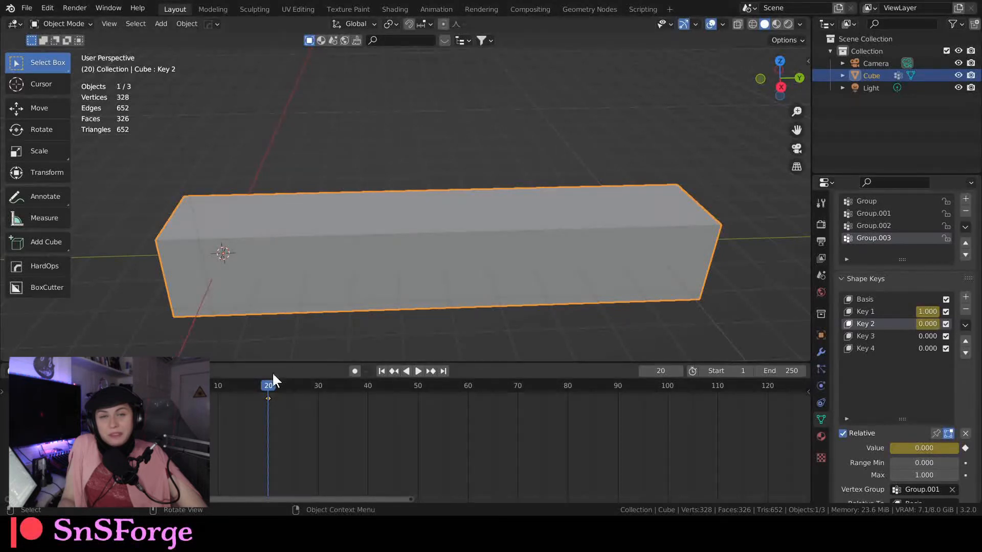
pyautogui.moveTo(271, 382); pyautogui.dragTo(360, 407)
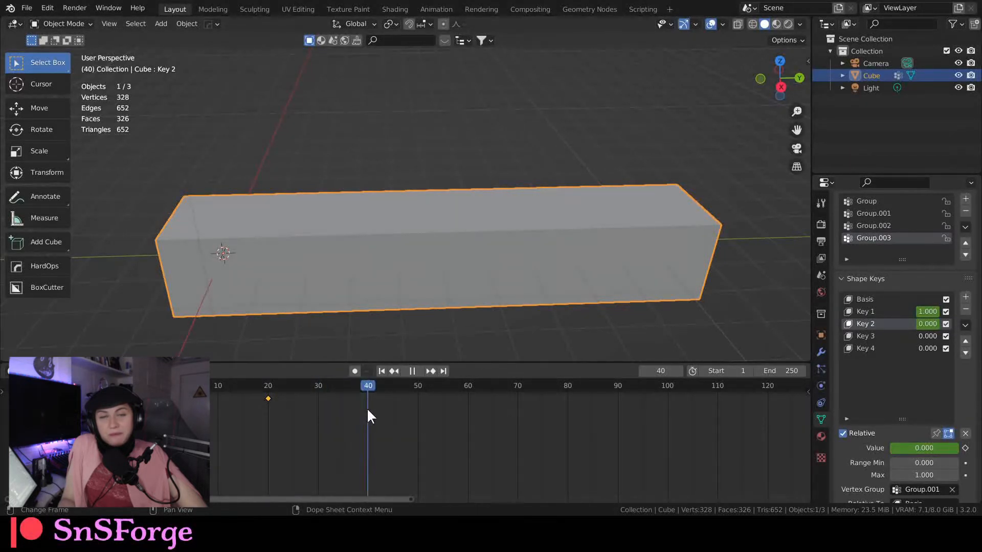
pyautogui.press('space')
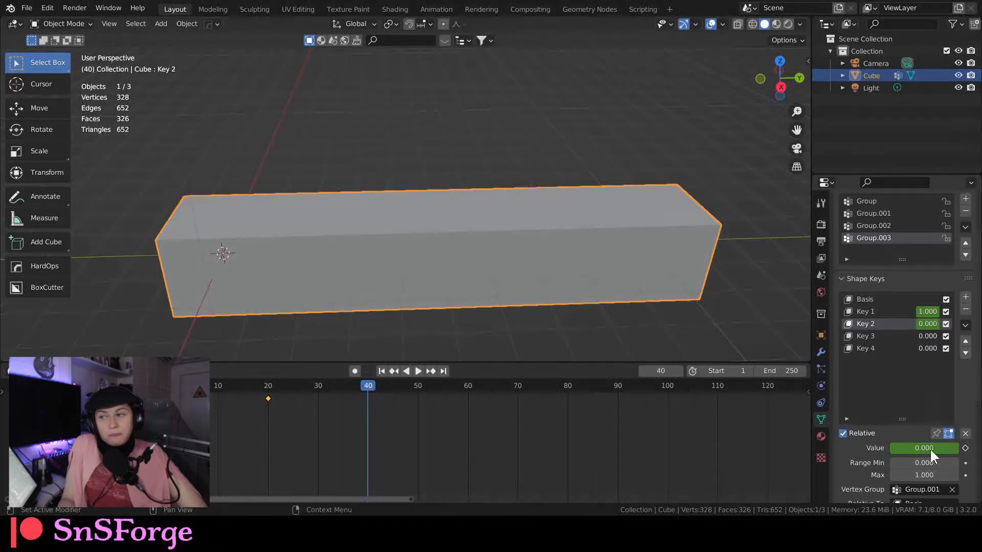
pyautogui.moveTo(918, 448); pyautogui.dragTo(980, 448)
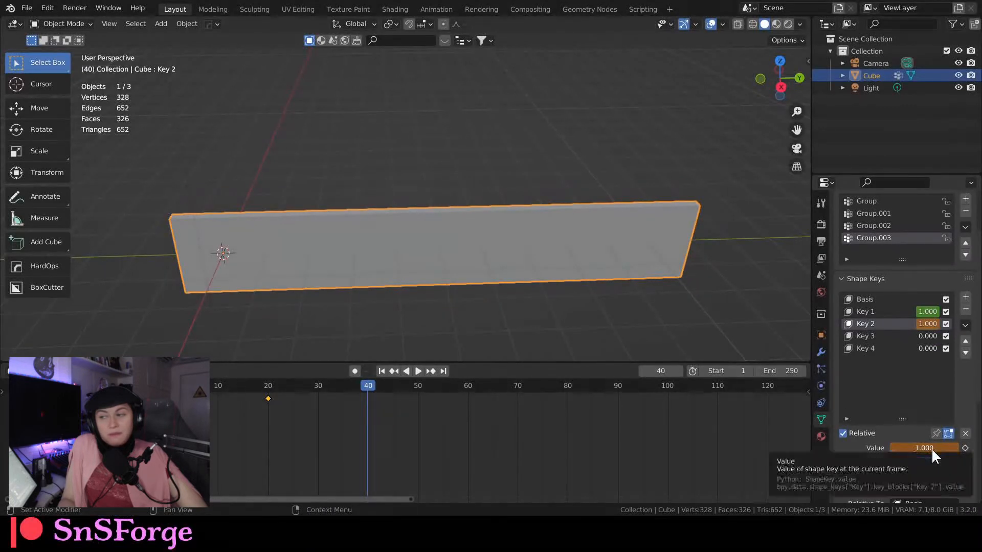
pyautogui.press('i')
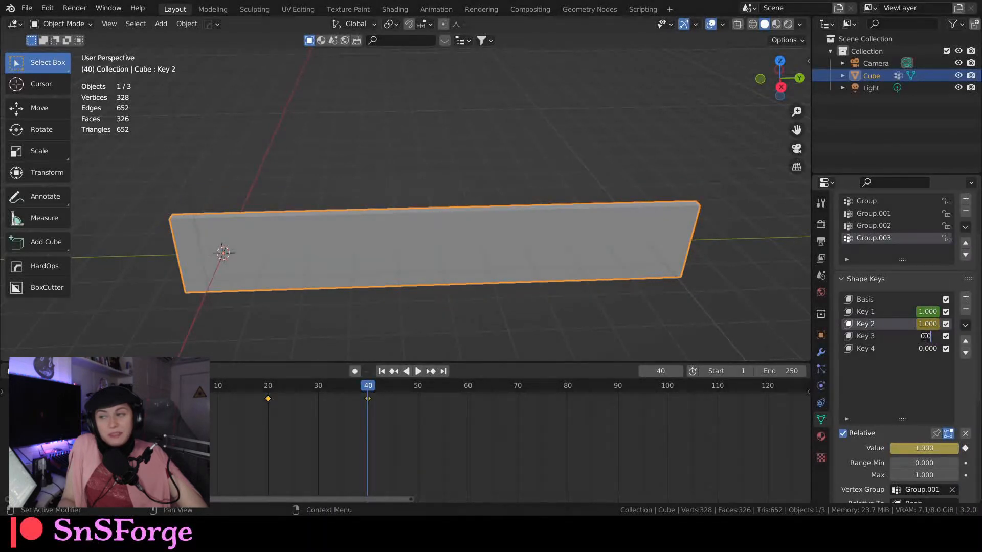
# Keyframe the Key 3 value at 0 on frame 40 and 1.000 on frame 60
pyautogui.click(863, 337)
pyautogui.press('i')
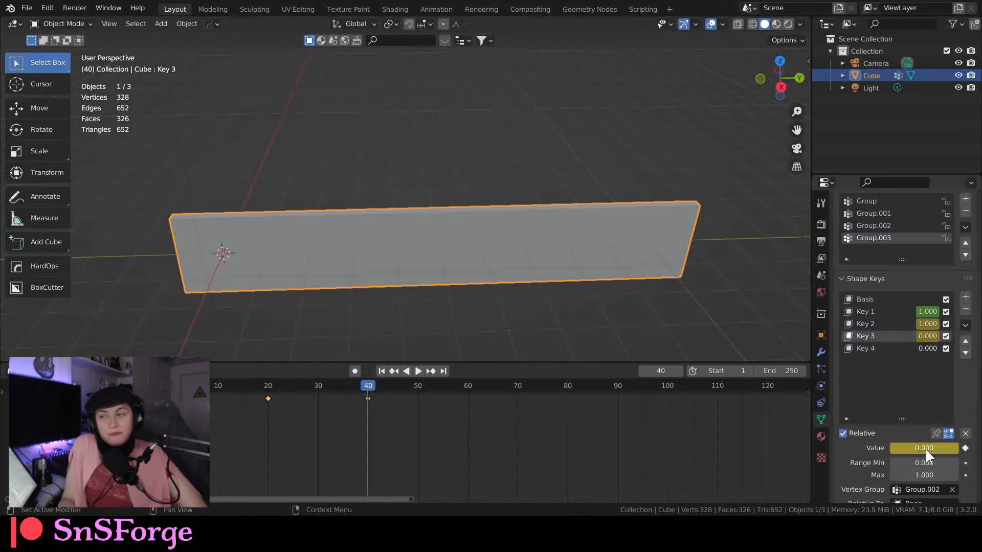
pyautogui.moveTo(368, 385); pyautogui.dragTo(468, 403)
pyautogui.moveTo(918, 444); pyautogui.dragTo(940, 444)
pyautogui.press('i')
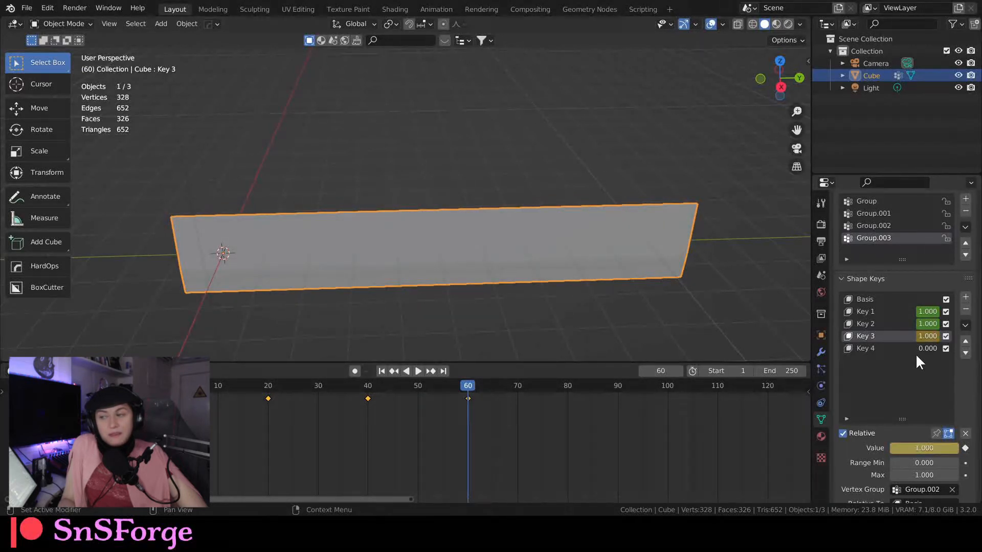
# Keyframe the Key 4 value at 0 on frame 60 and 1.000 on frame 80
pyautogui.click(919, 351)
pyautogui.click(868, 349)
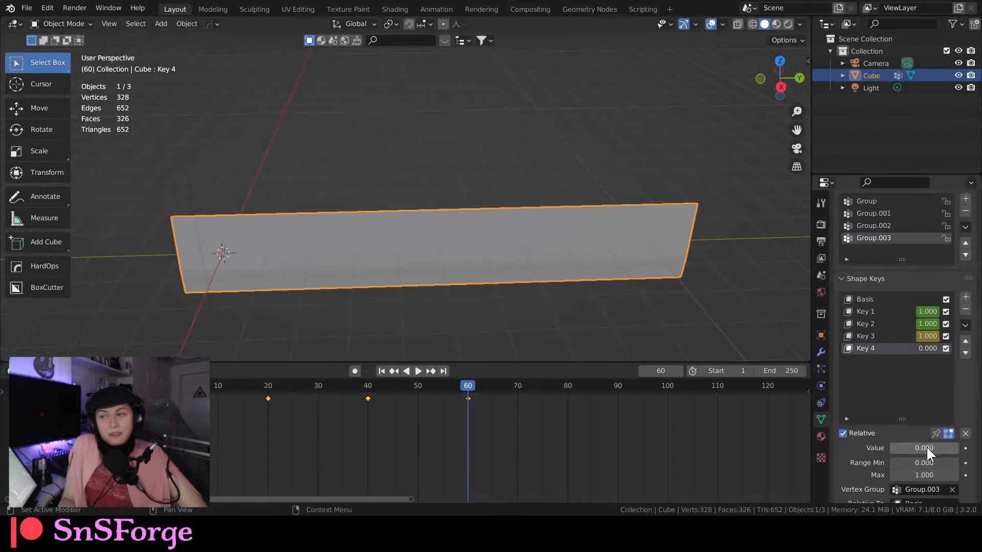
pyautogui.press('i')
pyautogui.moveTo(469, 387); pyautogui.dragTo(568, 401)
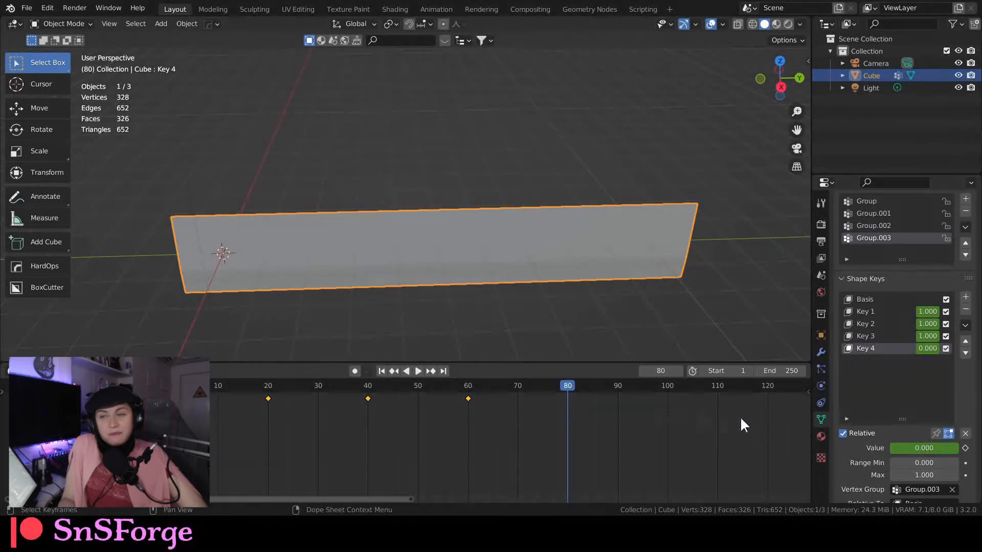
pyautogui.moveTo(916, 448); pyautogui.dragTo(951, 448)
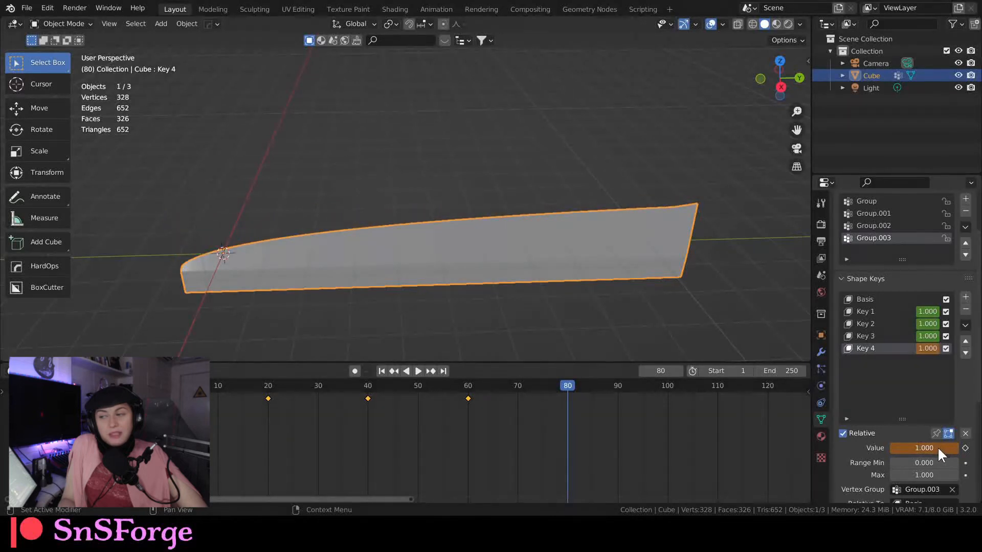
pyautogui.press('i')
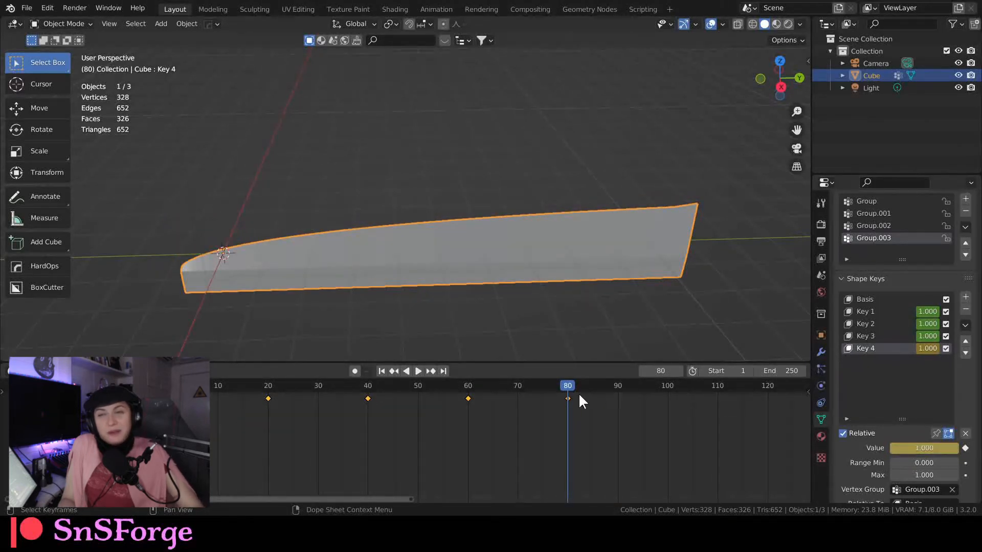
# Set the animation's end frame to 100
pyautogui.doubleClick(782, 372)
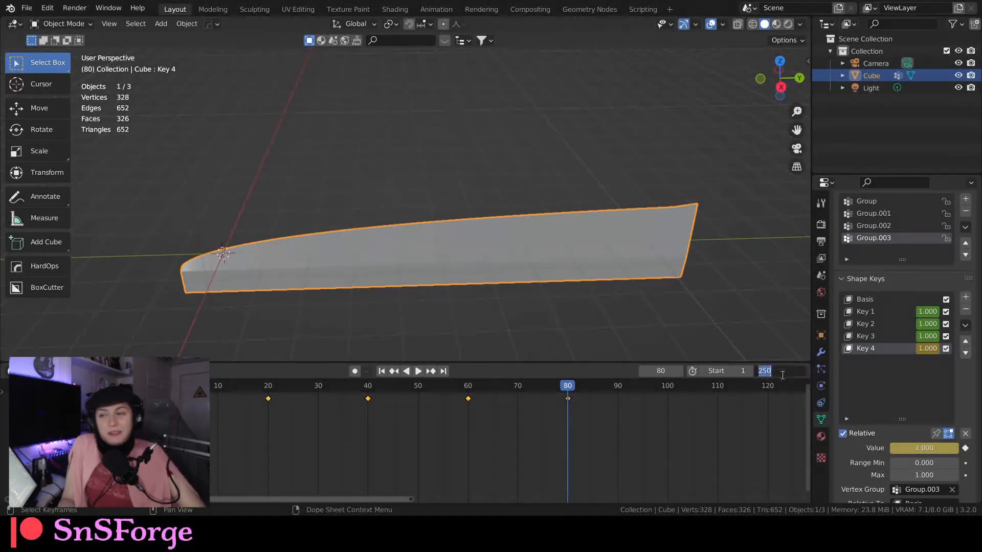
pyautogui.write('100')
pyautogui.press('Return')
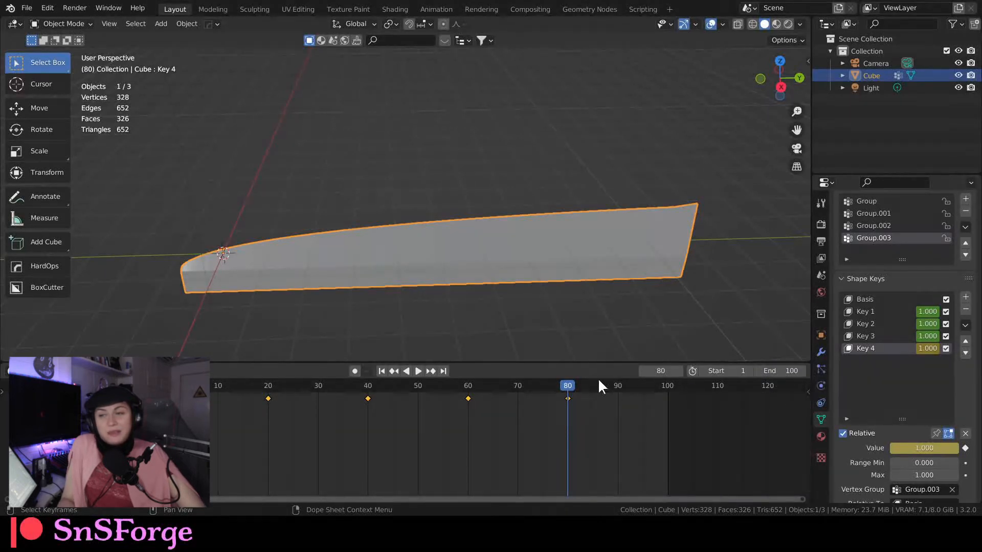
# Play the animation to review the cube's transformation into a blade, and stop playback
pyautogui.press('space')
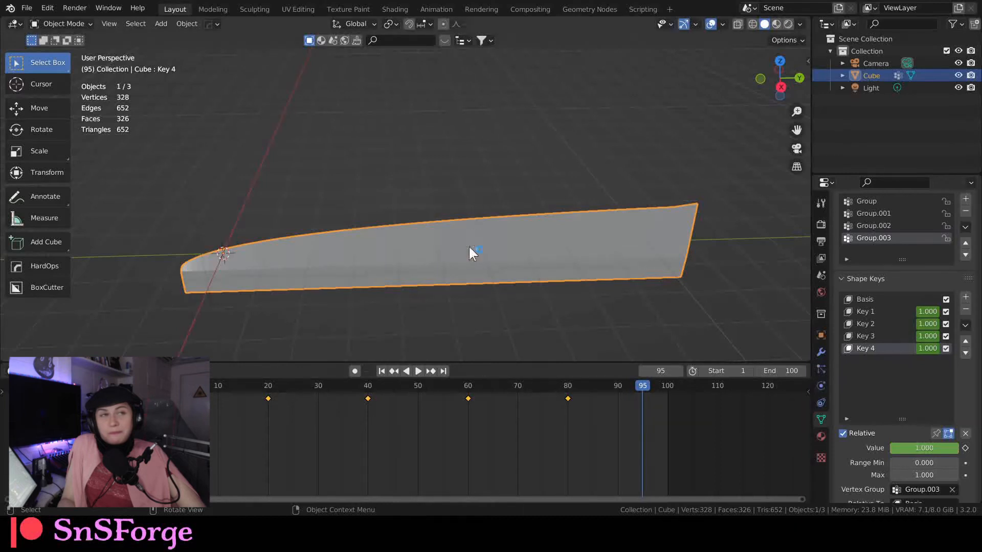
pyautogui.click(419, 373)
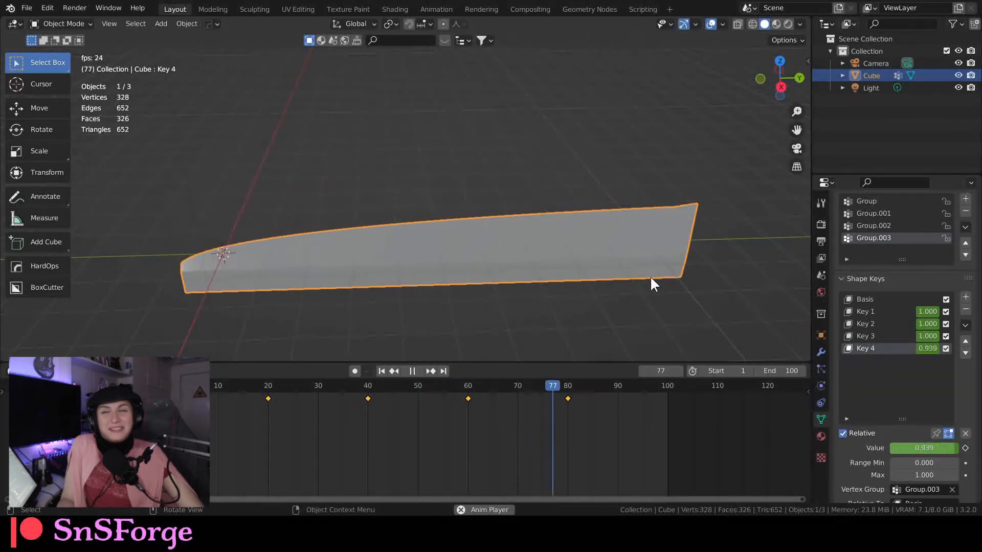
pyautogui.press('space')
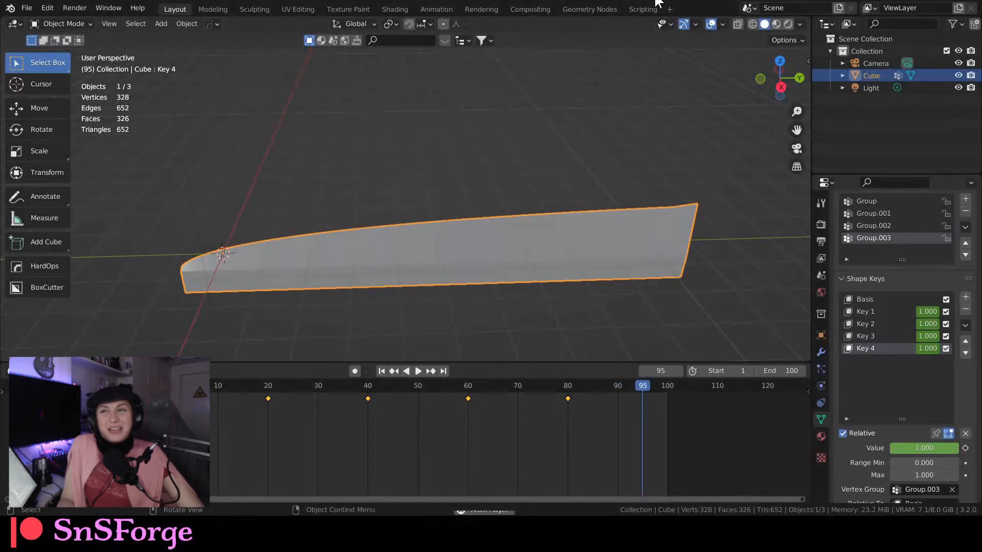